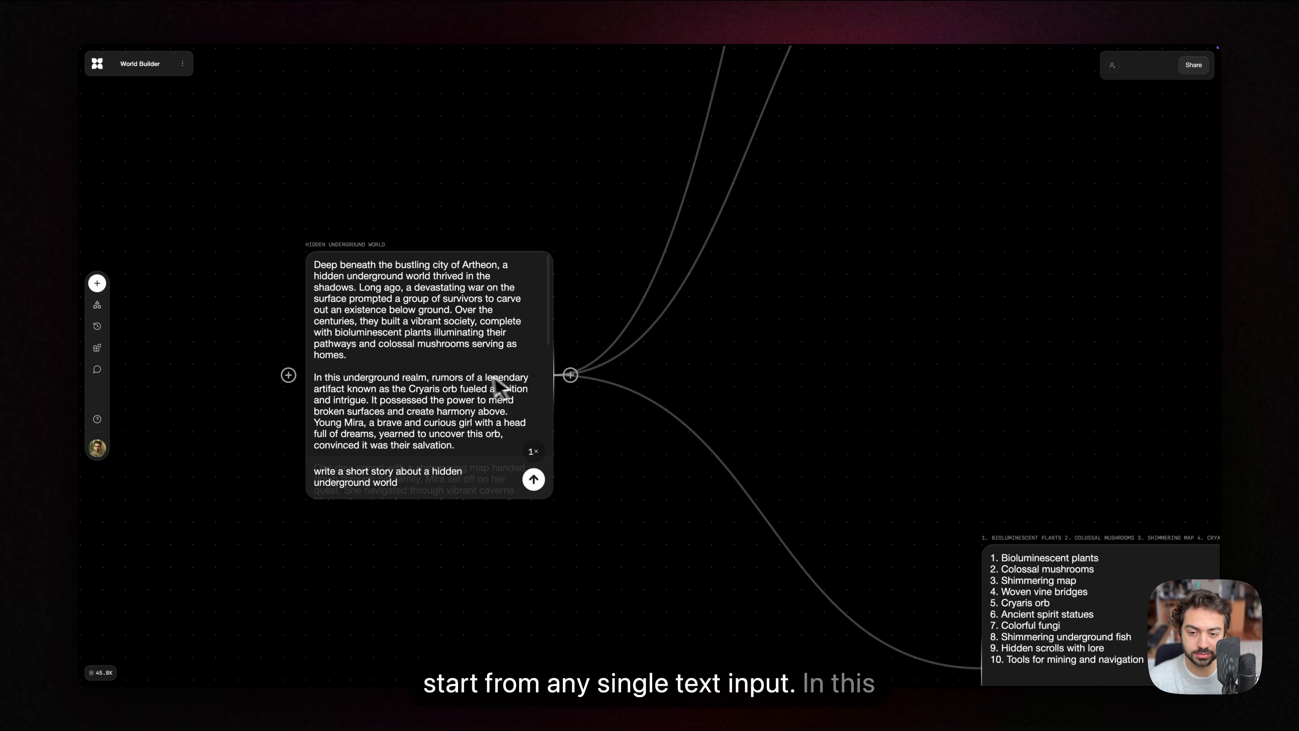
# Step: Examine the example board's story block and the setting and character images branching from it
pyautogui.moveTo(796, 335); pyautogui.dragTo(765, 348)
pyautogui.scroll(-3, 767, 348)
pyautogui.moveTo(869, 282); pyautogui.dragTo(589, 447)
pyautogui.scroll(-3, 661, 366)
pyautogui.moveTo(661, 358); pyautogui.dragTo(610, 415)
pyautogui.moveTo(869, 307); pyautogui.dragTo(525, 545)
pyautogui.moveTo(927, 514); pyautogui.dragTo(823, 581)
pyautogui.moveTo(992, 267); pyautogui.dragTo(873, 280)
pyautogui.moveTo(843, 579); pyautogui.dragTo(844, 540)
pyautogui.scroll(-10, 847, 551)
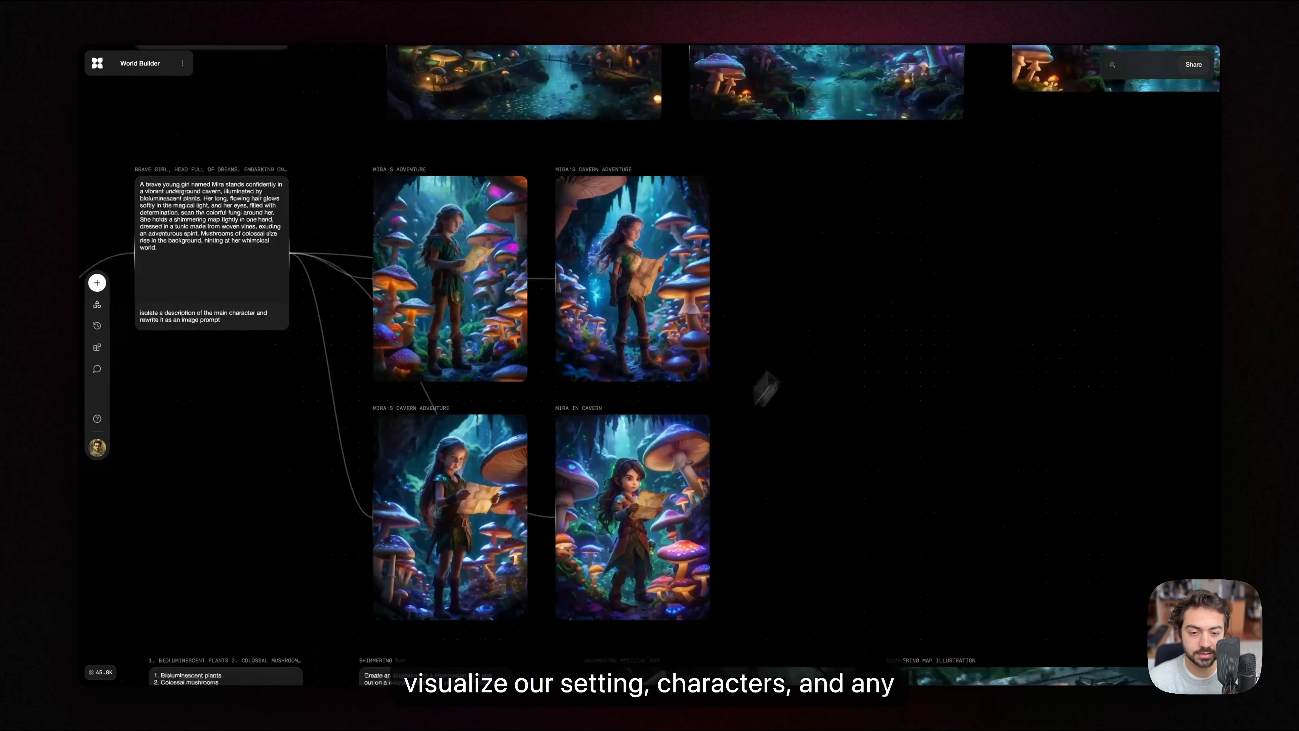
# Step: Examine the shimmering map object branch and the overall layout of the example board
pyautogui.scroll(-5, 409, 441)
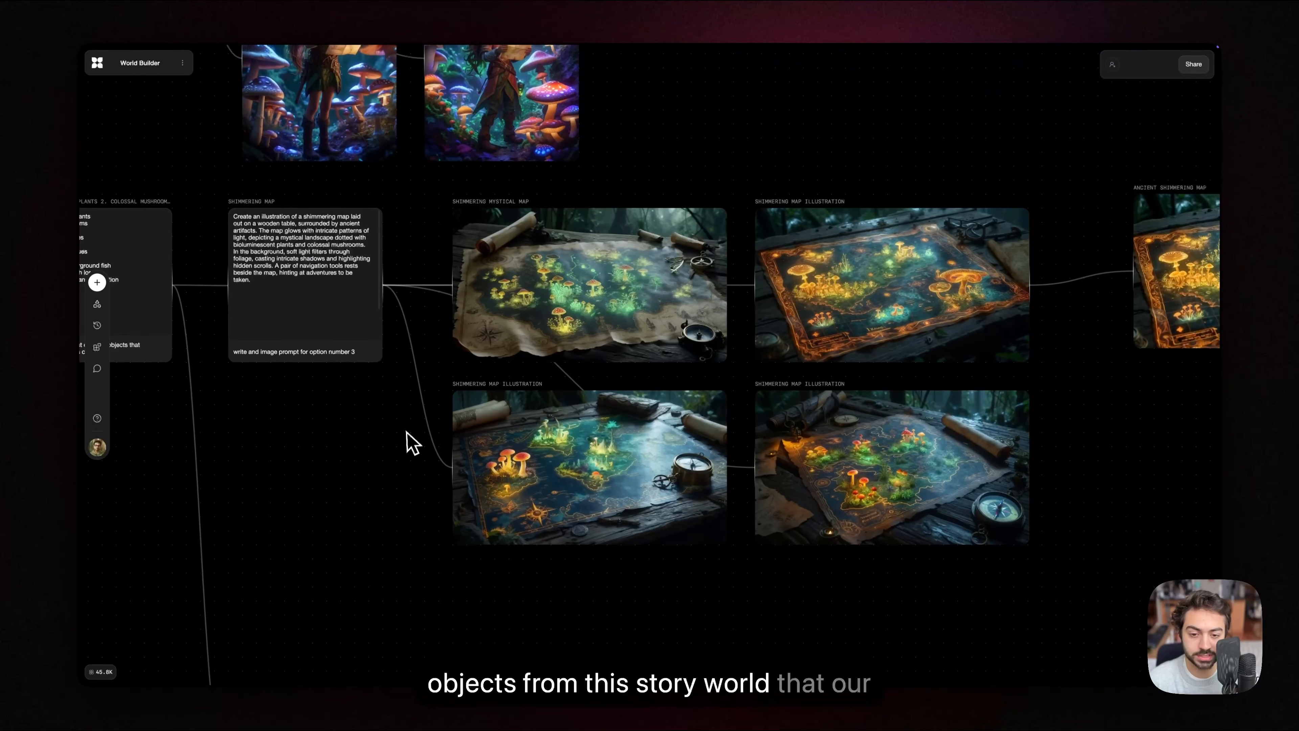
pyautogui.keyDown('ctrl'); pyautogui.scroll(-2, 363, 455); pyautogui.keyUp('ctrl')
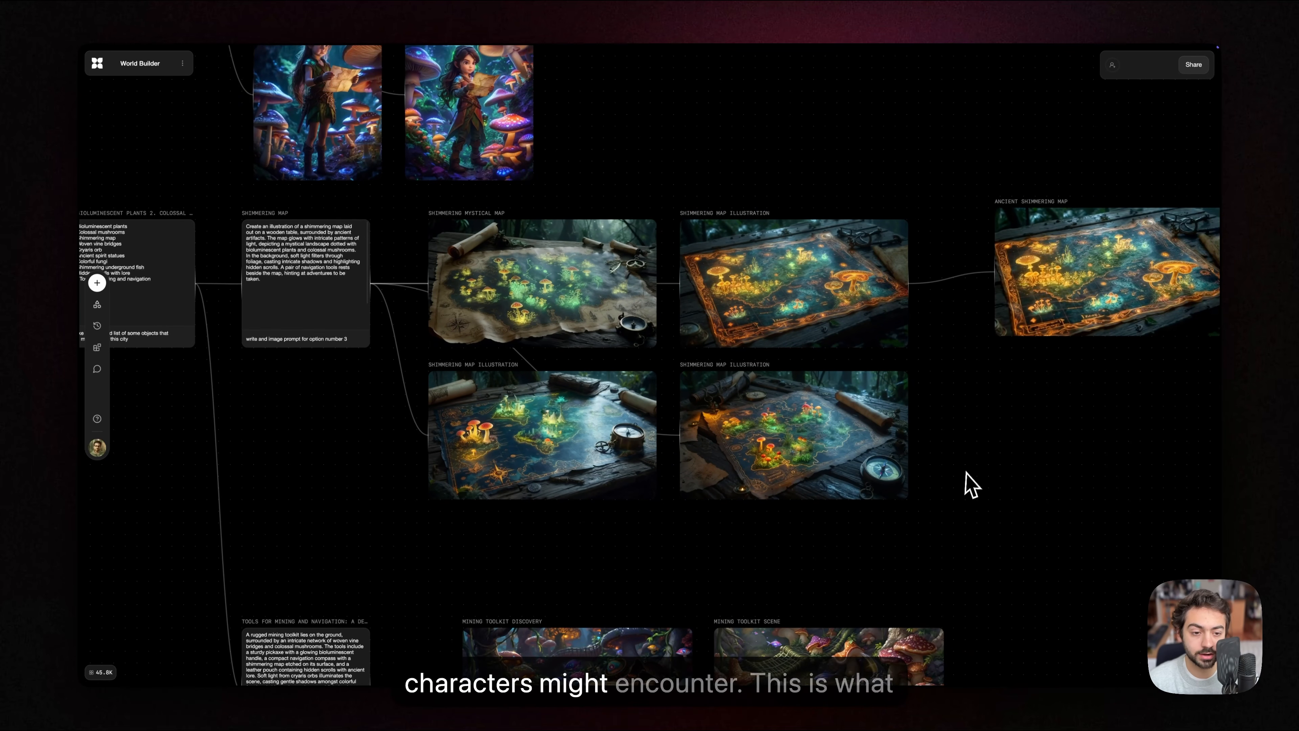
pyautogui.moveTo(984, 479); pyautogui.dragTo(934, 464)
pyautogui.scroll(-2, 930, 473)
pyautogui.moveTo(976, 401); pyautogui.dragTo(935, 543)
pyautogui.moveTo(869, 194); pyautogui.dragTo(862, 342)
pyautogui.scroll(-5, 786, 387)
pyautogui.hscroll(1, 839, 341)
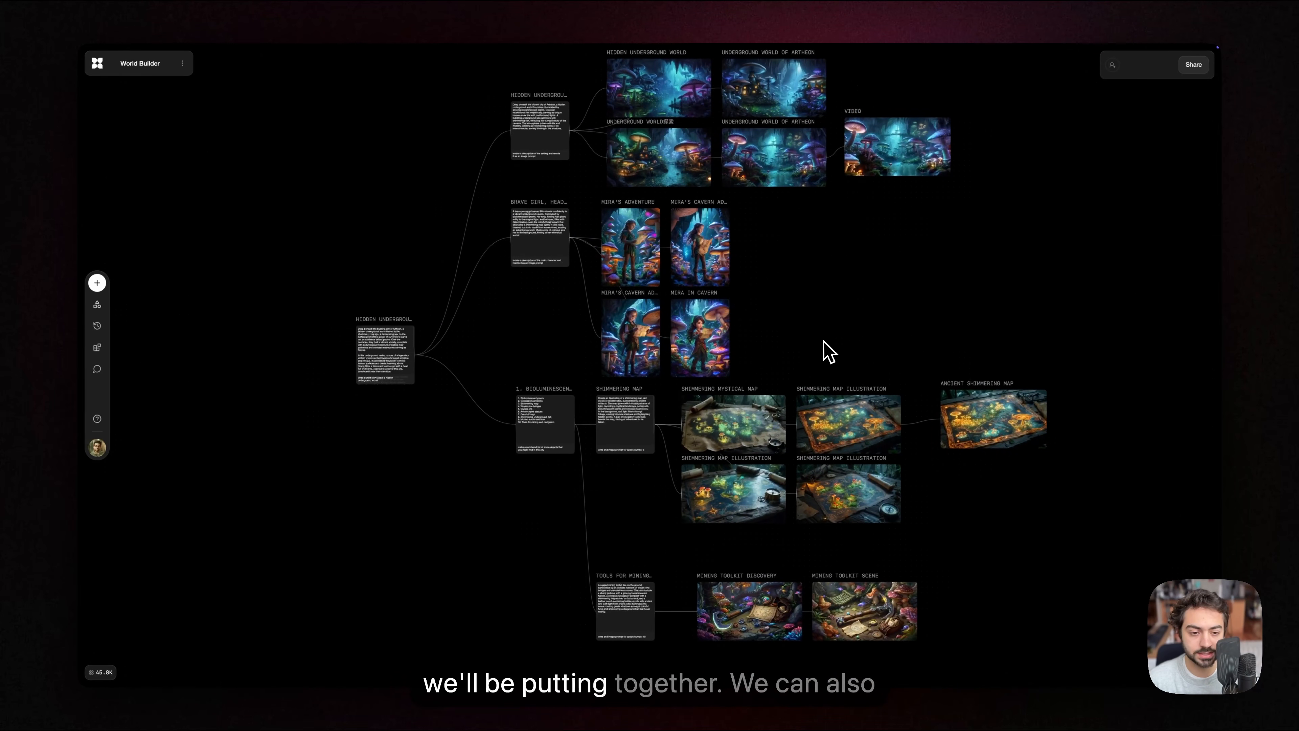
# Step: Inspect the video block connected to the Underground World of Artheon image
pyautogui.scroll(-1, 820, 348)
pyautogui.scroll(5, 804, 379)
pyautogui.hscroll(2, 782, 391)
pyautogui.scroll(5, 893, 417)
pyautogui.hscroll(-2, 904, 548)
pyautogui.click(795, 450)
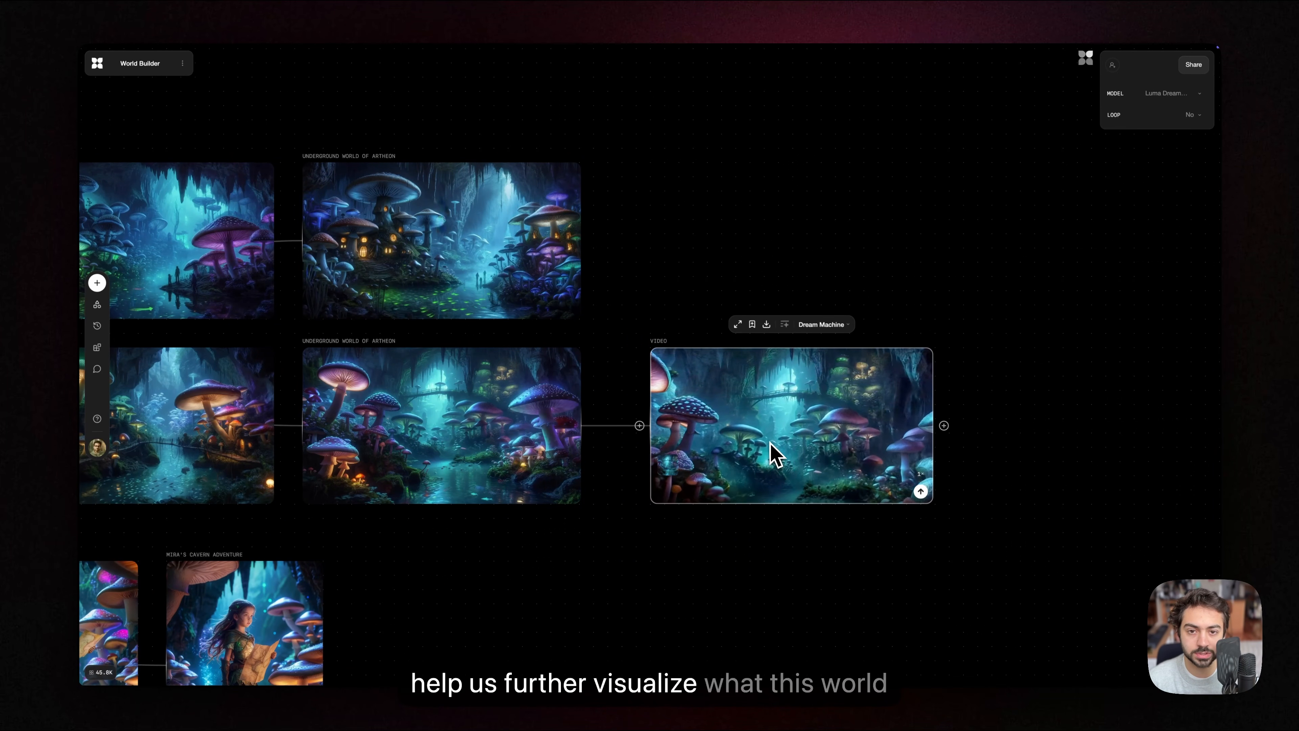
pyautogui.click(675, 557)
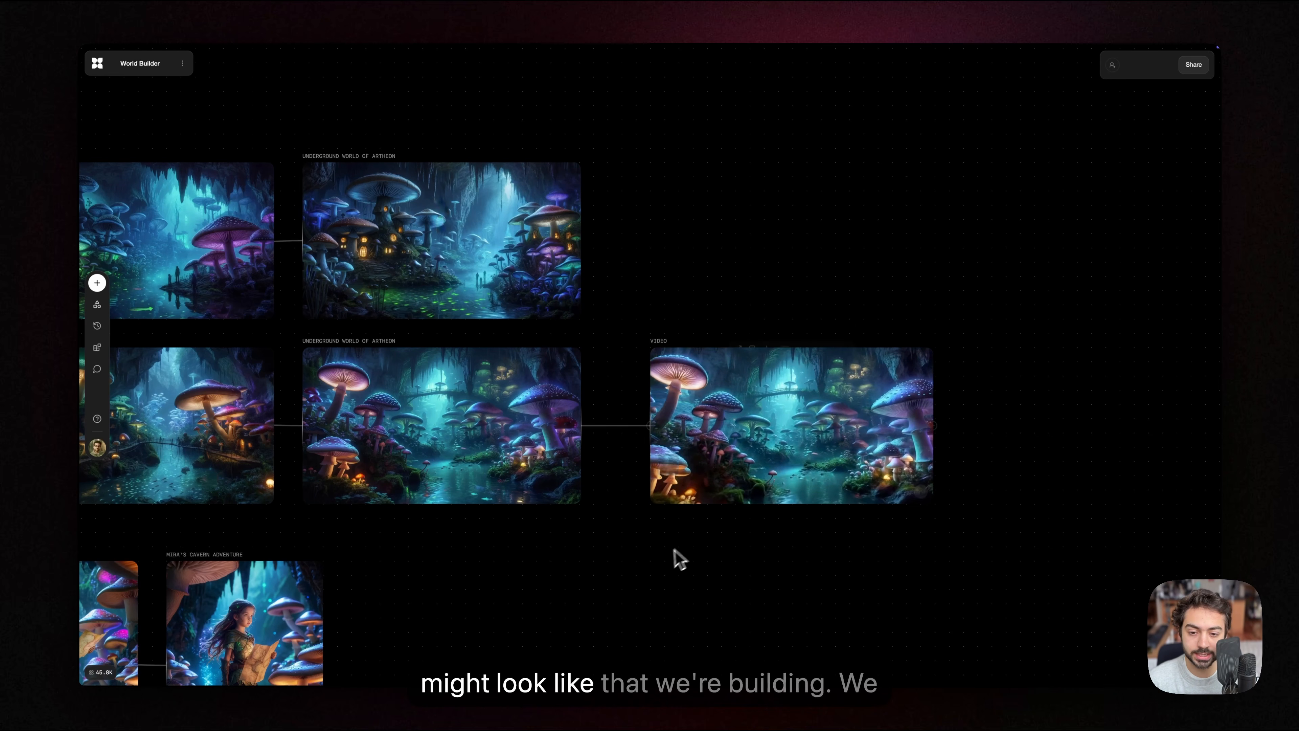
# Step: Select all blocks on the World Builder board and delete them to get a blank canvas
pyautogui.scroll(-10, 676, 557)
pyautogui.scroll(-3, 854, 358)
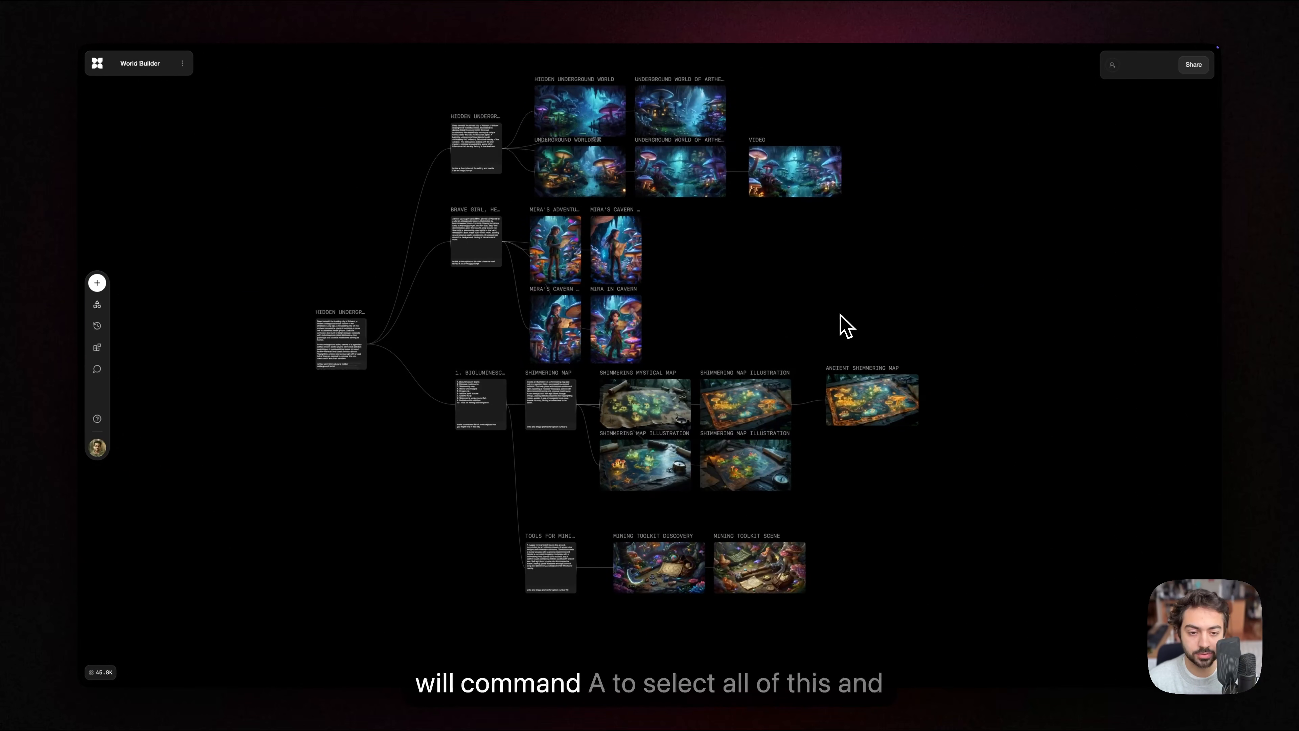
pyautogui.press('super+a')
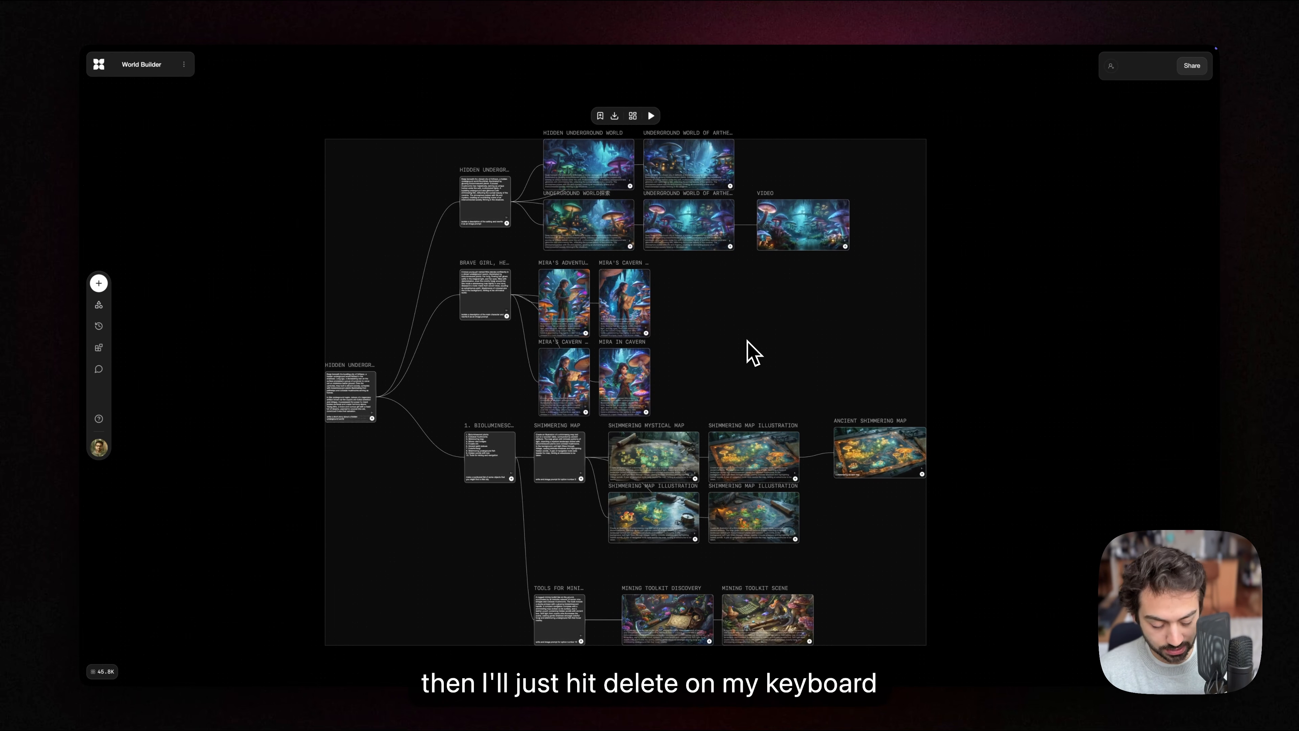
pyautogui.press('BackSpace')
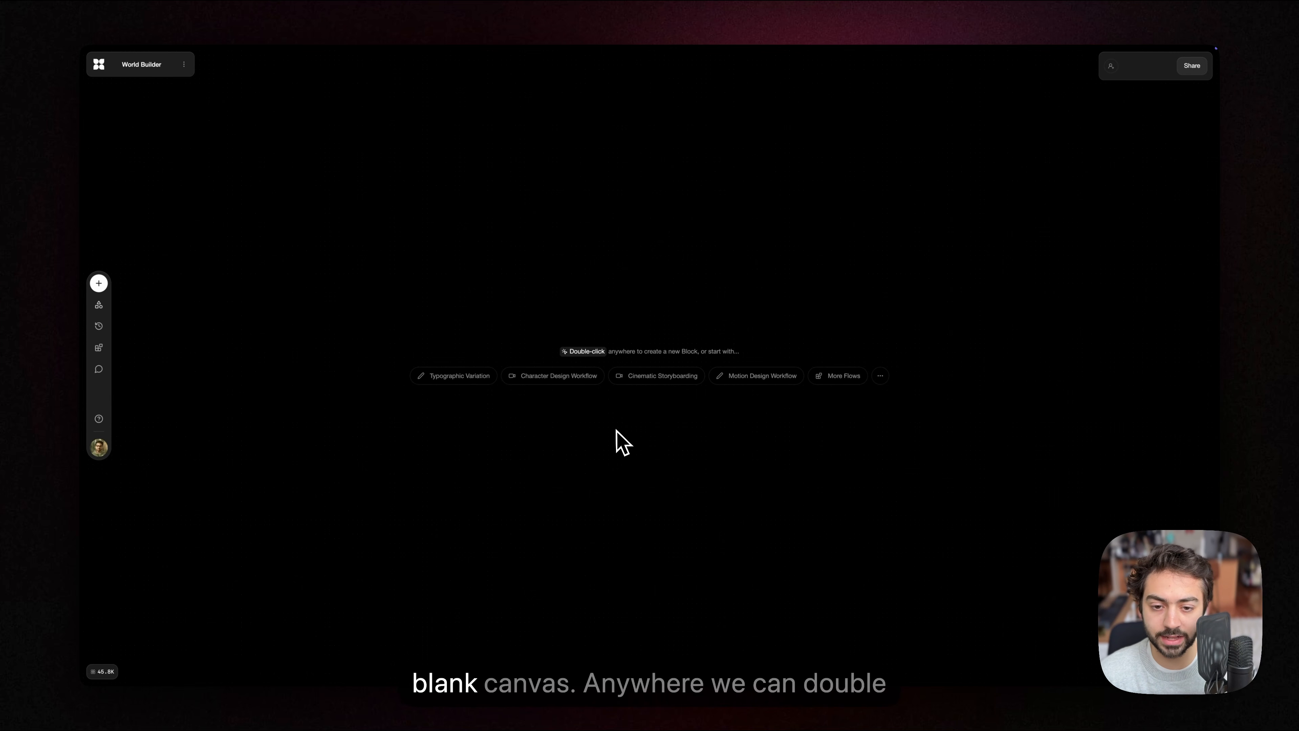
# Step: Add a text block to the blank canvas, removing the extra second text block
pyautogui.doubleClick(452, 301)
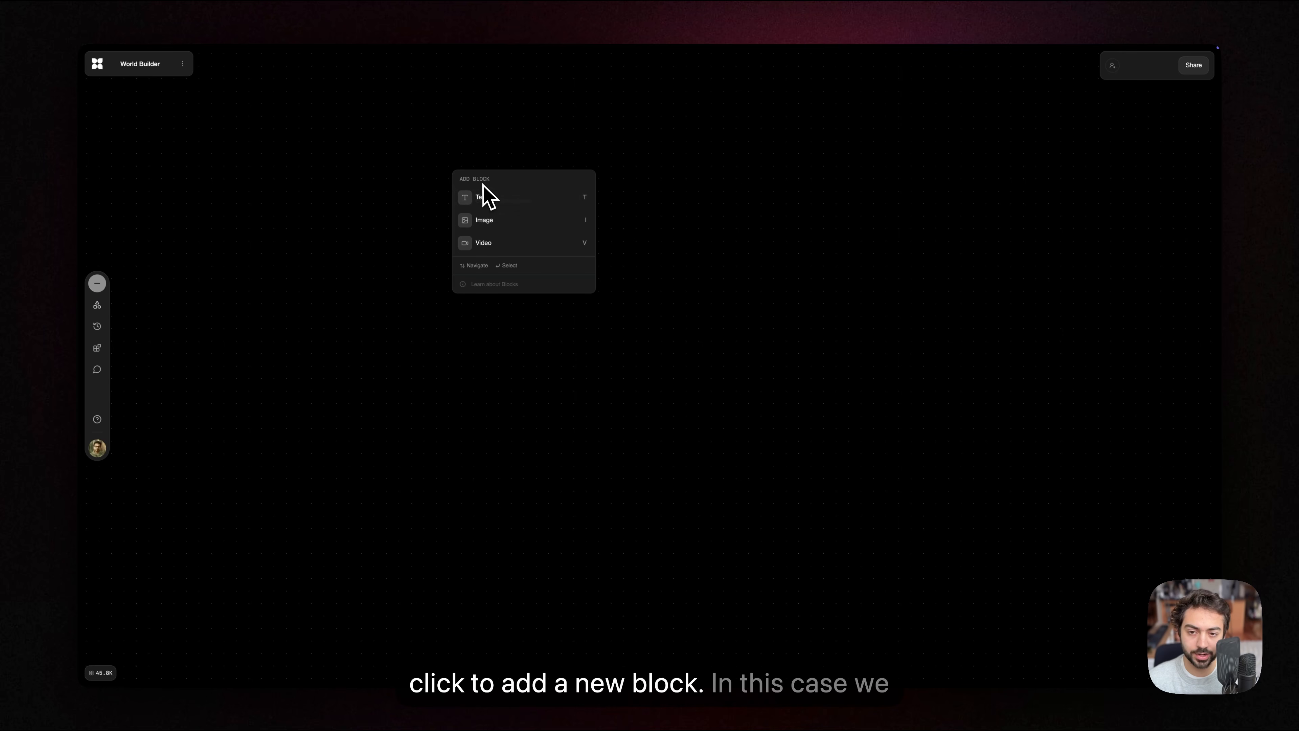
pyautogui.click(482, 203)
pyautogui.moveTo(654, 328); pyautogui.dragTo(500, 397)
pyautogui.press('t')
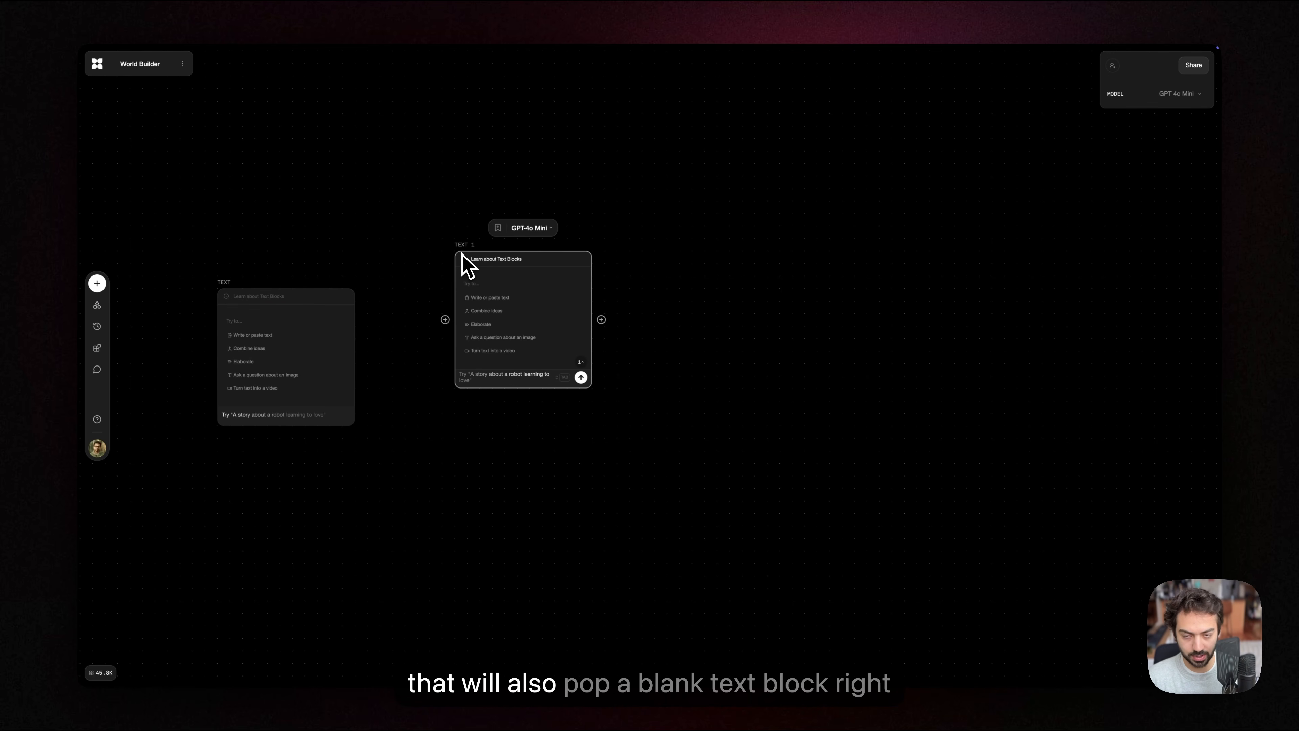
pyautogui.press('Delete')
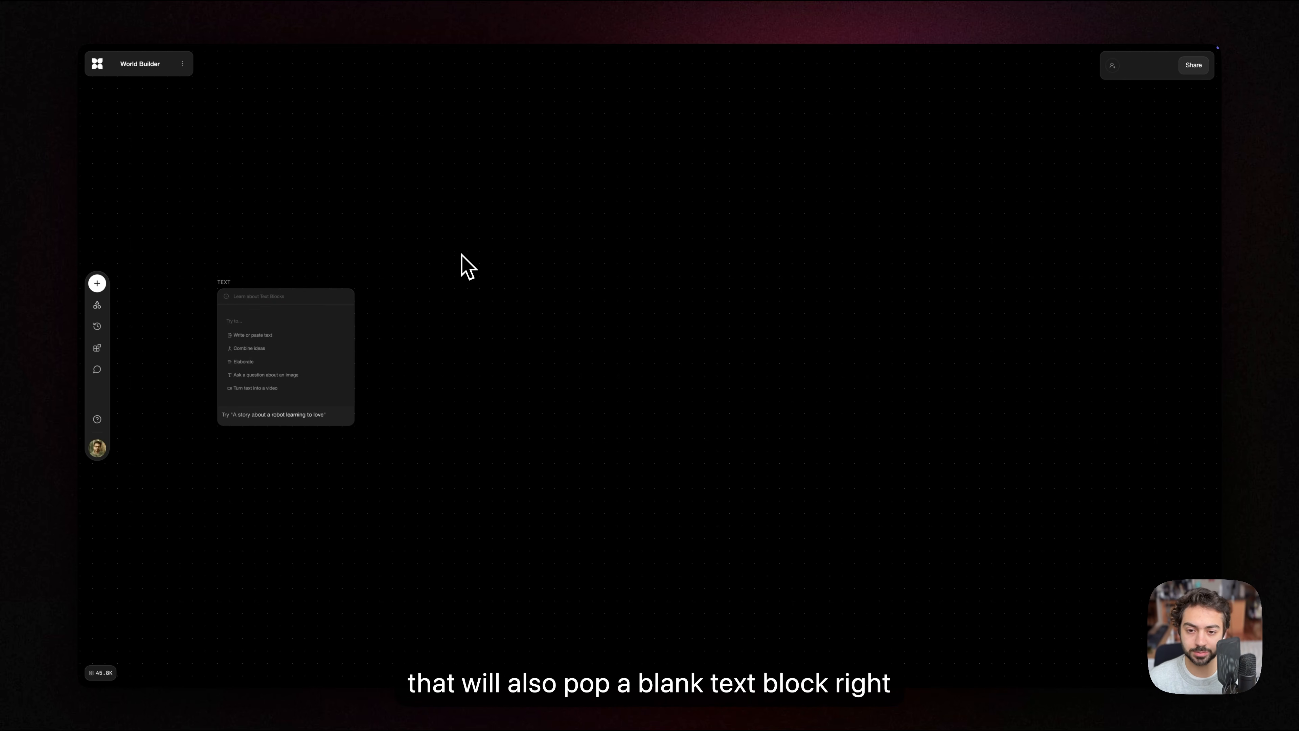
# Step: Try the text block's Write or paste text option for entering a story manually
pyautogui.moveTo(447, 294); pyautogui.dragTo(535, 318)
pyautogui.scroll(5, 480, 353)
pyautogui.moveTo(450, 370); pyautogui.dragTo(586, 340)
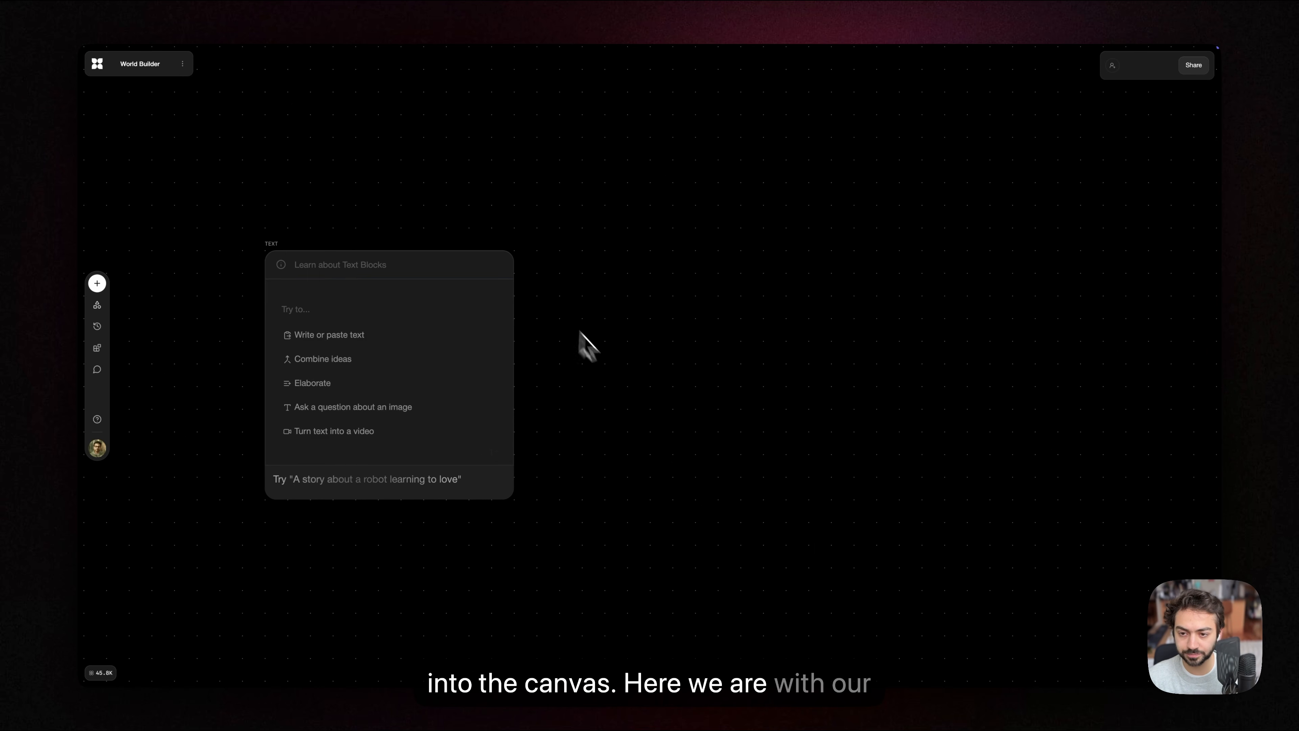
pyautogui.moveTo(496, 333); pyautogui.dragTo(559, 308)
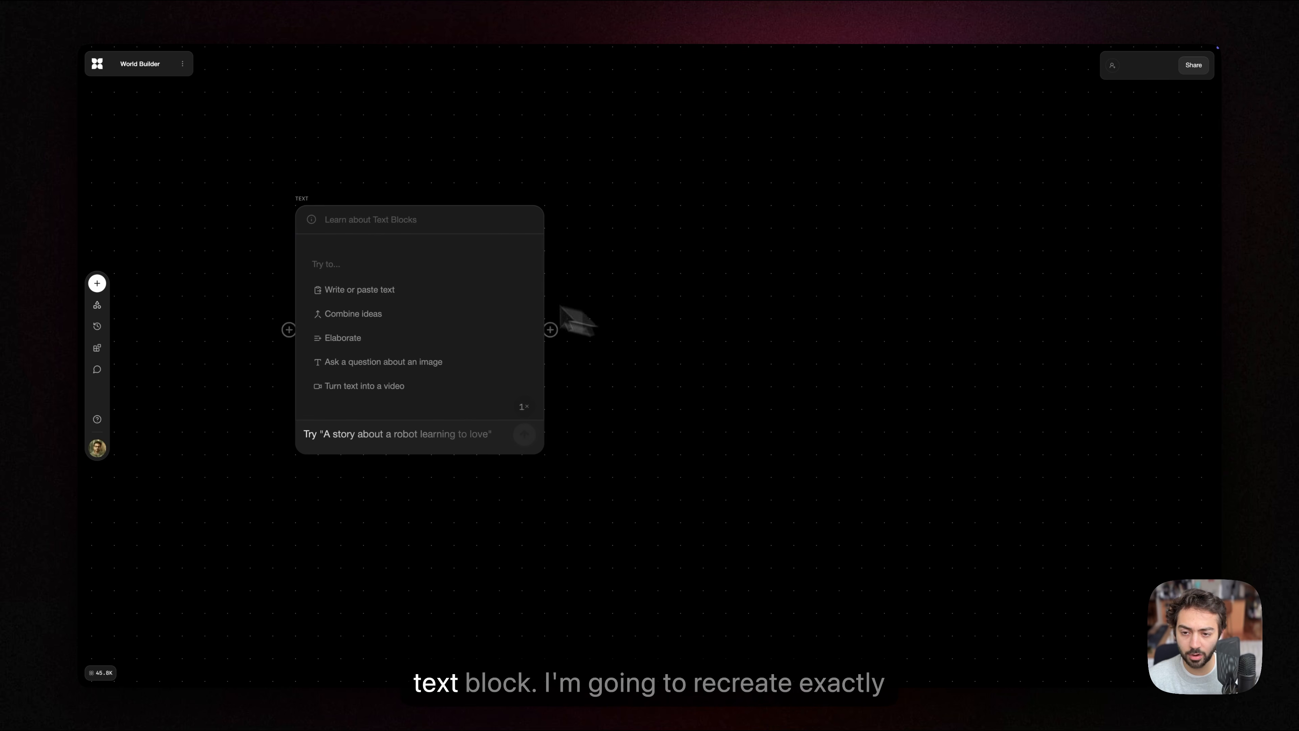
pyautogui.click(409, 443)
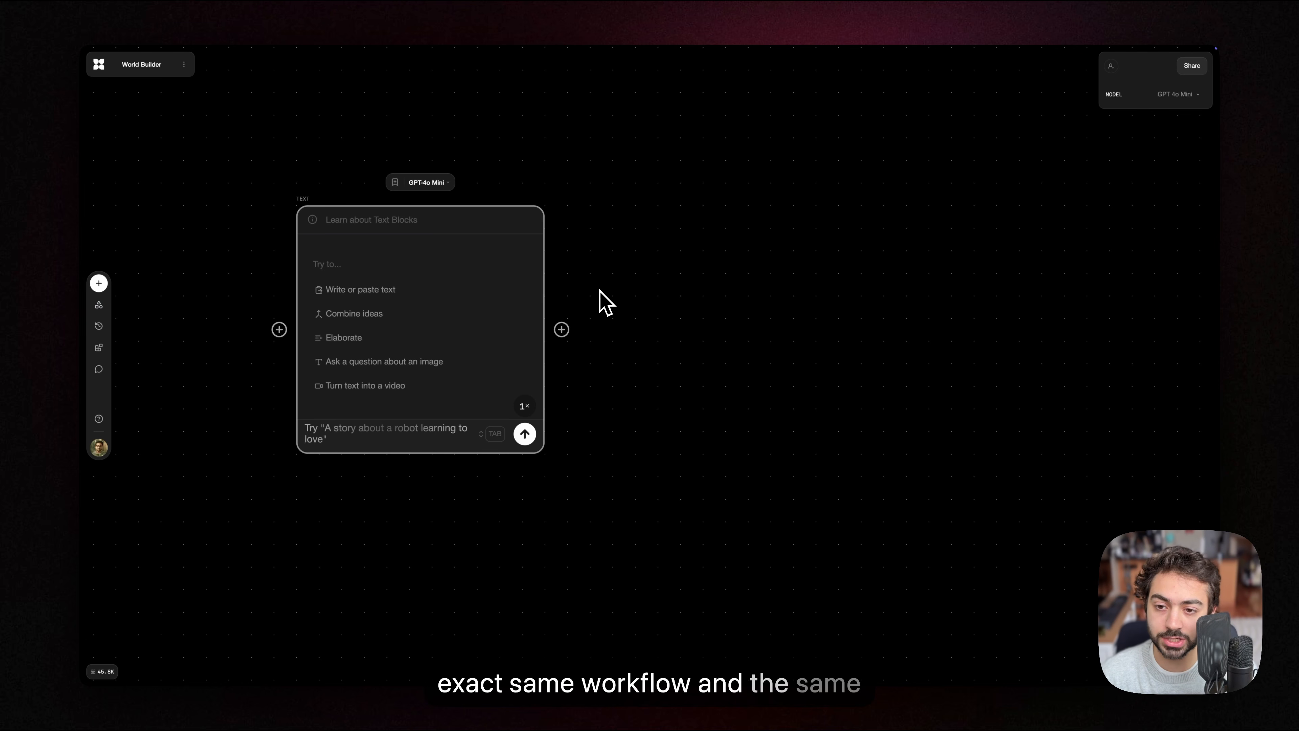
pyautogui.click(352, 291)
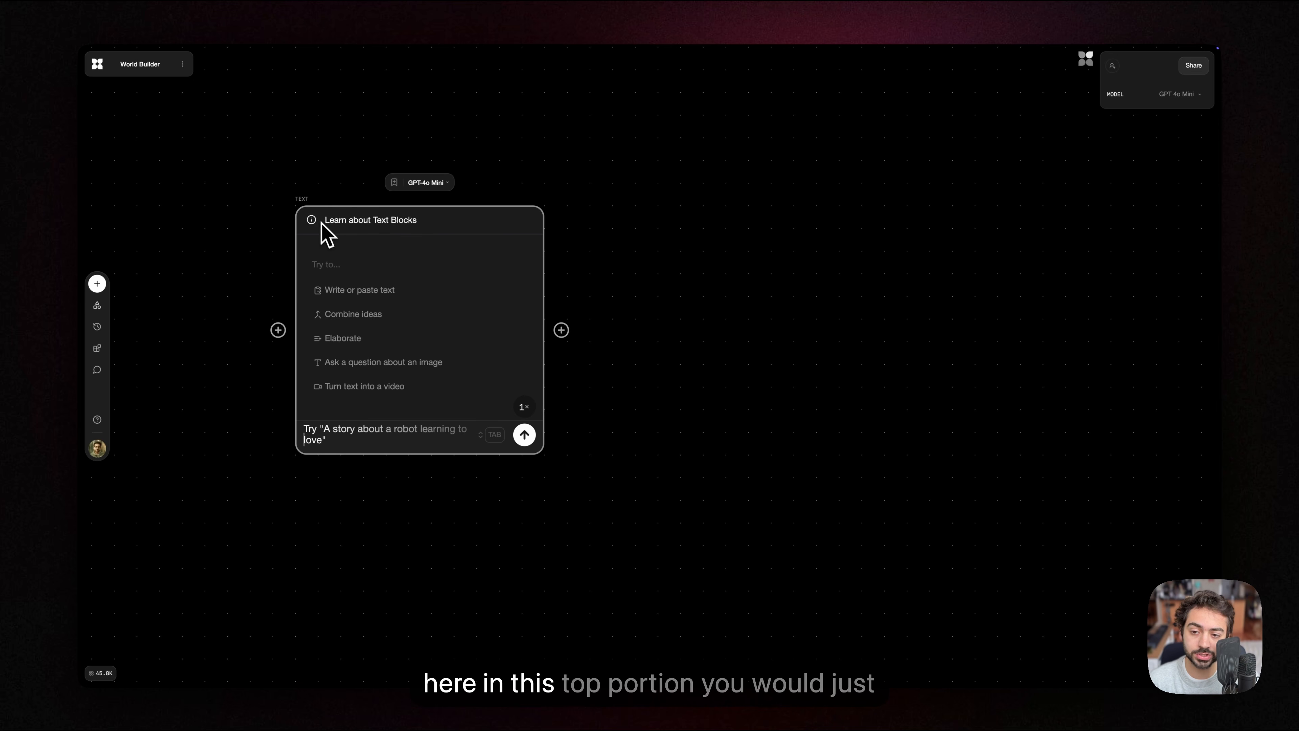
pyautogui.click(351, 291)
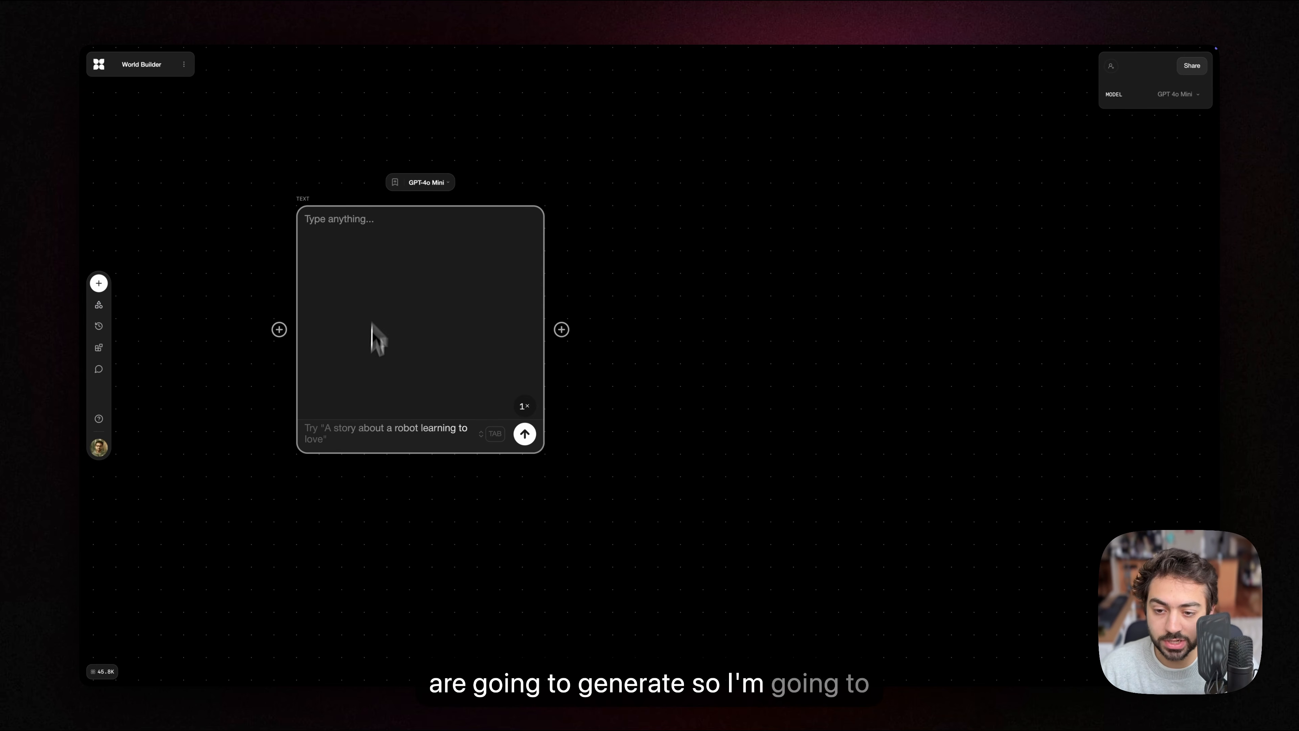
# Step: Generate text in the block with the prompt "write a short story about an underground society"
pyautogui.click(362, 434)
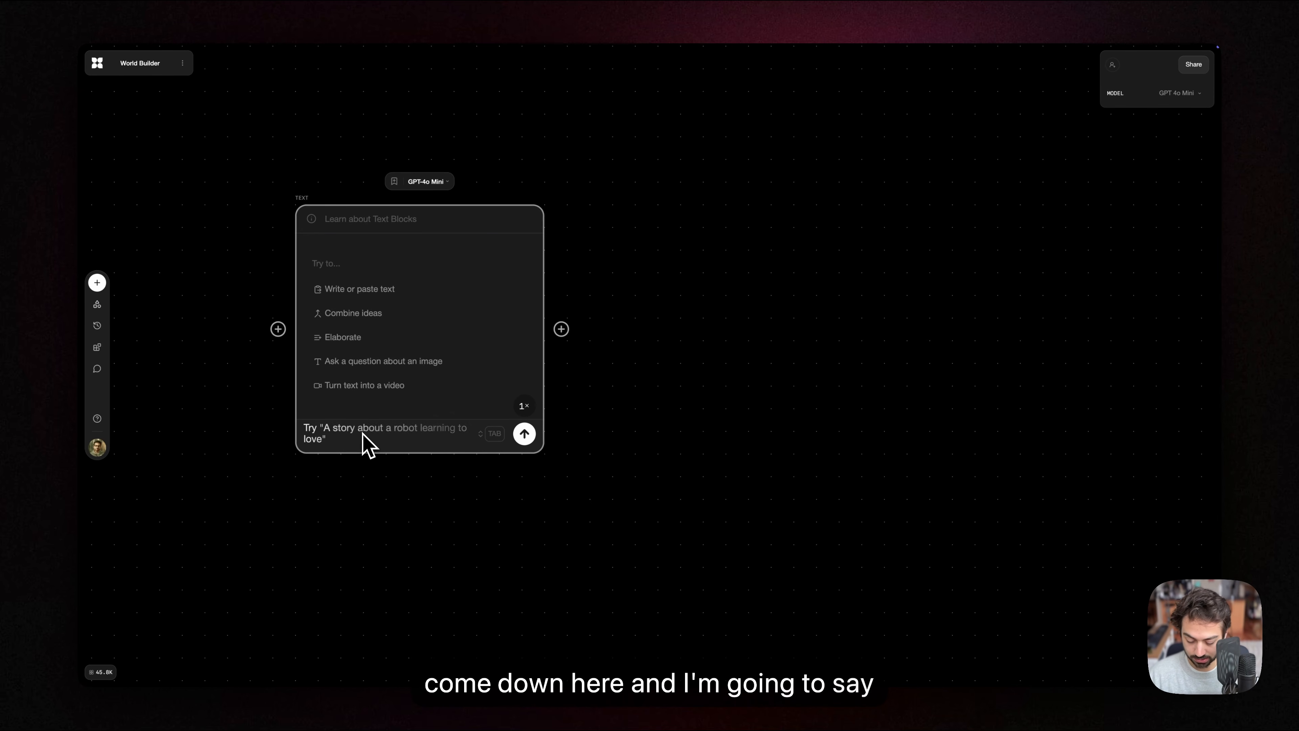
pyautogui.write('write a short story about a')
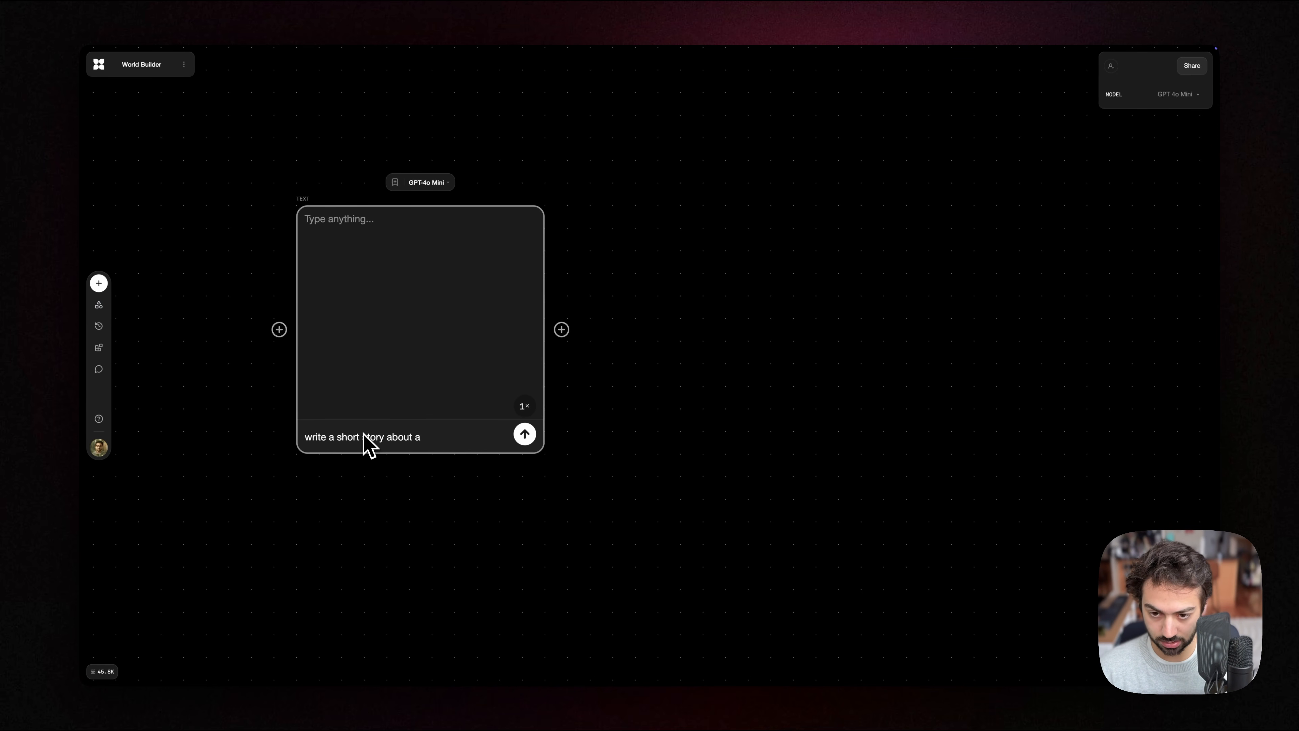
pyautogui.write('n')
pyautogui.press('BackSpace')
pyautogui.write('n und')
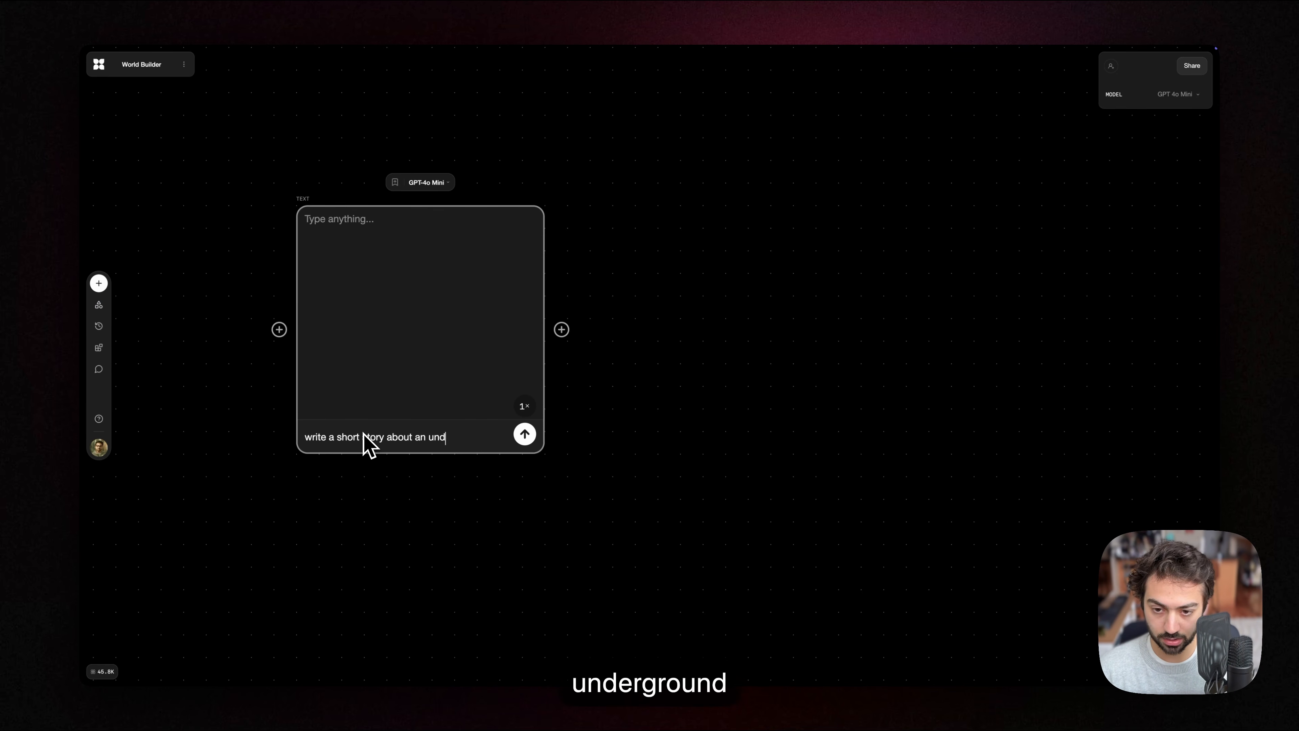
pyautogui.write('erground society')
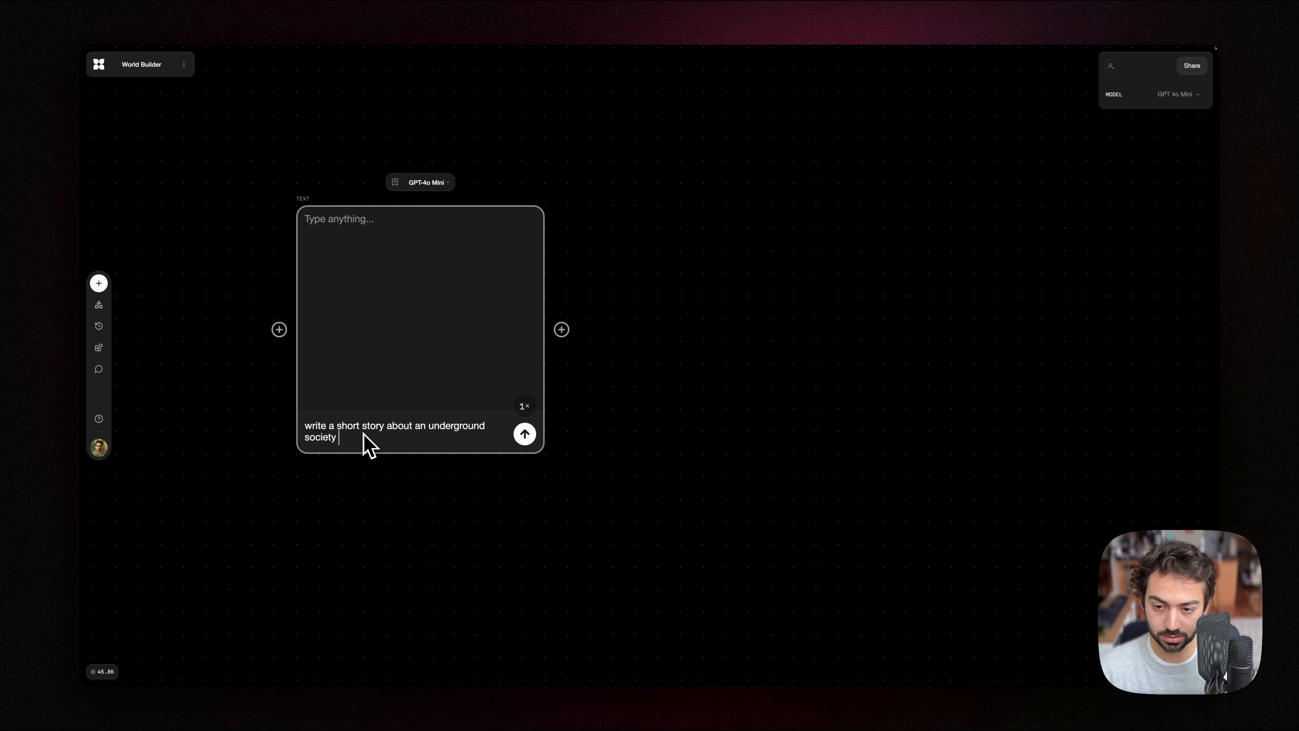
pyautogui.press('Return')
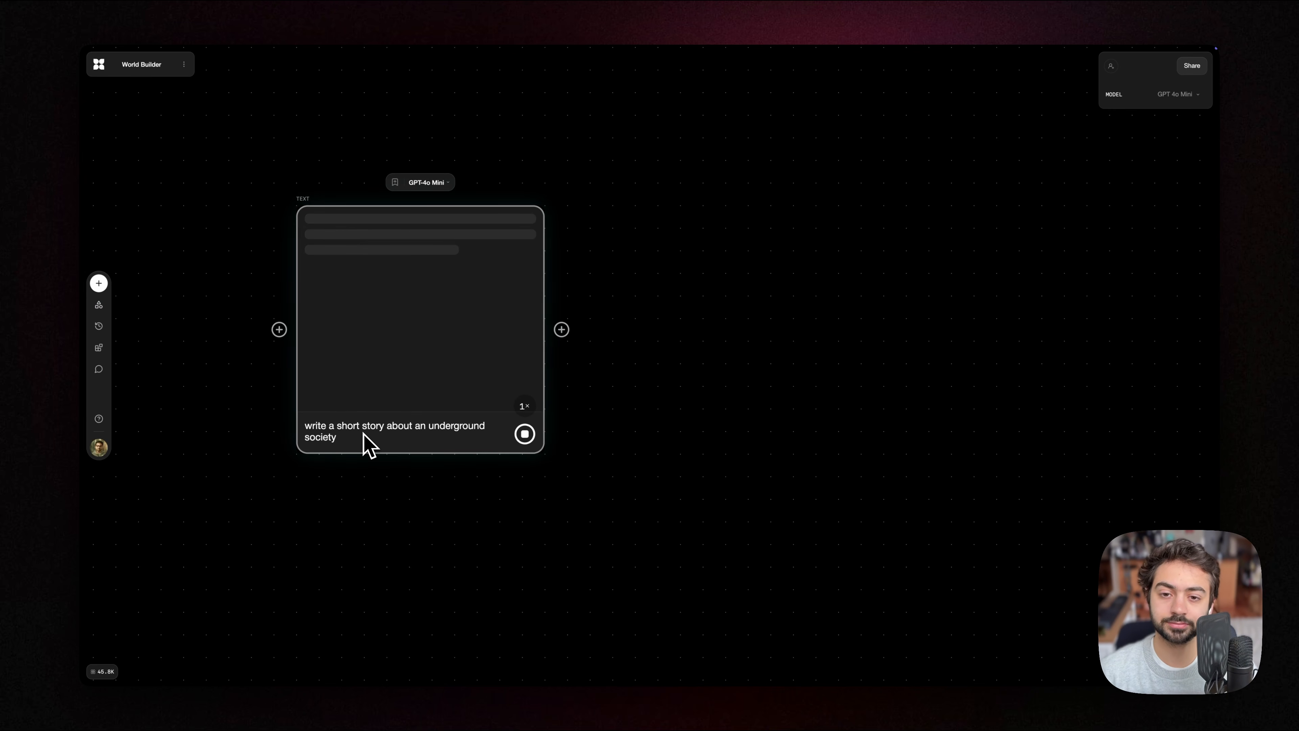
# Step: Read through the generated story in the text block from beginning to end
pyautogui.hscroll(2, 619, 338)
pyautogui.click(553, 301)
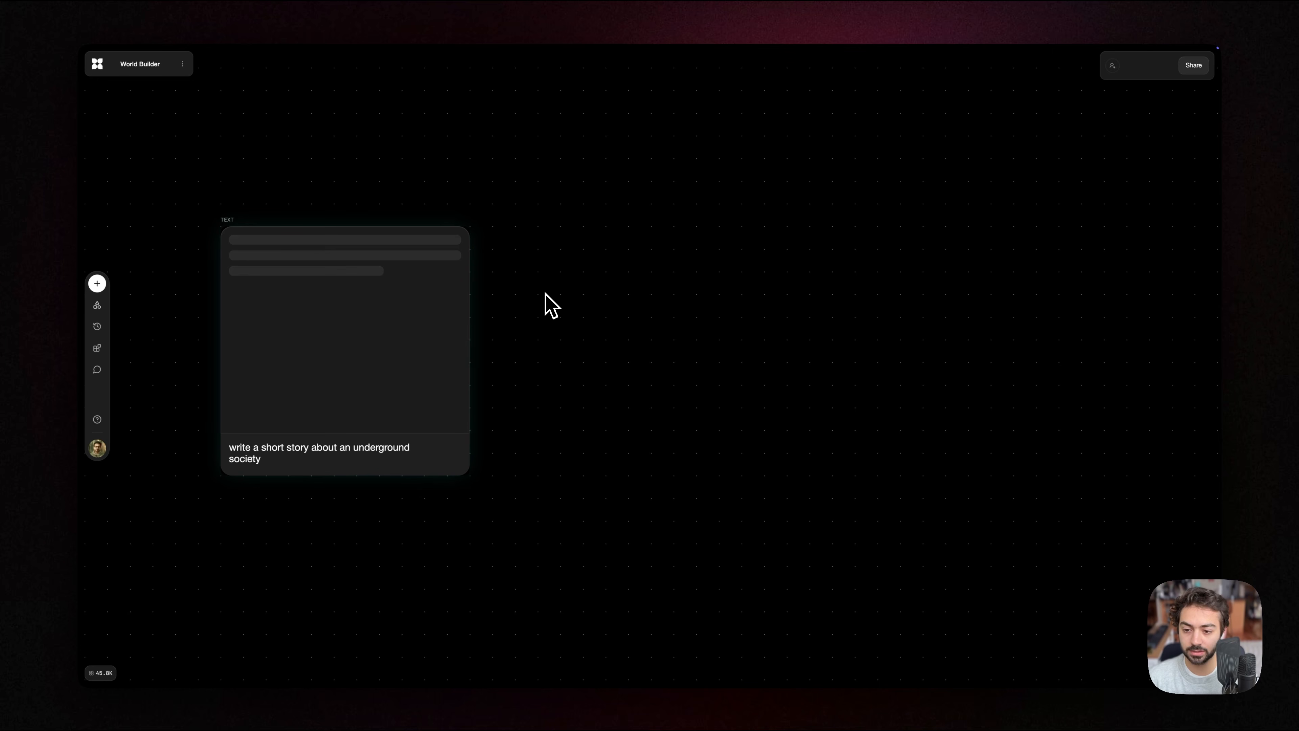
pyautogui.moveTo(546, 292); pyautogui.dragTo(632, 241)
pyautogui.scroll(-1, 509, 328)
pyautogui.scroll(2, 655, 278)
pyautogui.click(491, 267)
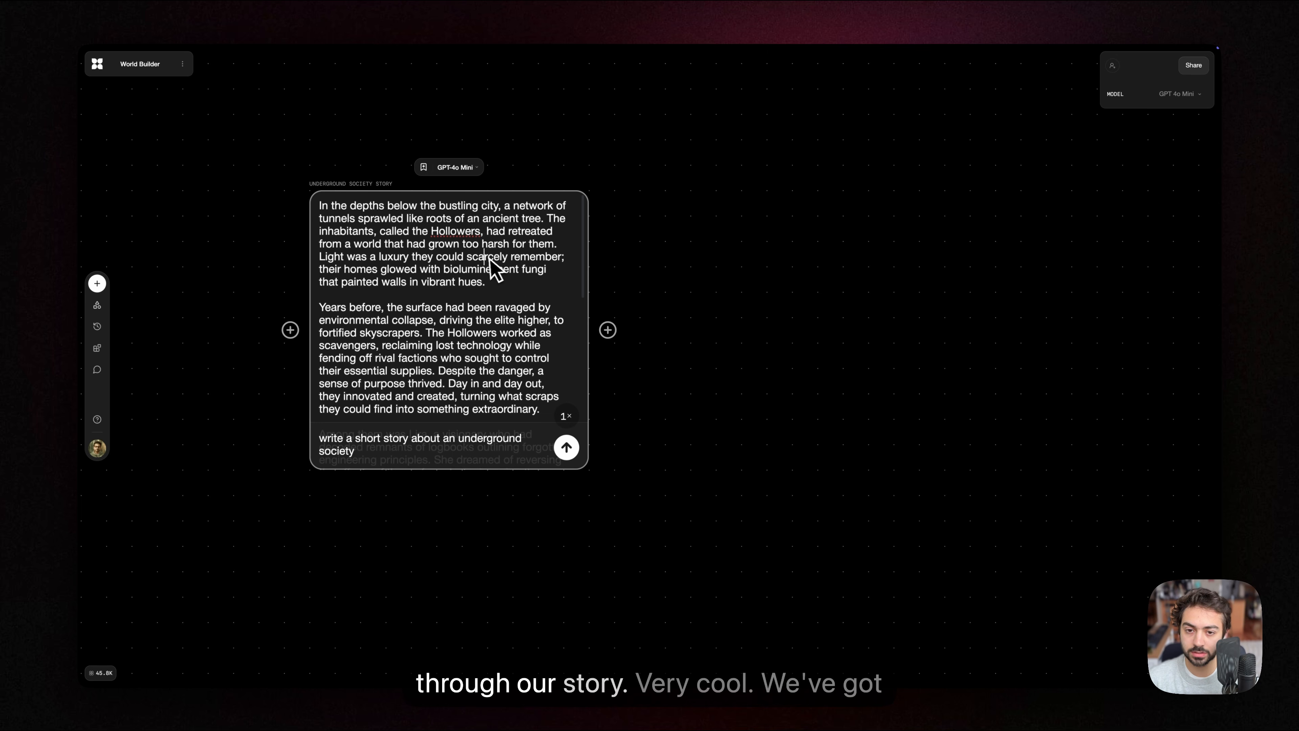
pyautogui.scroll(-4, 458, 256)
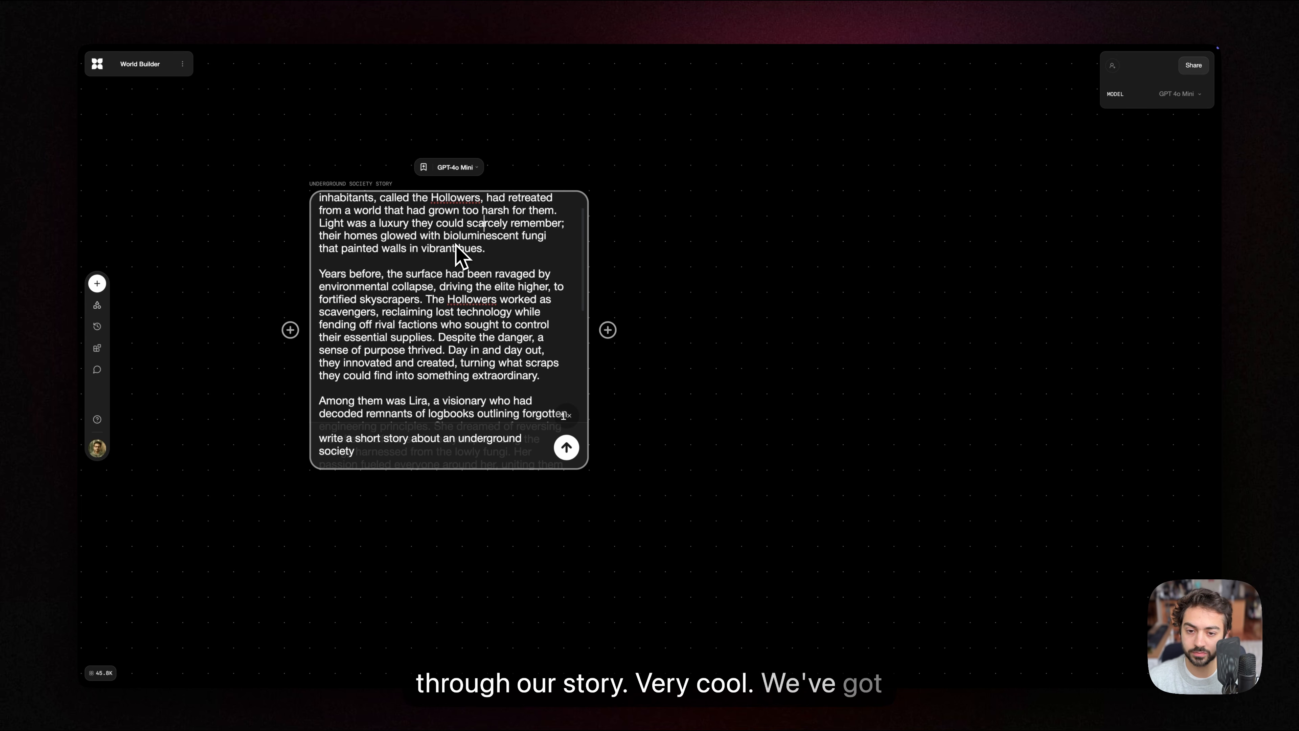
pyautogui.scroll(-10, 457, 246)
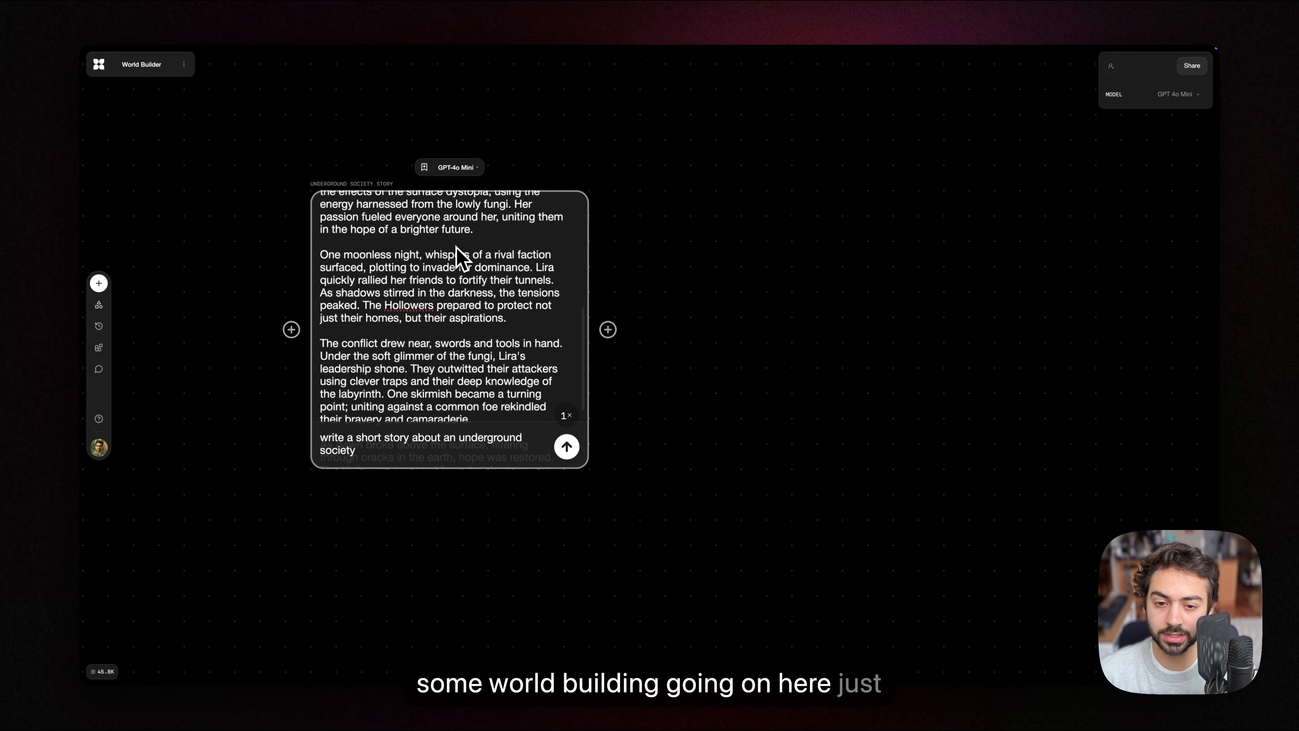
pyautogui.scroll(12, 457, 255)
pyautogui.click(765, 239)
# Step: Branch a new connected text block from the output of the underground society story block, above and beside it
pyautogui.moveTo(732, 239); pyautogui.dragTo(489, 346)
pyautogui.scroll(-2, 550, 309)
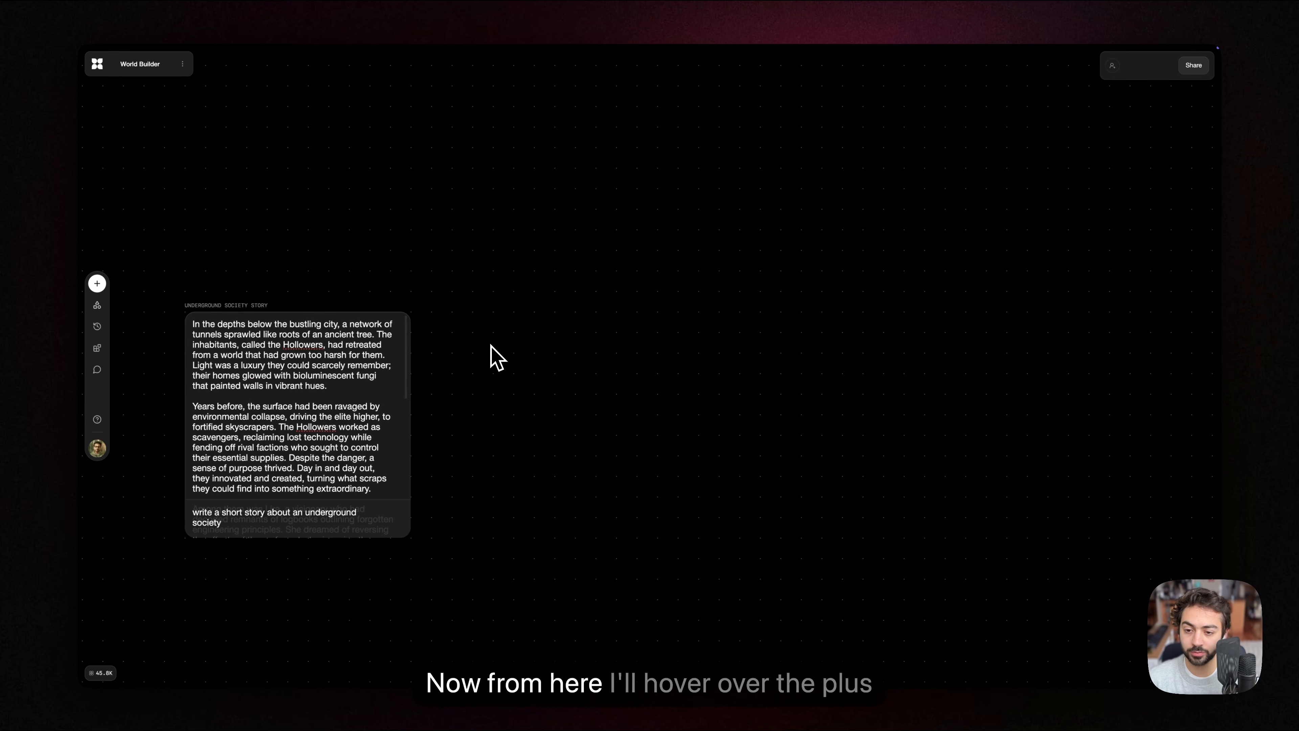
pyautogui.moveTo(417, 391)
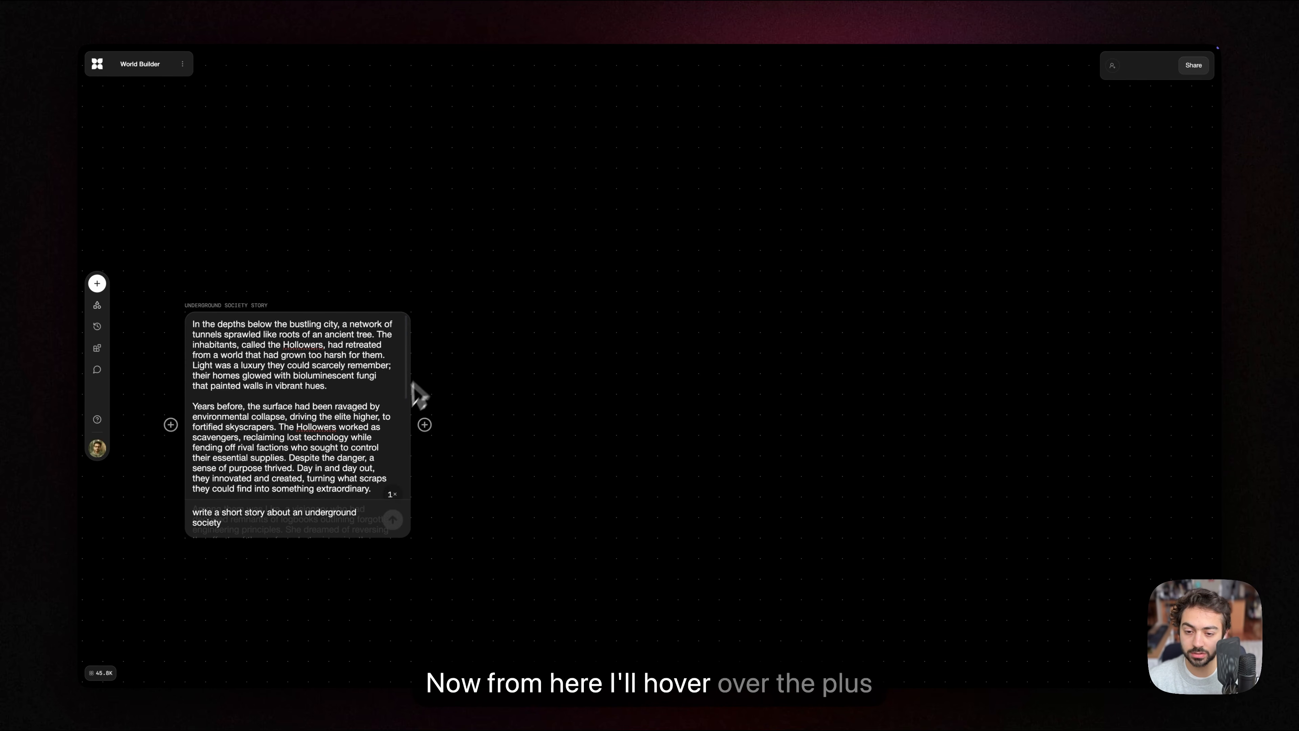
pyautogui.click(425, 426)
pyautogui.moveTo(427, 427); pyautogui.dragTo(509, 201)
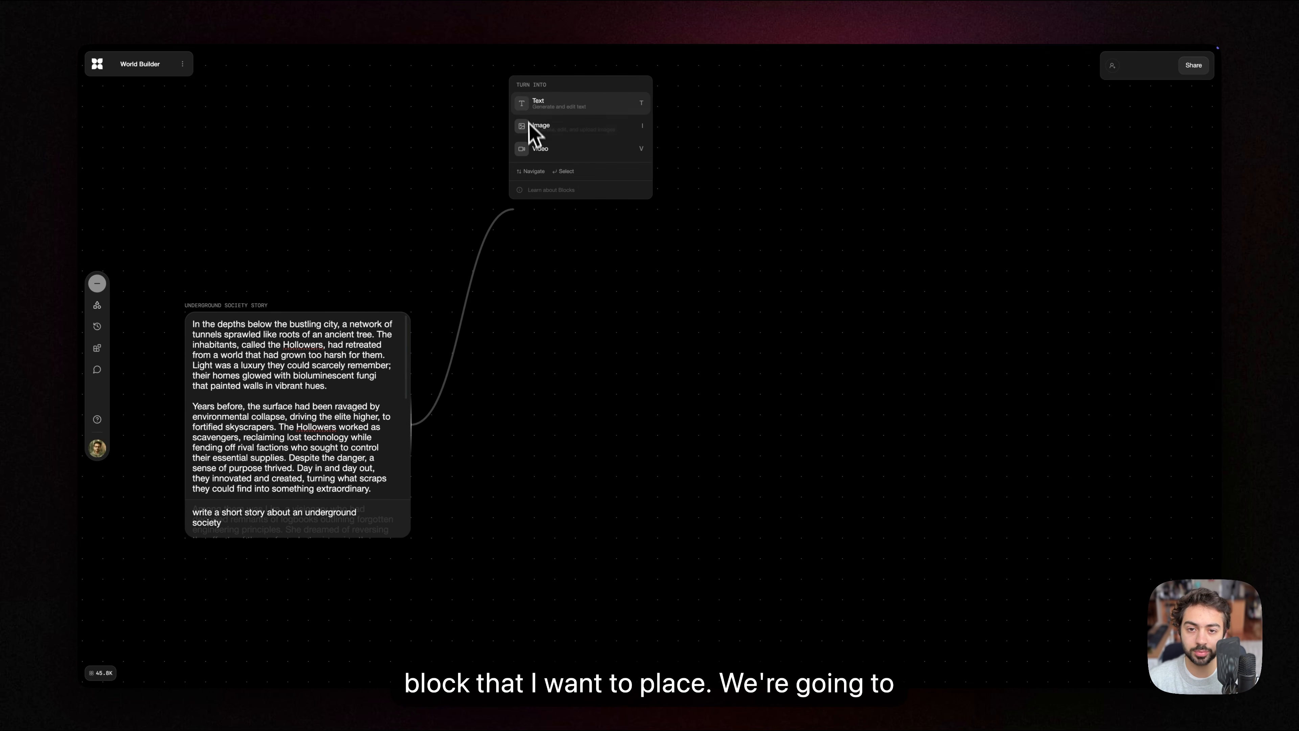
pyautogui.click(531, 105)
pyautogui.moveTo(479, 432); pyautogui.dragTo(500, 409)
pyautogui.scroll(3, 491, 388)
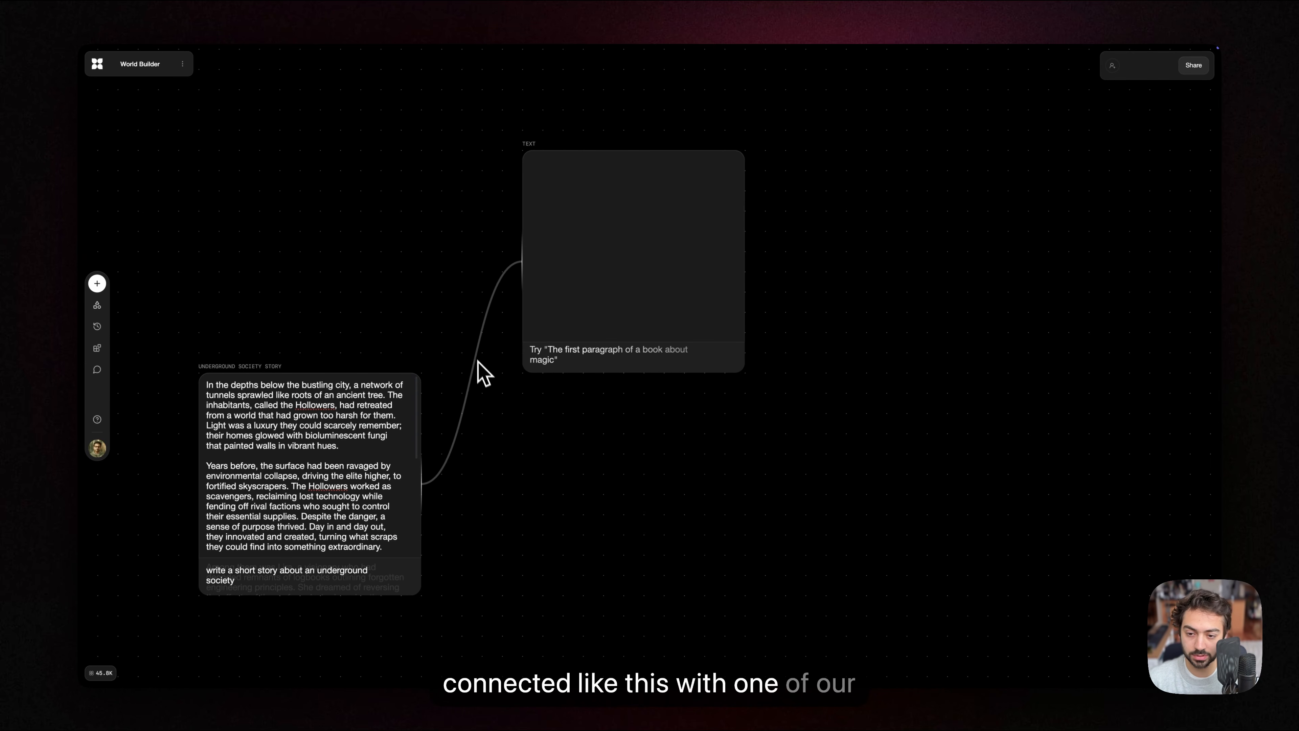
# Step: Generate text in the new connected block with the prompt "isolate a description of just the setting and rewrite it as an image prompt"
pyautogui.moveTo(583, 276)
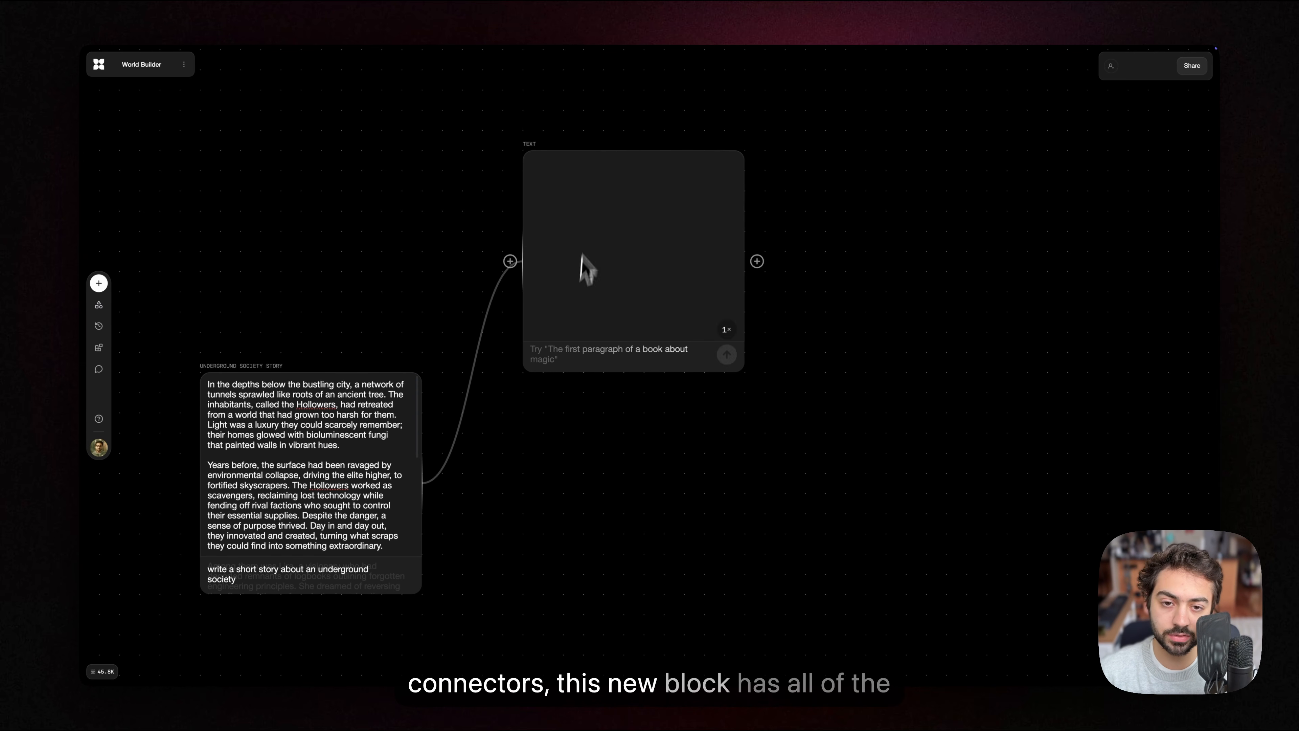
pyautogui.moveTo(287, 412)
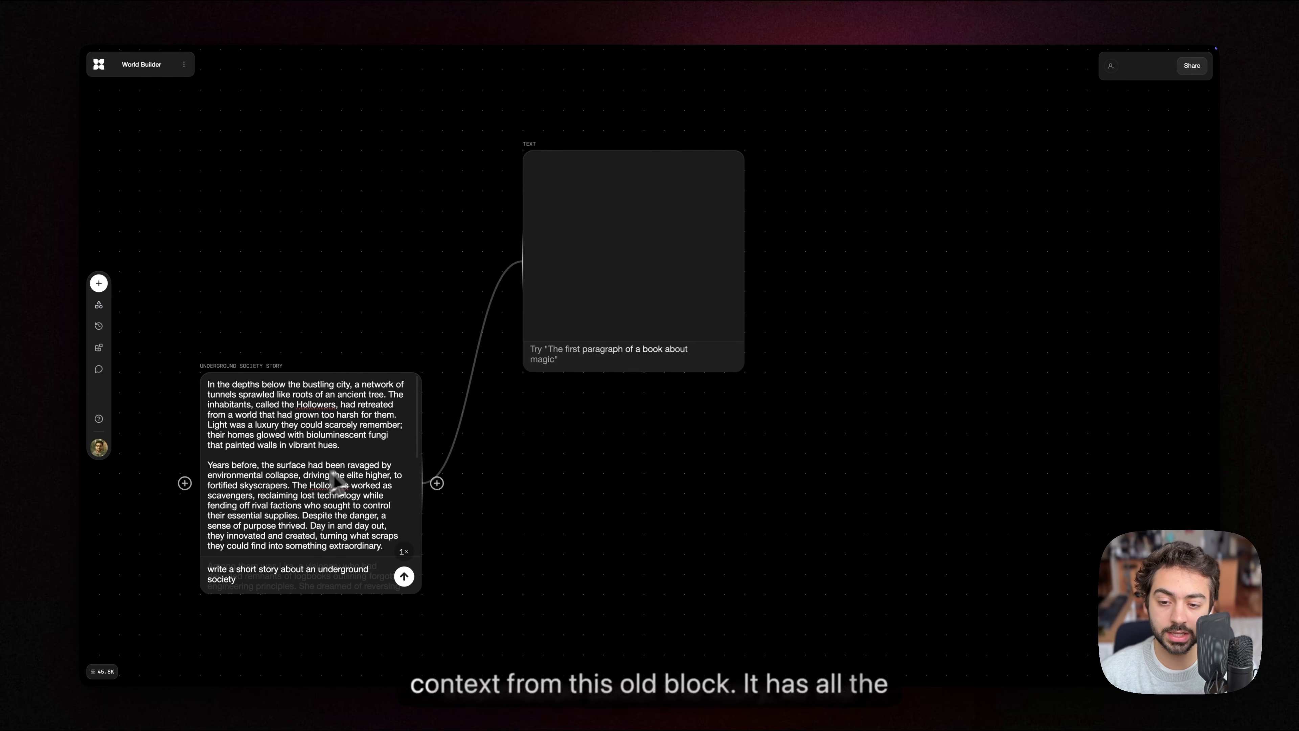
pyautogui.scroll(-1, 329, 483)
pyautogui.click(321, 437)
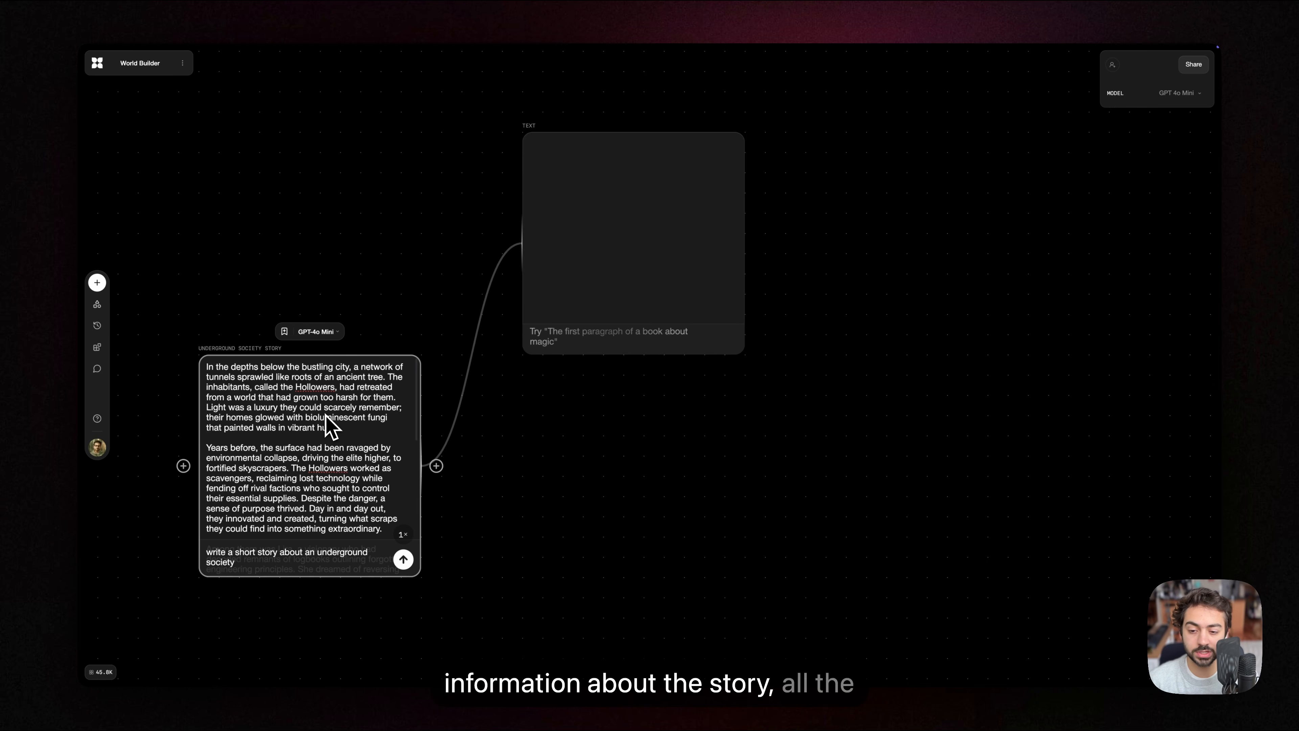
pyautogui.moveTo(537, 435); pyautogui.dragTo(502, 473)
pyautogui.scroll(-1, 503, 459)
pyautogui.scroll(3, 547, 389)
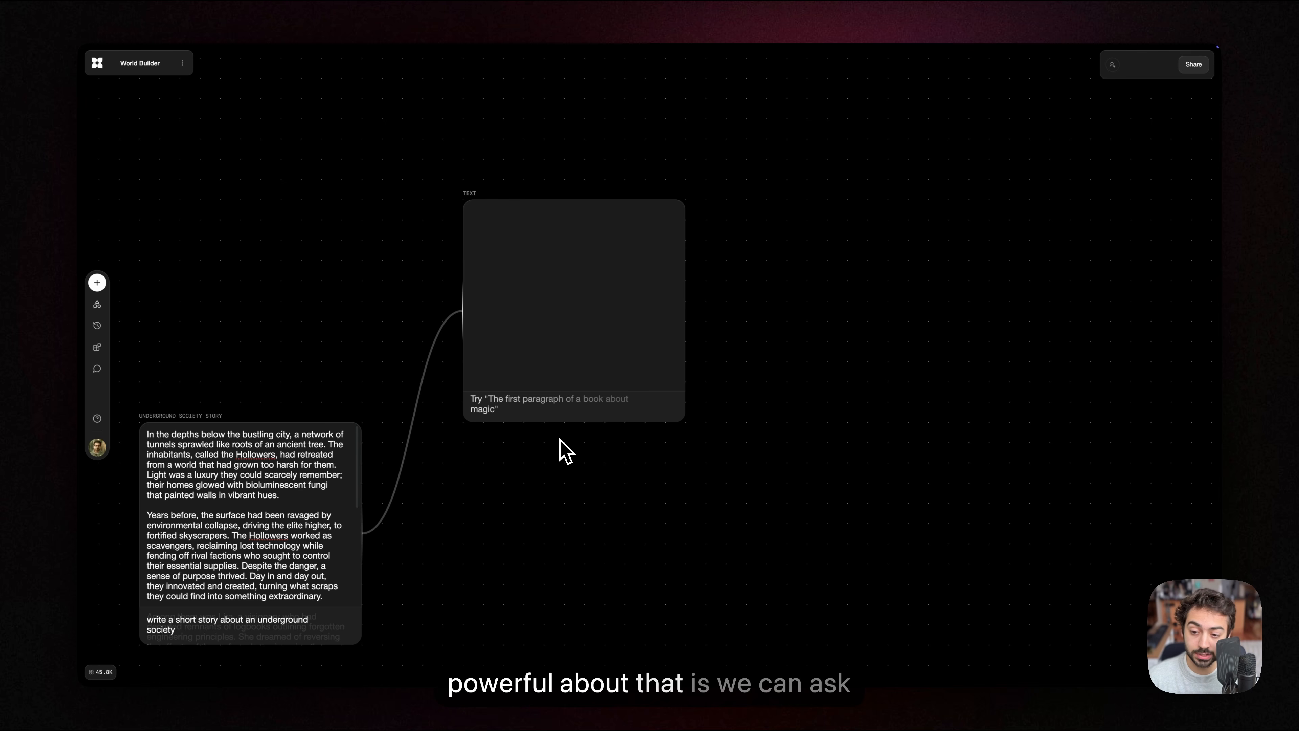
pyautogui.click(508, 407)
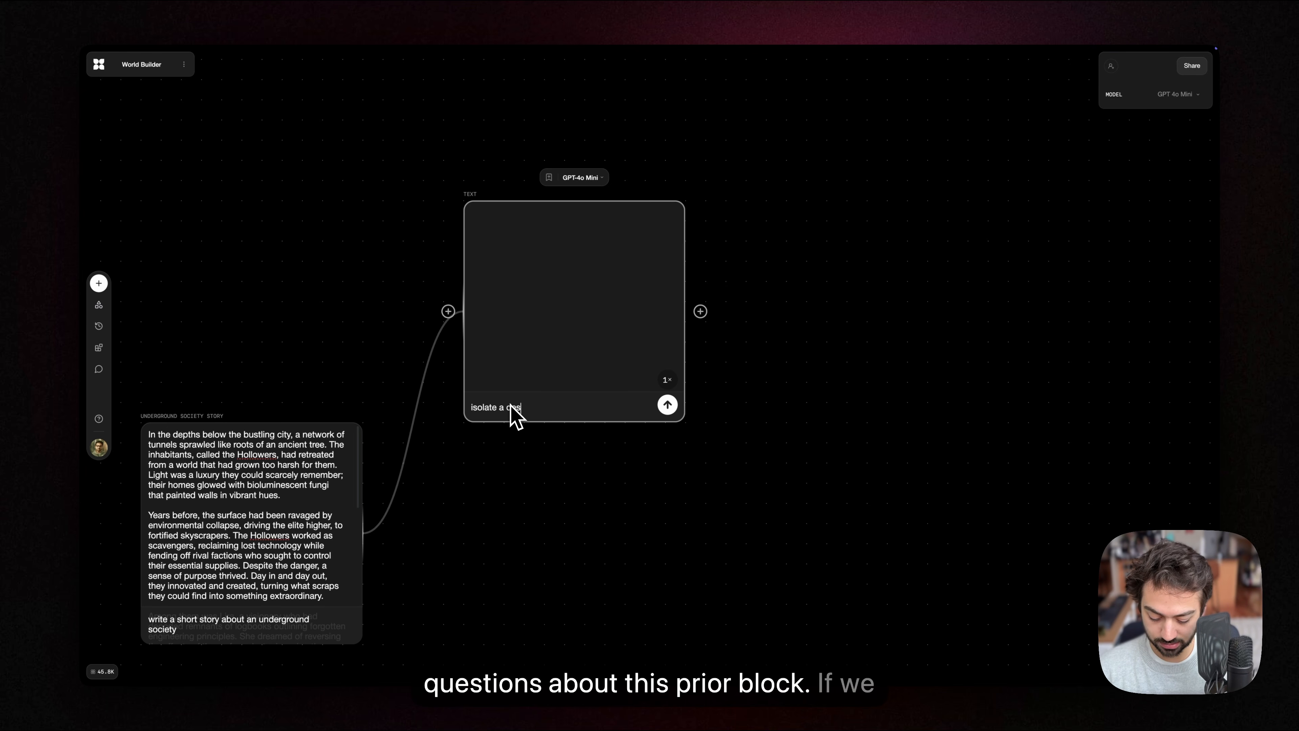
pyautogui.write('juis')
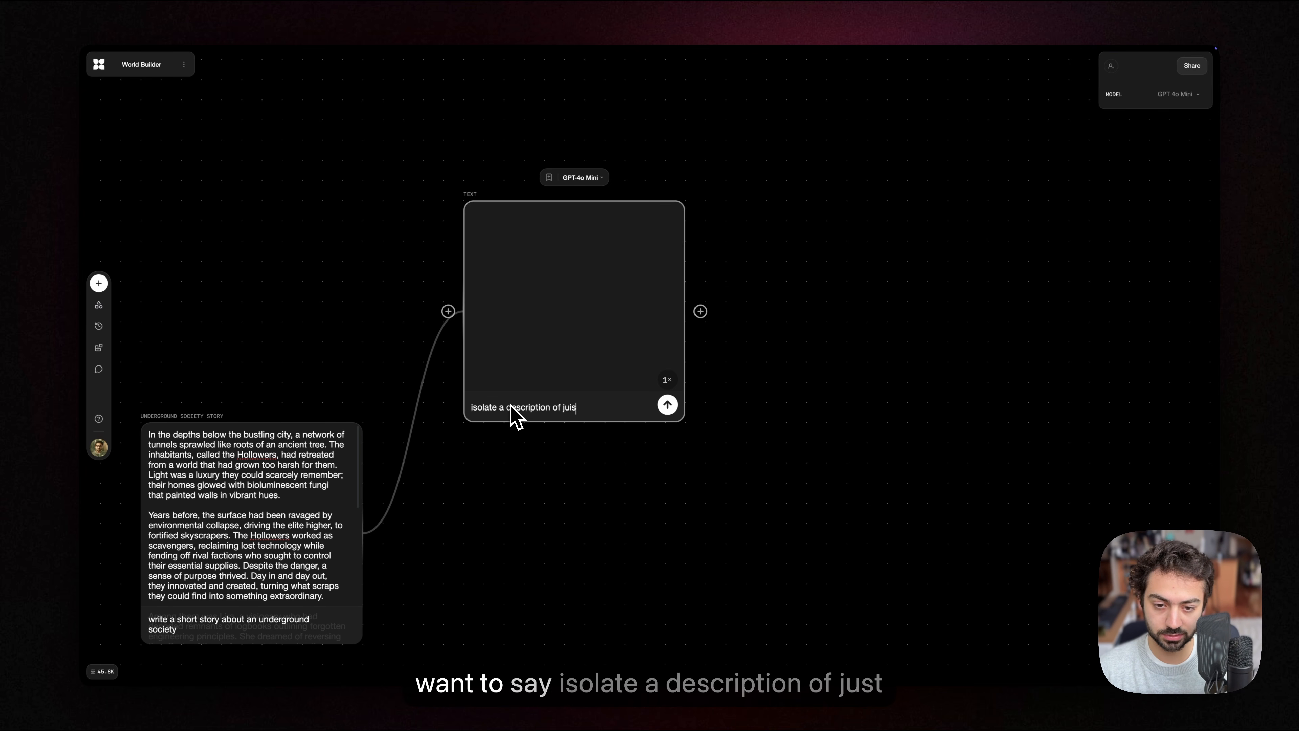
pyautogui.press('BackSpace')
pyautogui.press('BackSpace')
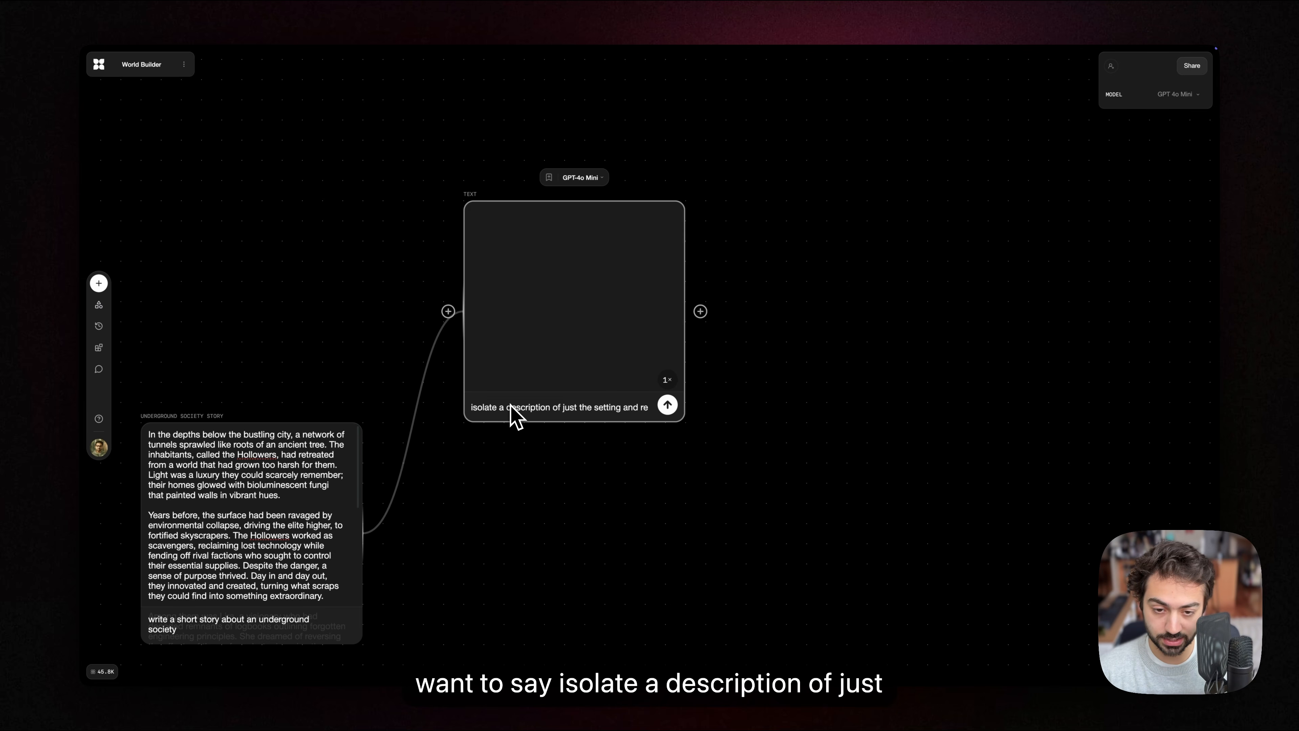
pyautogui.write('write it as an image prompt')
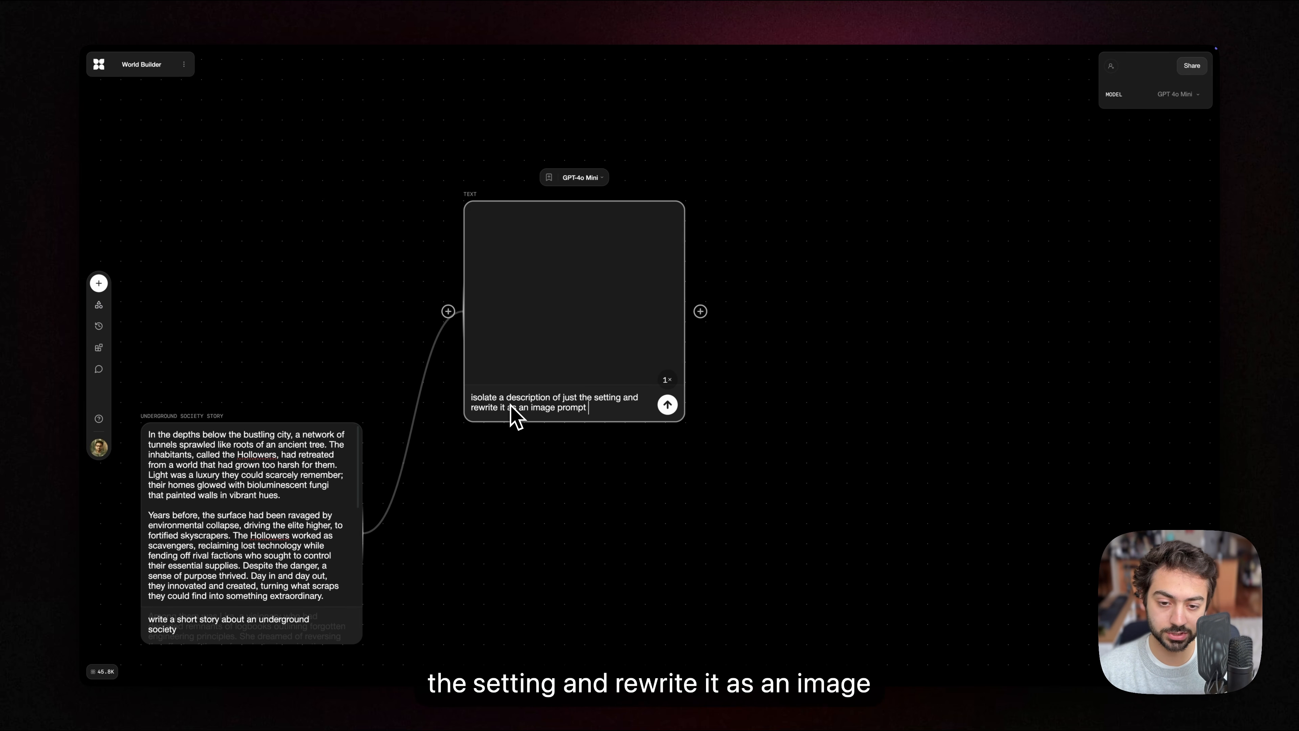
pyautogui.press('Return')
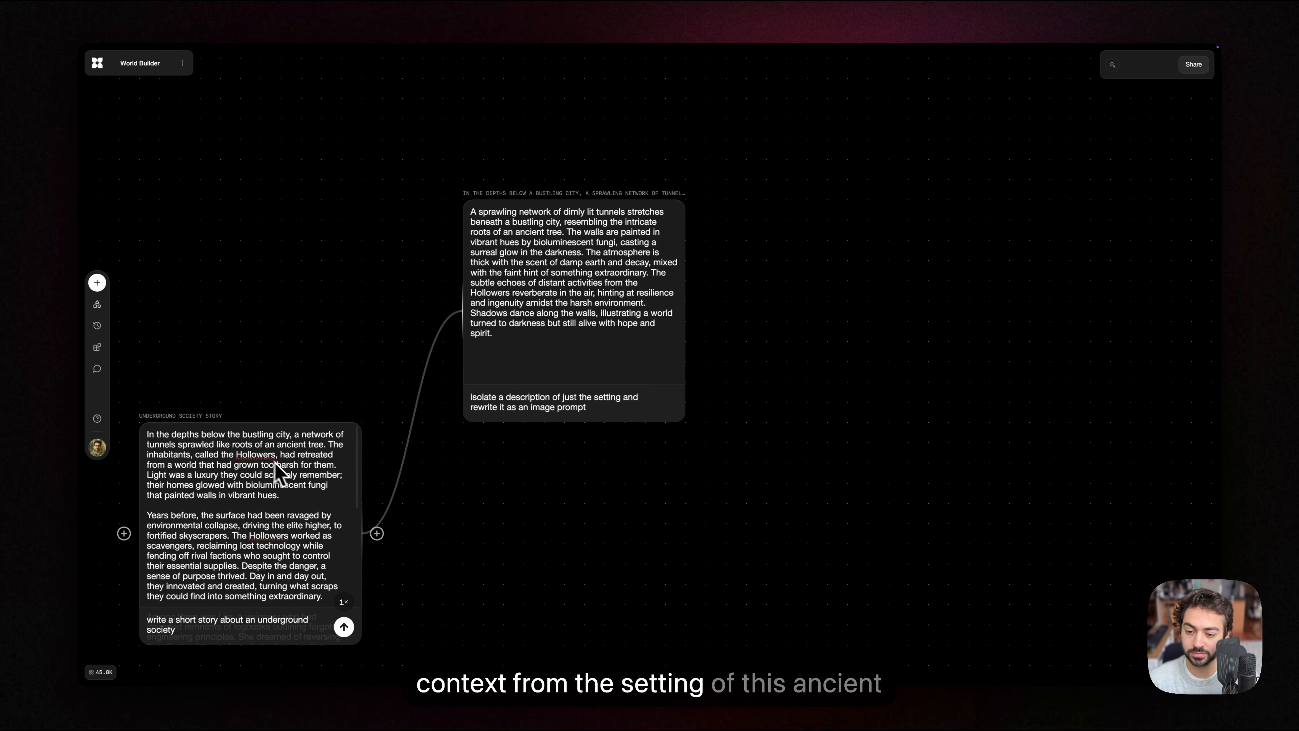
# Step: Branch a connected image block from the output of the setting description block, above and beside it
pyautogui.hscroll(2, 431, 476)
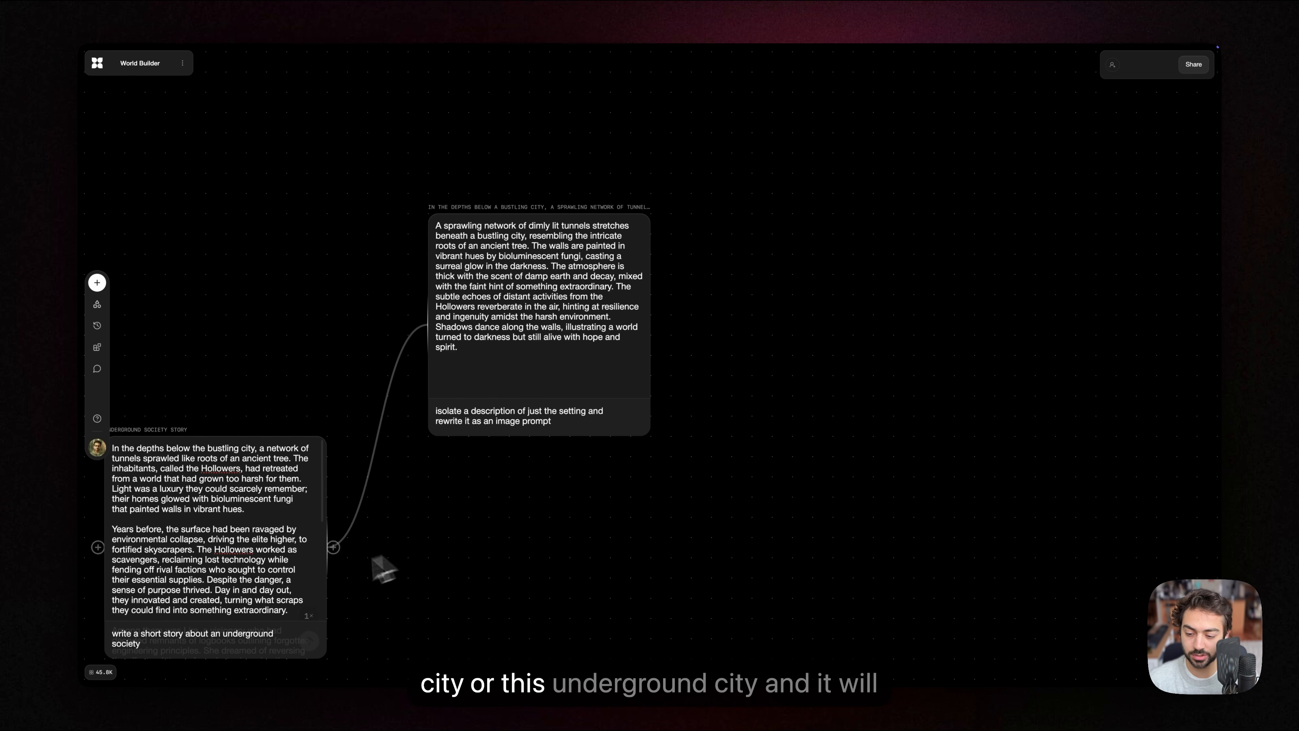
pyautogui.scroll(2, 473, 553)
pyautogui.hscroll(1, 665, 384)
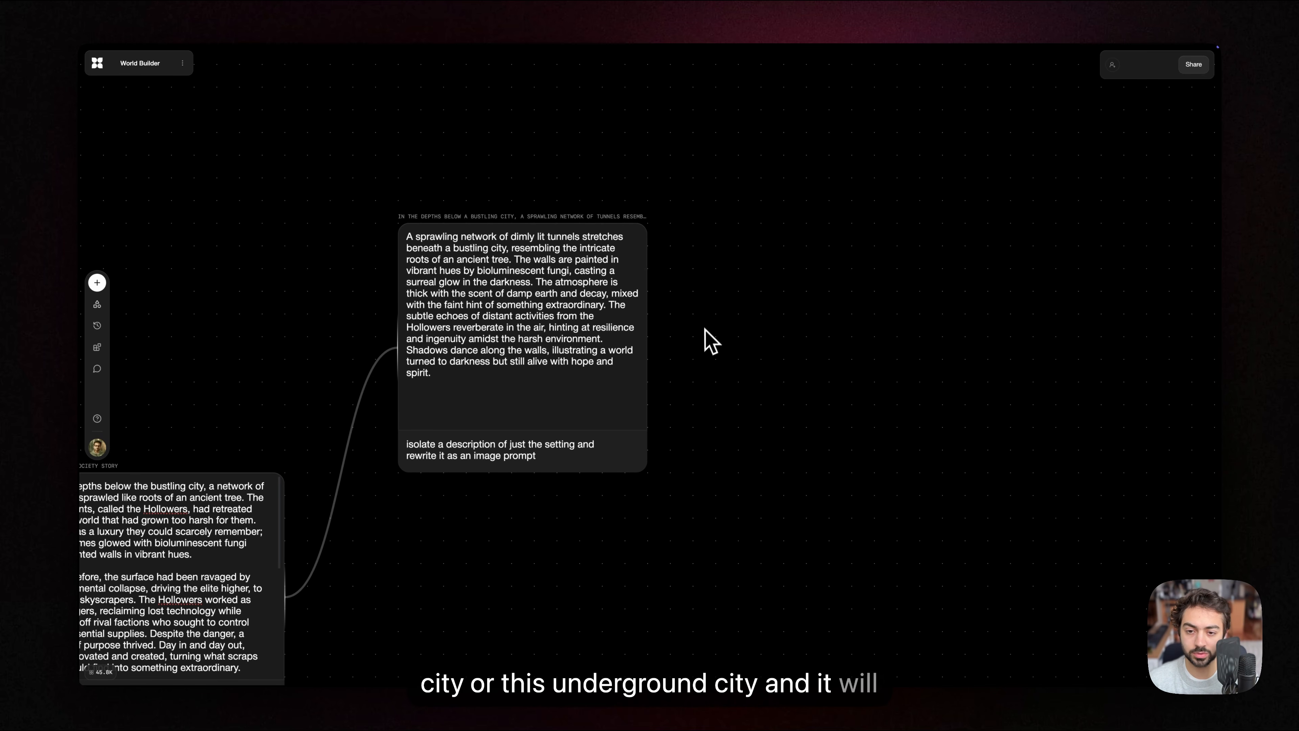
pyautogui.hscroll(2, 449, 251)
pyautogui.moveTo(352, 250); pyautogui.dragTo(476, 346)
pyautogui.click(476, 346)
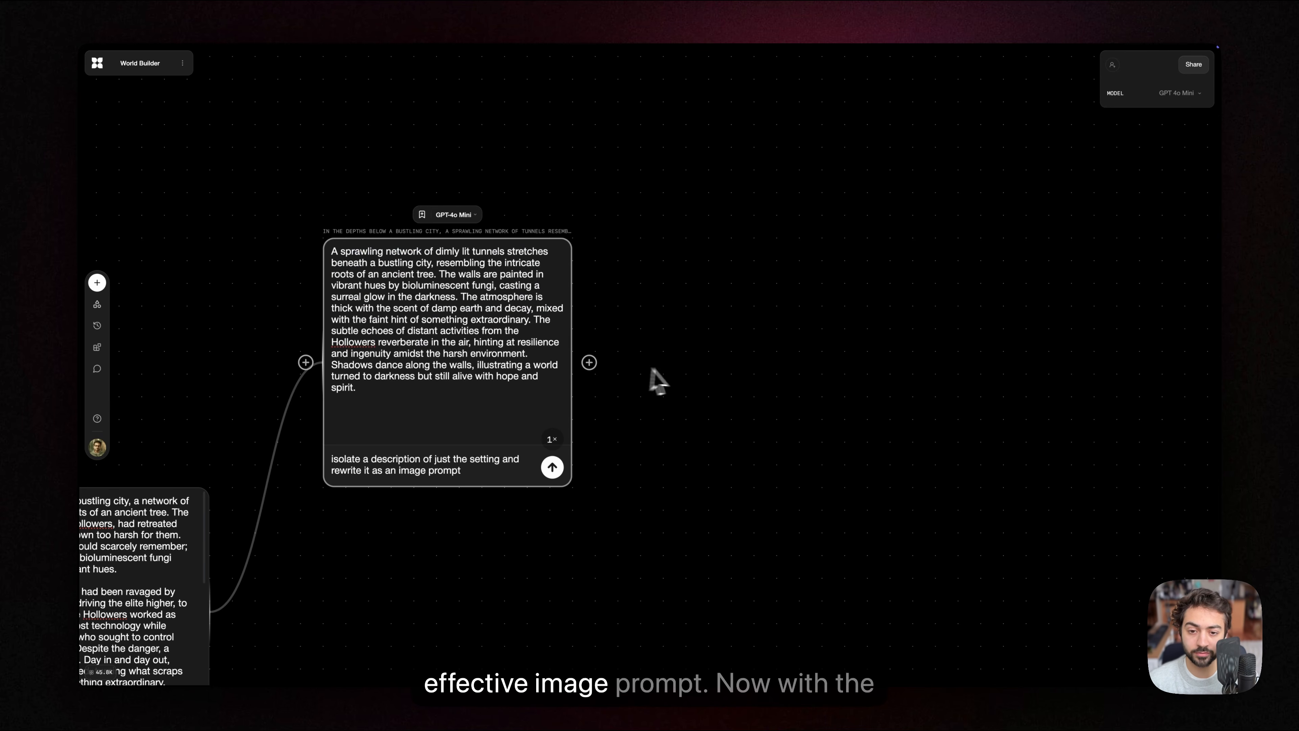
pyautogui.scroll(-3, 611, 333)
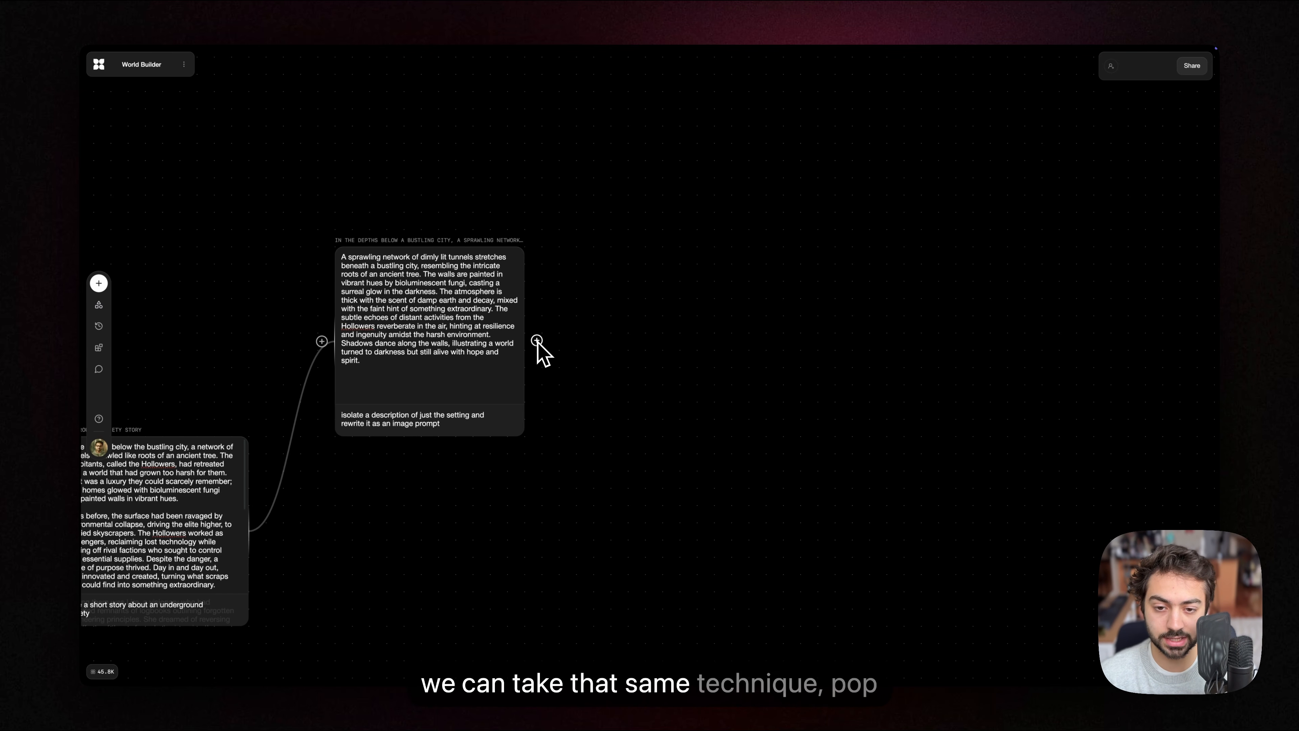
pyautogui.moveTo(537, 342); pyautogui.dragTo(685, 201)
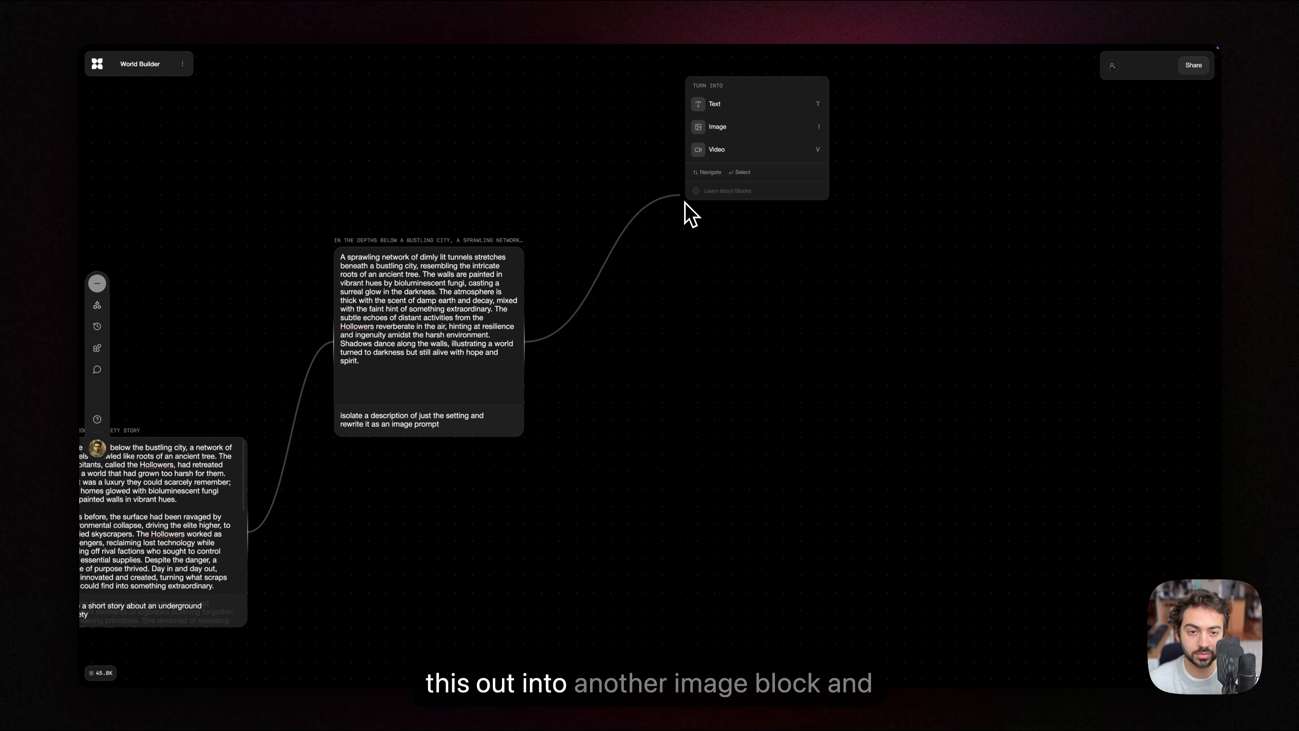
pyautogui.click(718, 128)
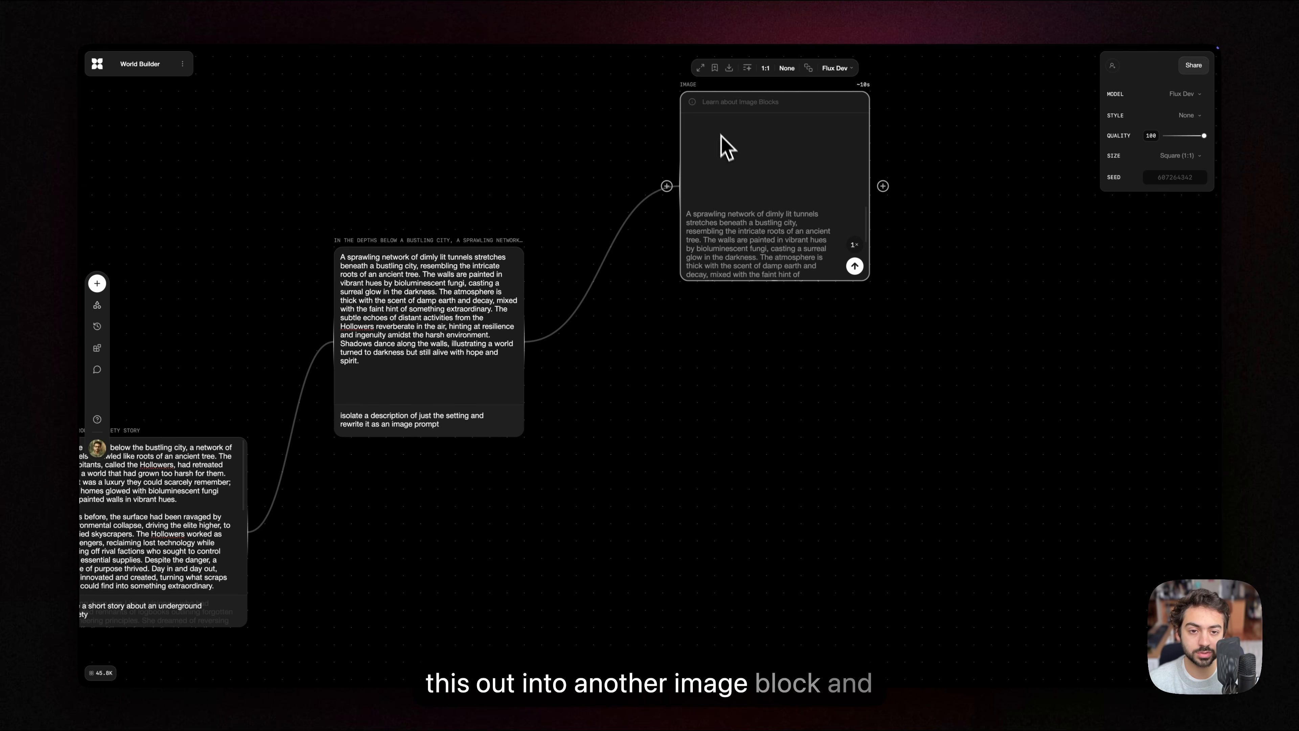
# Step: Turn the setting description block's output into another connected image block and place it slightly above the text block
pyautogui.click(541, 339)
pyautogui.click(561, 366)
pyautogui.moveTo(533, 339); pyautogui.dragTo(664, 453)
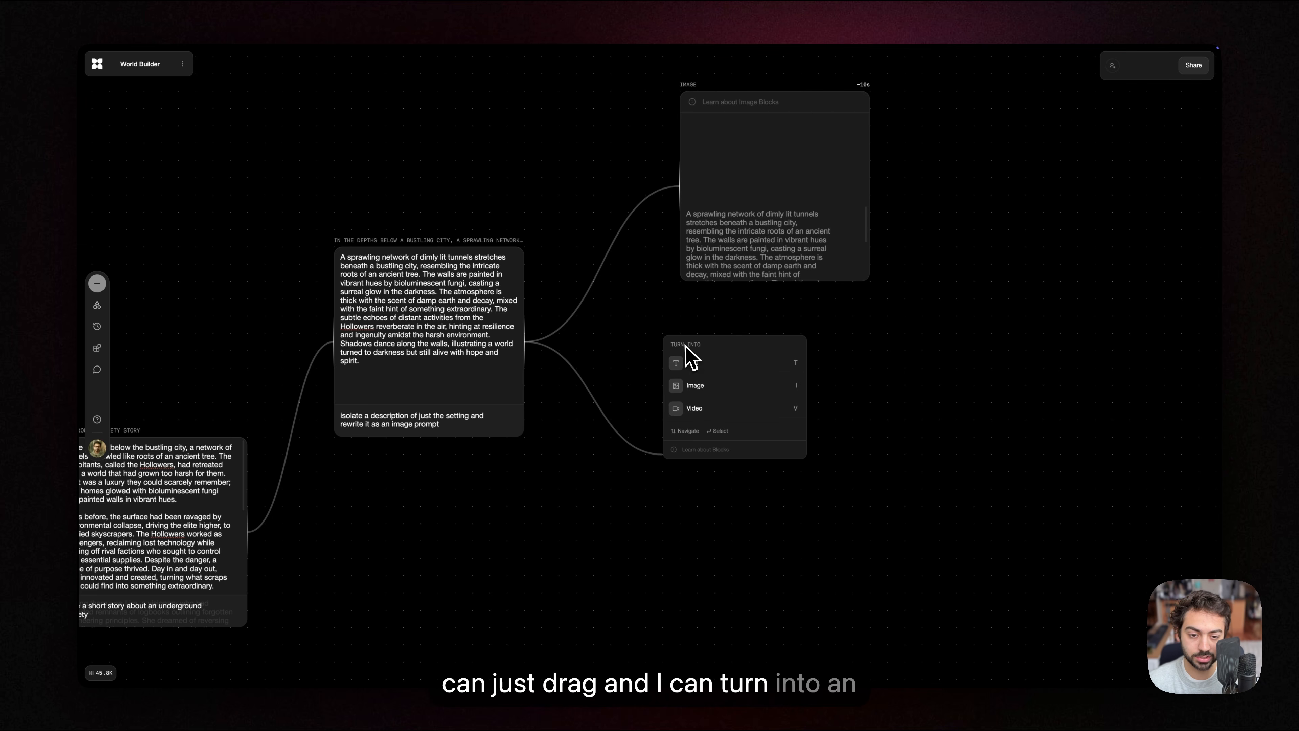
pyautogui.click(698, 386)
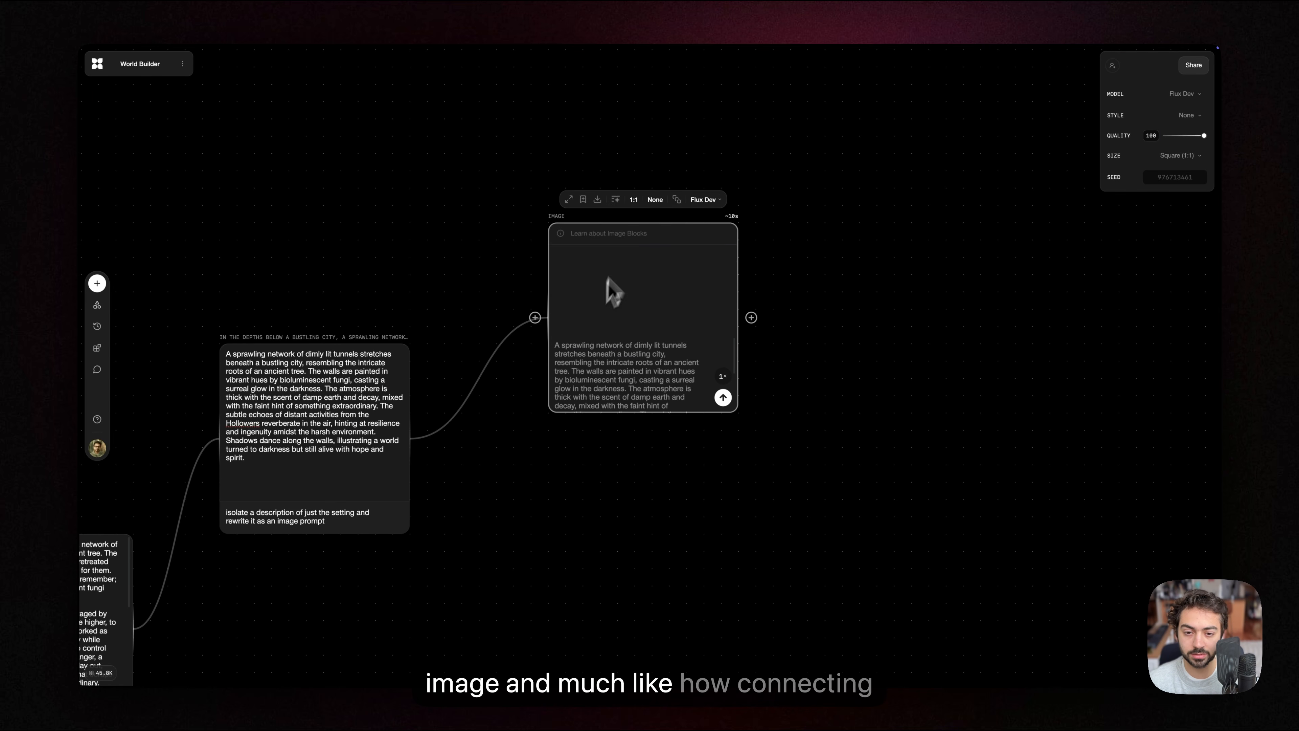
pyautogui.moveTo(605, 282); pyautogui.dragTo(603, 265)
# Step: Compare the prompt carried into the image block with the setting description in its connected text block
pyautogui.moveTo(467, 250); pyautogui.dragTo(646, 168)
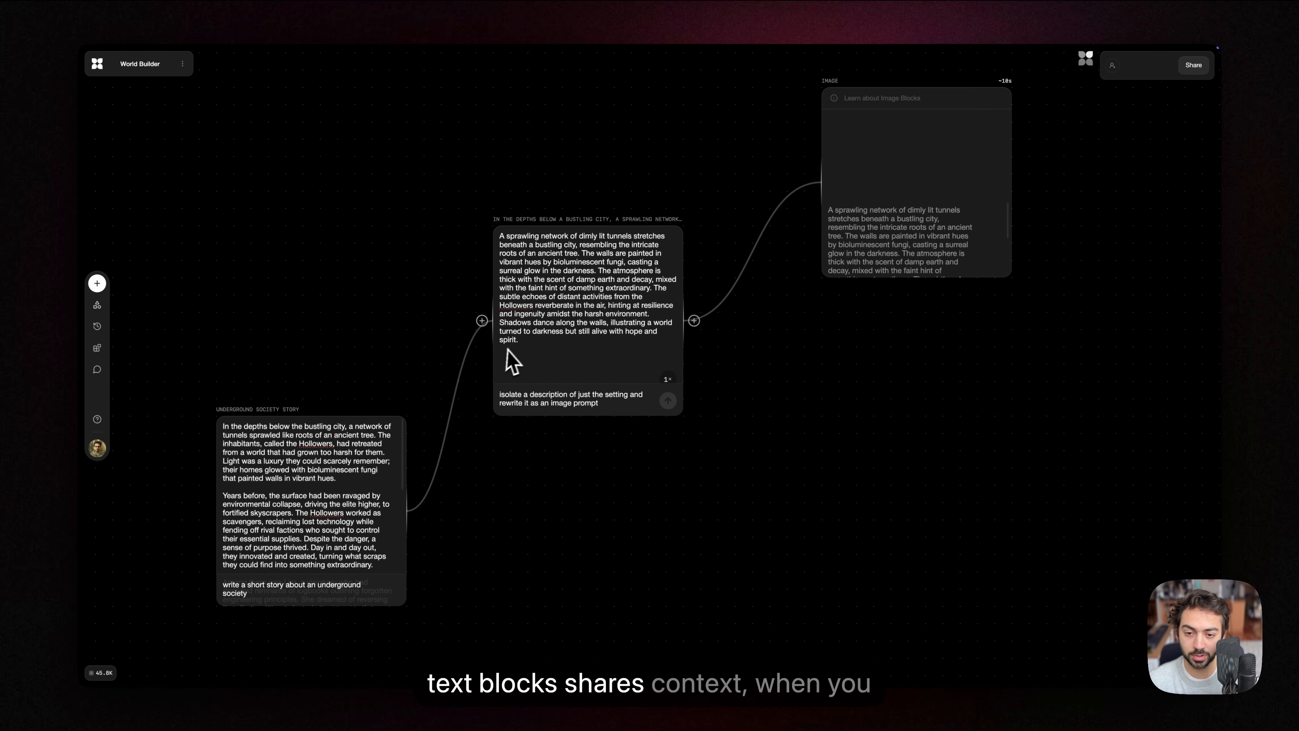
pyautogui.moveTo(841, 346); pyautogui.dragTo(537, 486)
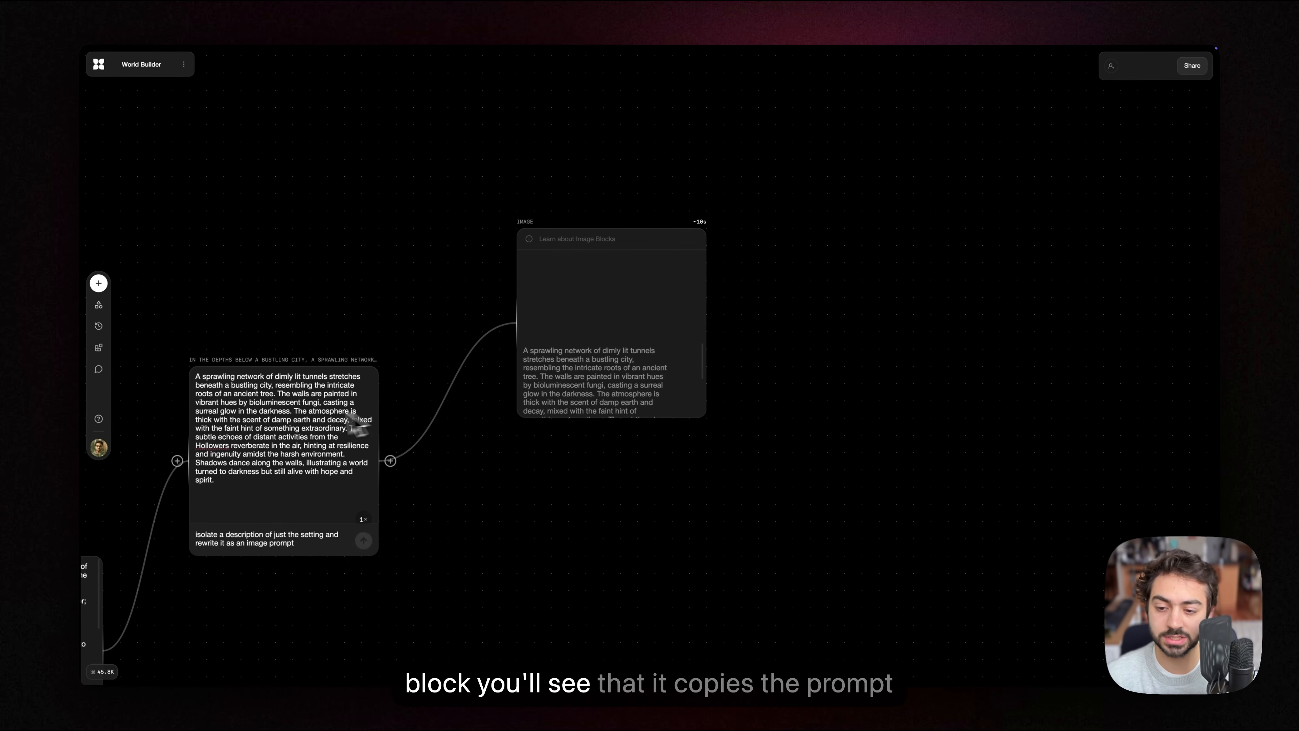
pyautogui.scroll(3, 302, 417)
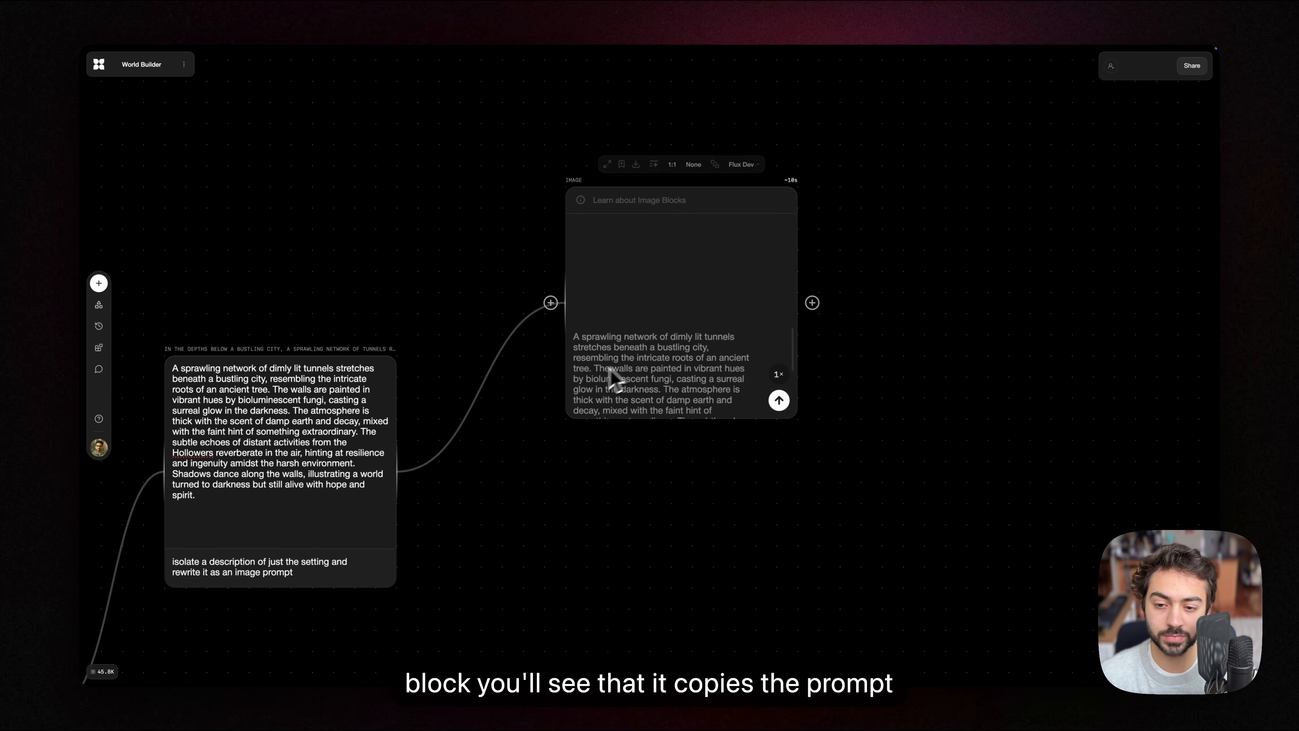
pyautogui.moveTo(613, 347); pyautogui.dragTo(655, 388)
pyautogui.click(648, 379)
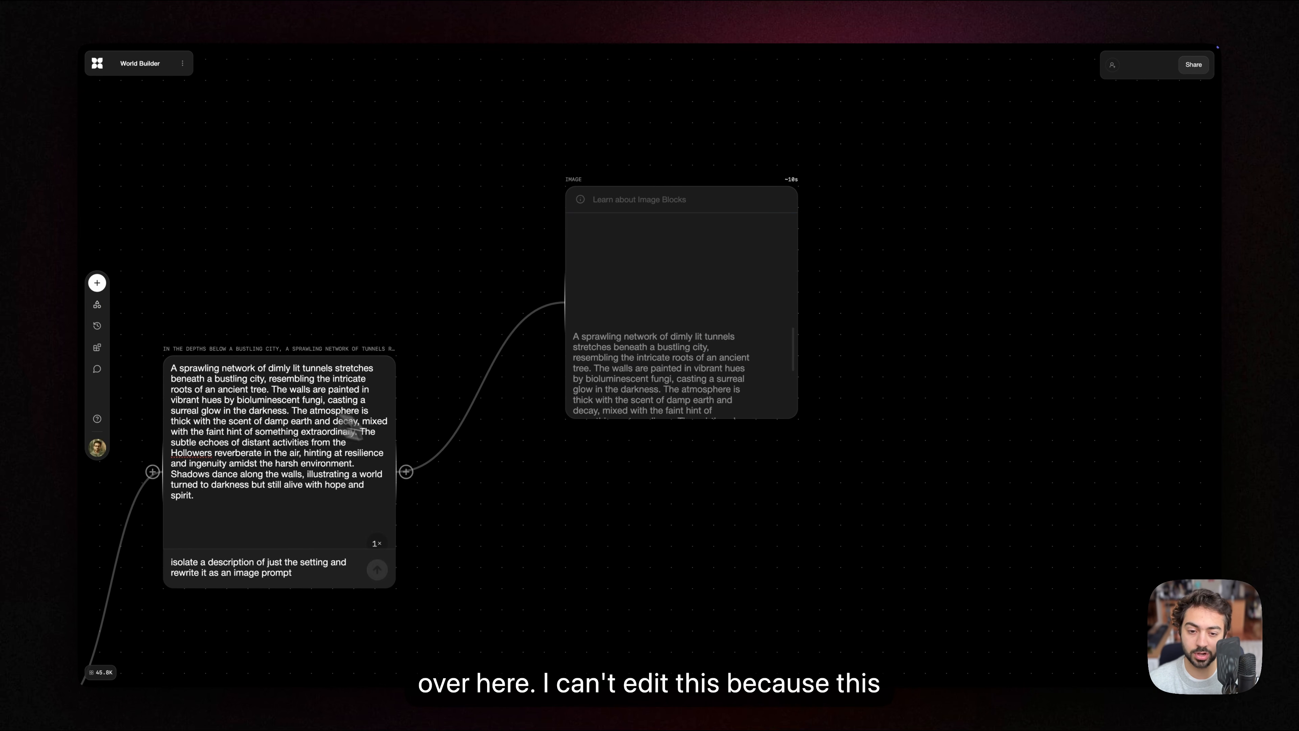
pyautogui.hscroll(1, 335, 417)
pyautogui.scroll(1, 335, 417)
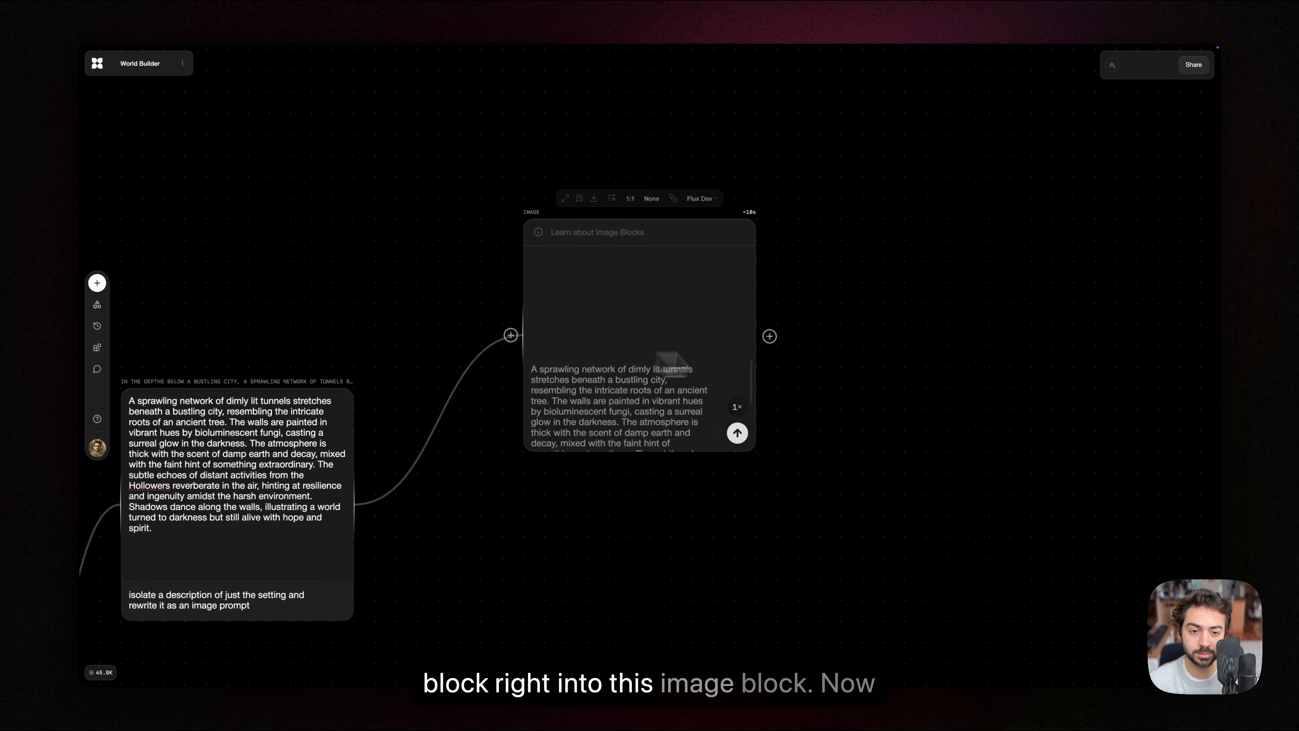
# Step: Set the image block's model to Luma Photon and its aspect ratio to 16:9
pyautogui.hscroll(2, 655, 366)
pyautogui.scroll(-1, 714, 257)
pyautogui.scroll(1, 721, 260)
pyautogui.moveTo(636, 271)
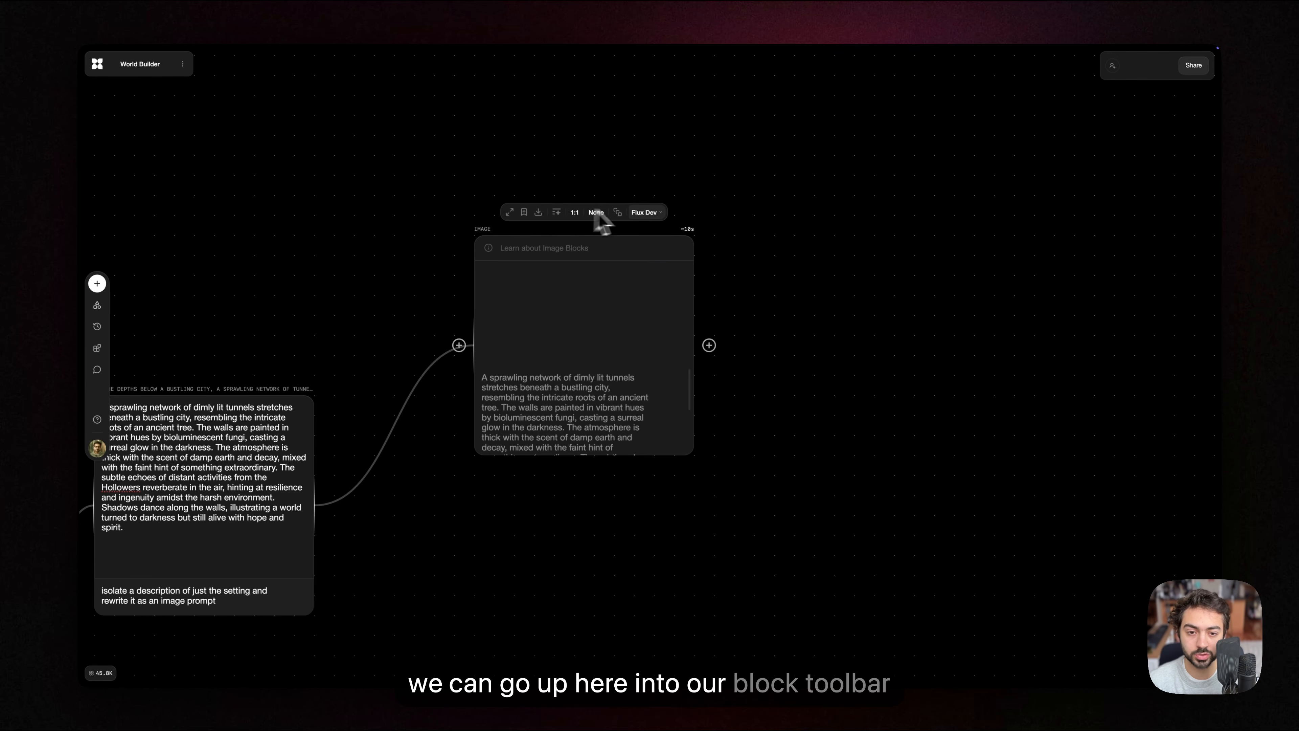
pyautogui.click(645, 213)
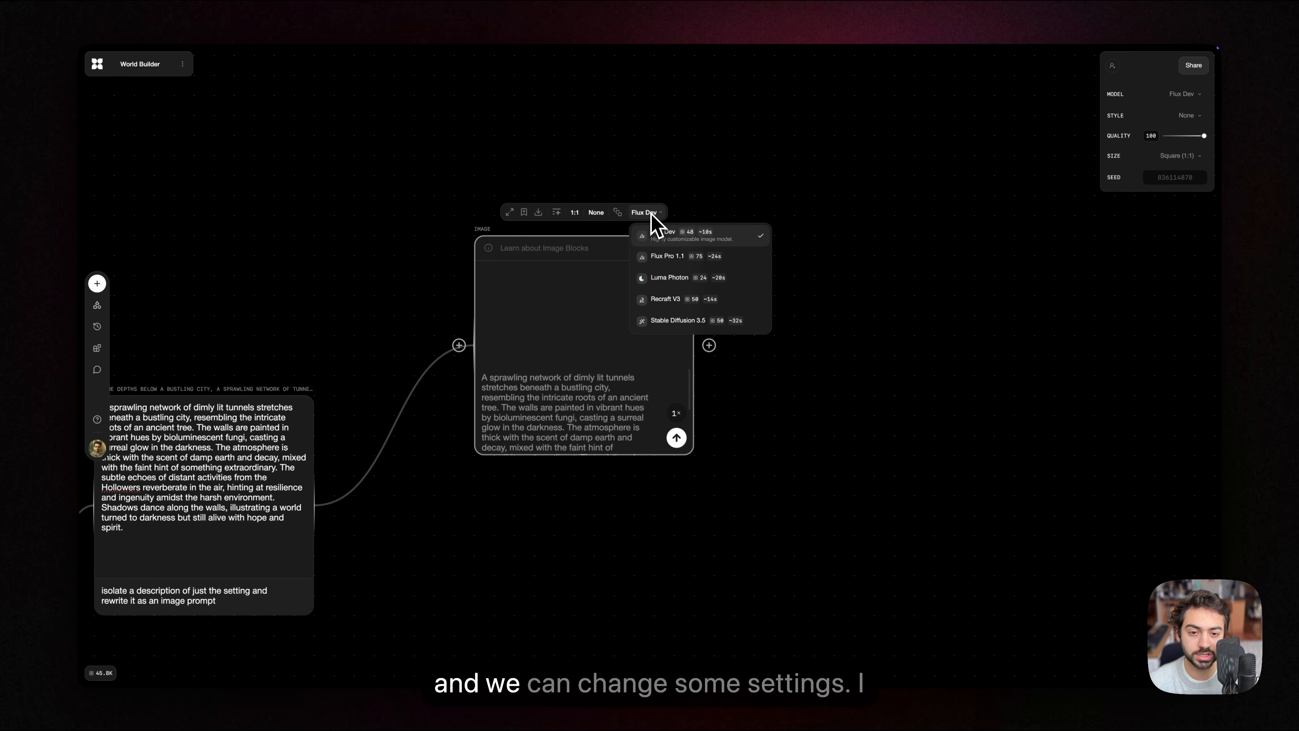
pyautogui.click(690, 286)
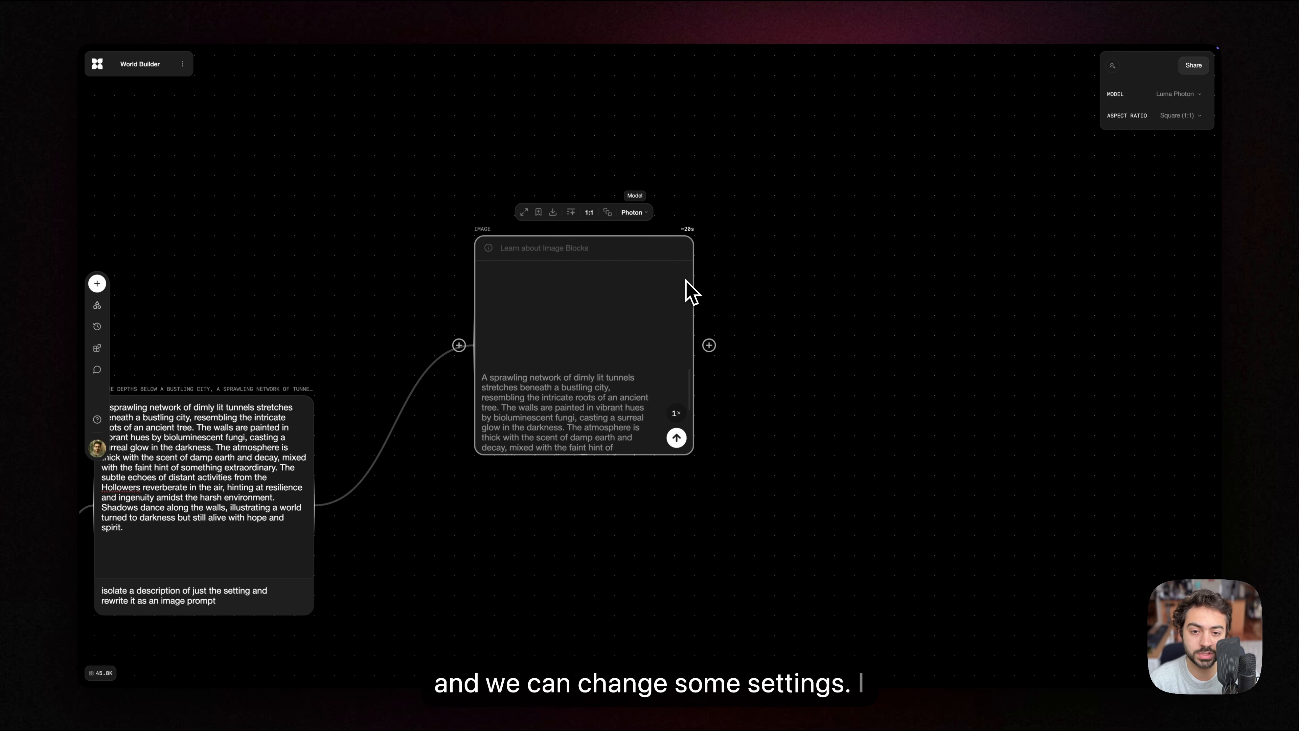
pyautogui.click(589, 212)
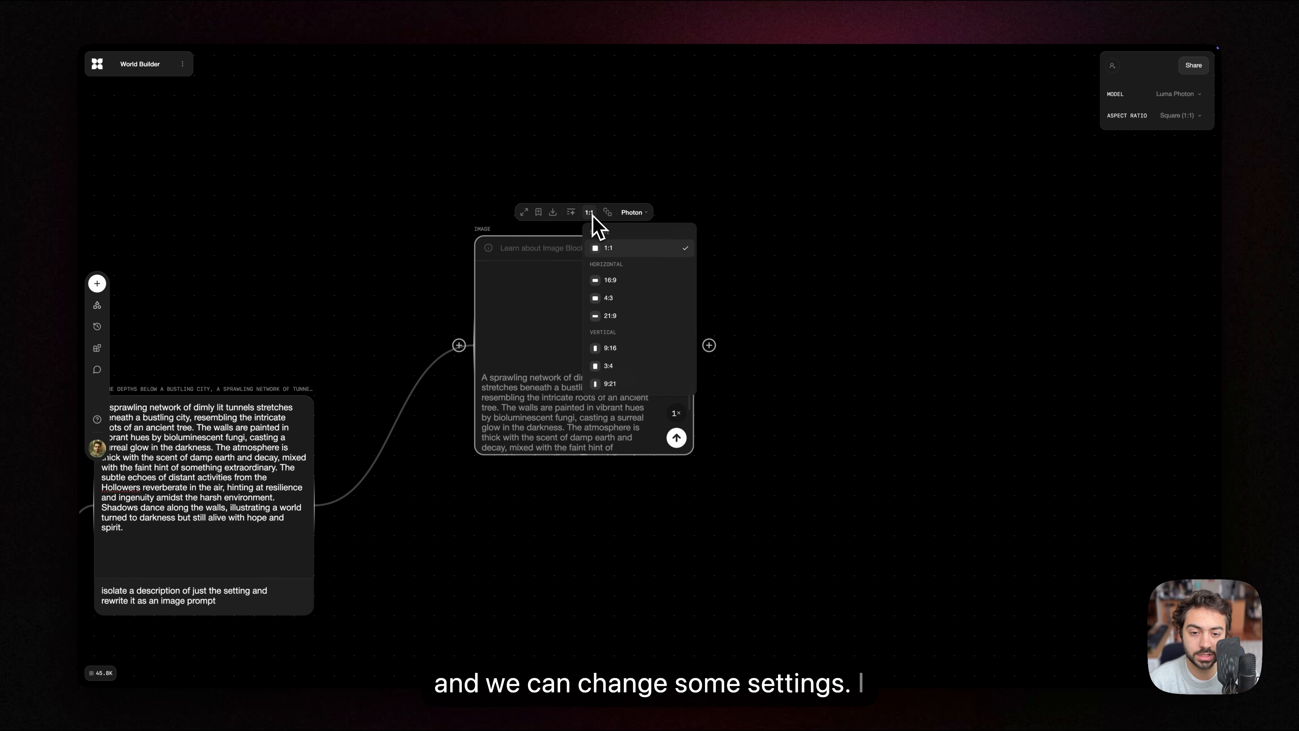
pyautogui.click(629, 281)
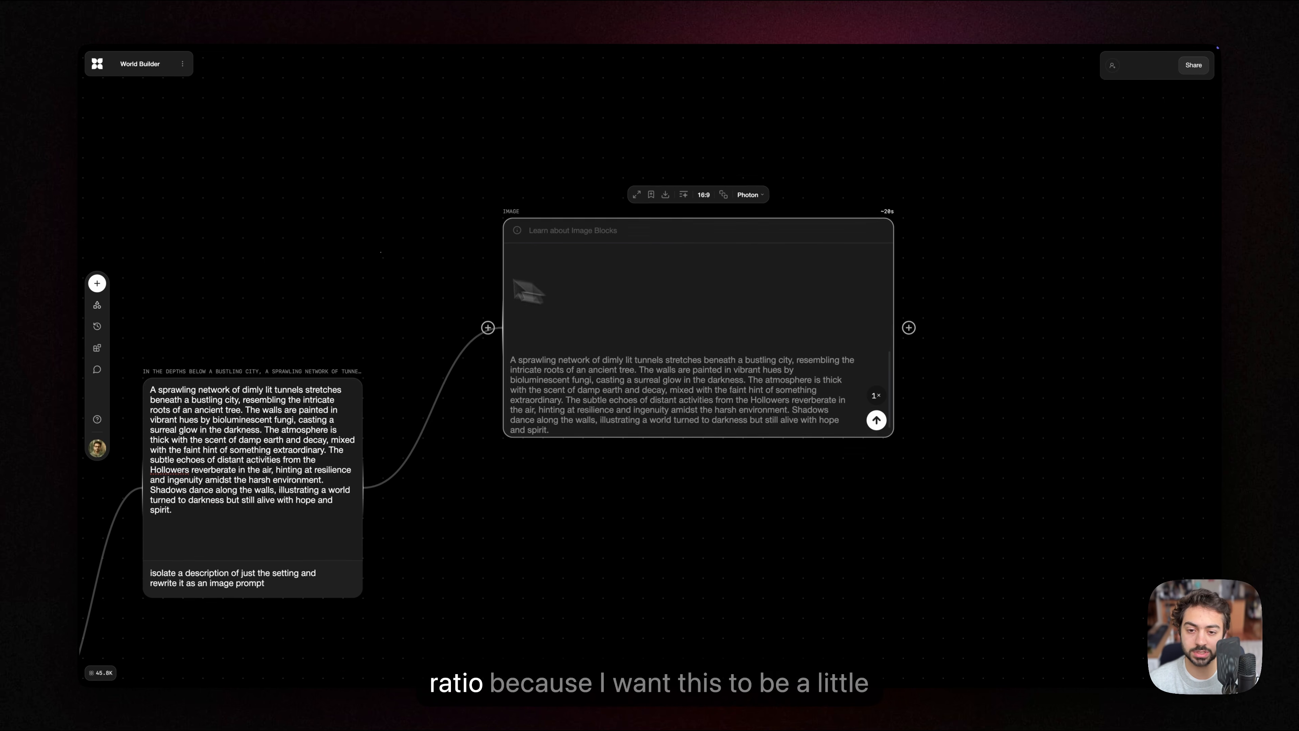
# Step: Set the image block to four generations and generate the setting images from the inherited prompt
pyautogui.click(385, 264)
pyautogui.hscroll(2, 385, 264)
pyautogui.scroll(-1, 385, 264)
pyautogui.hscroll(1, 631, 463)
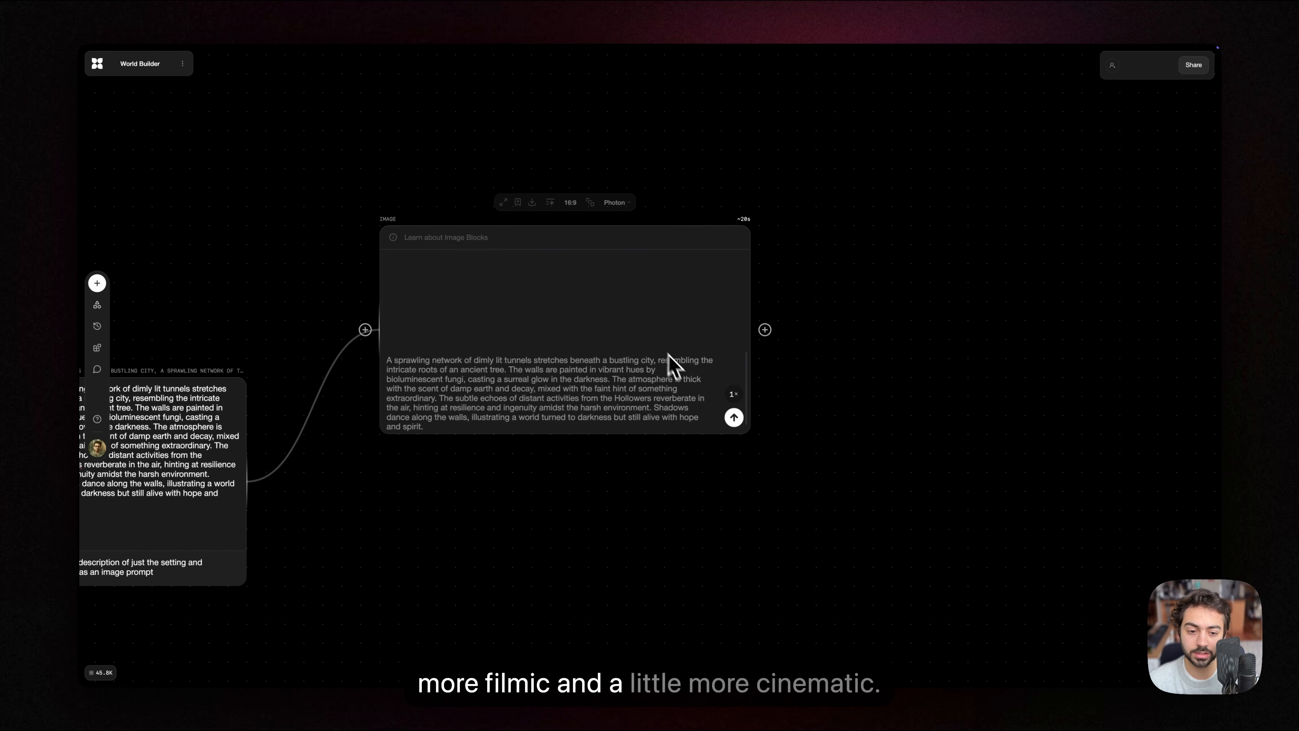
pyautogui.click(733, 397)
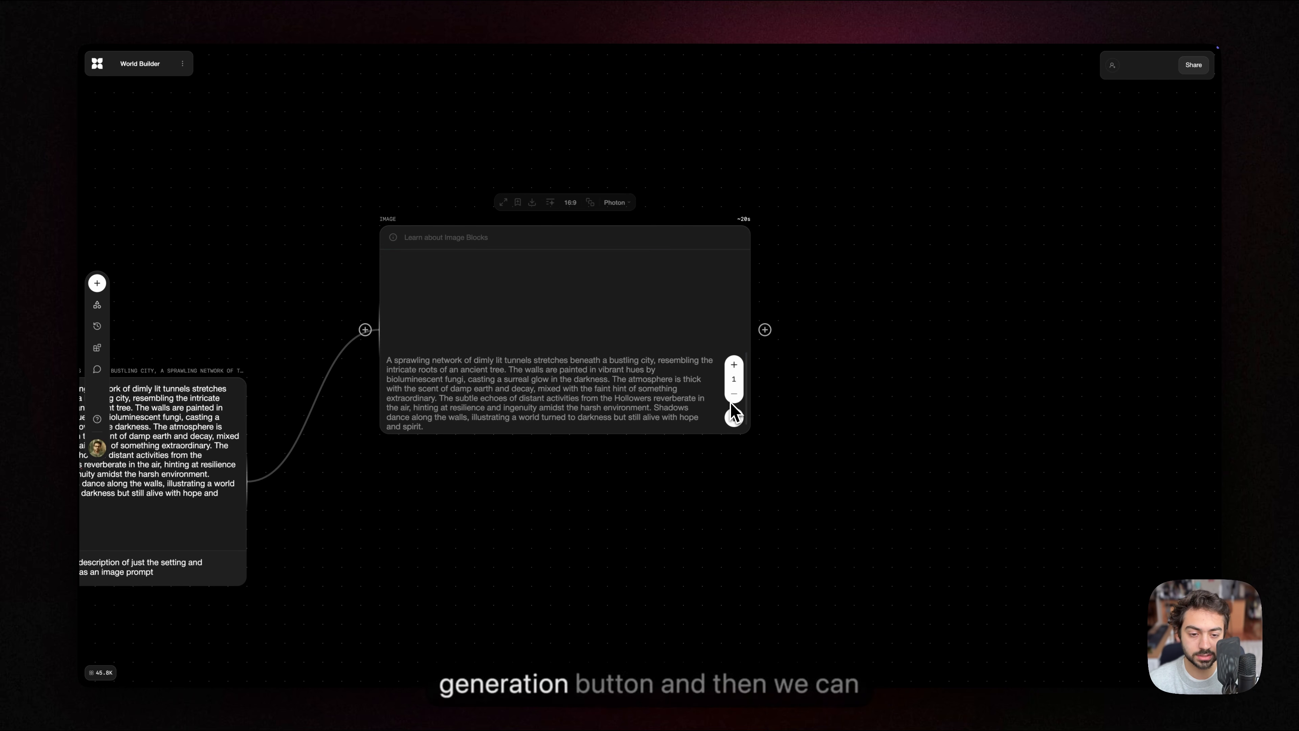
pyautogui.click(734, 369)
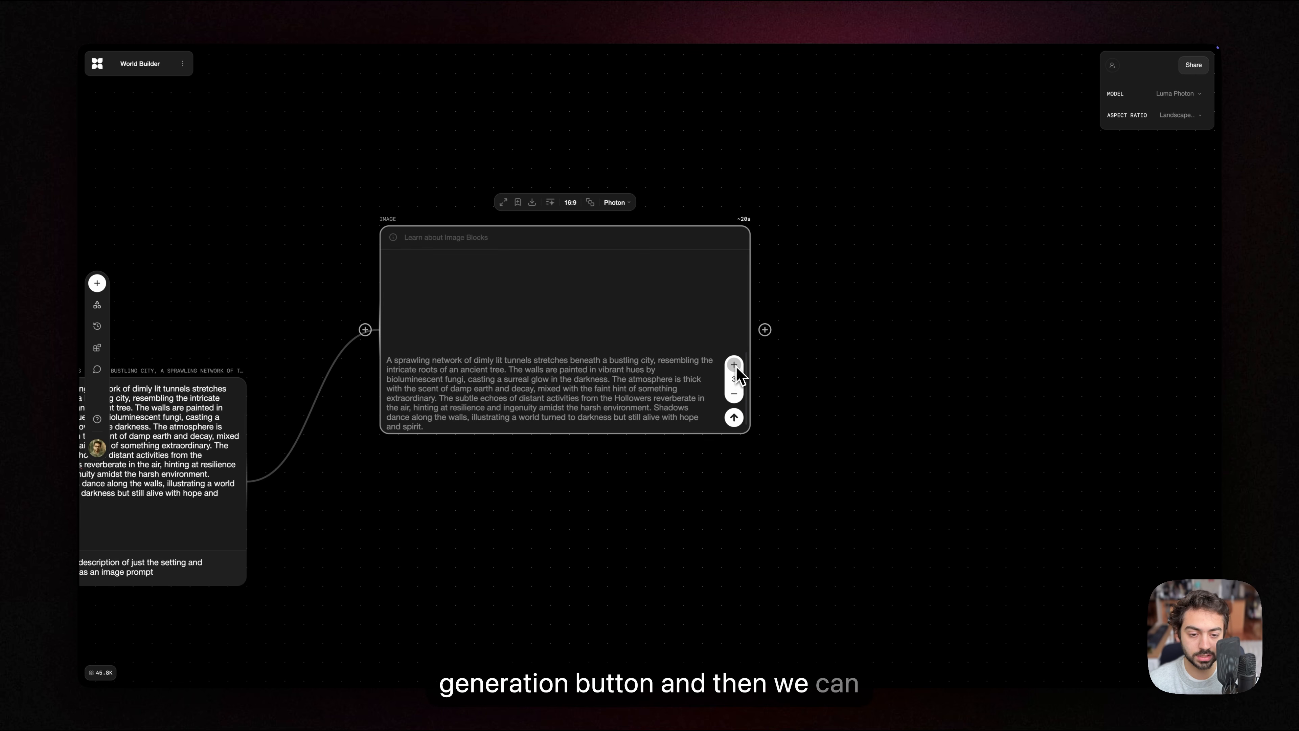
pyautogui.click(734, 368)
pyautogui.click(734, 368)
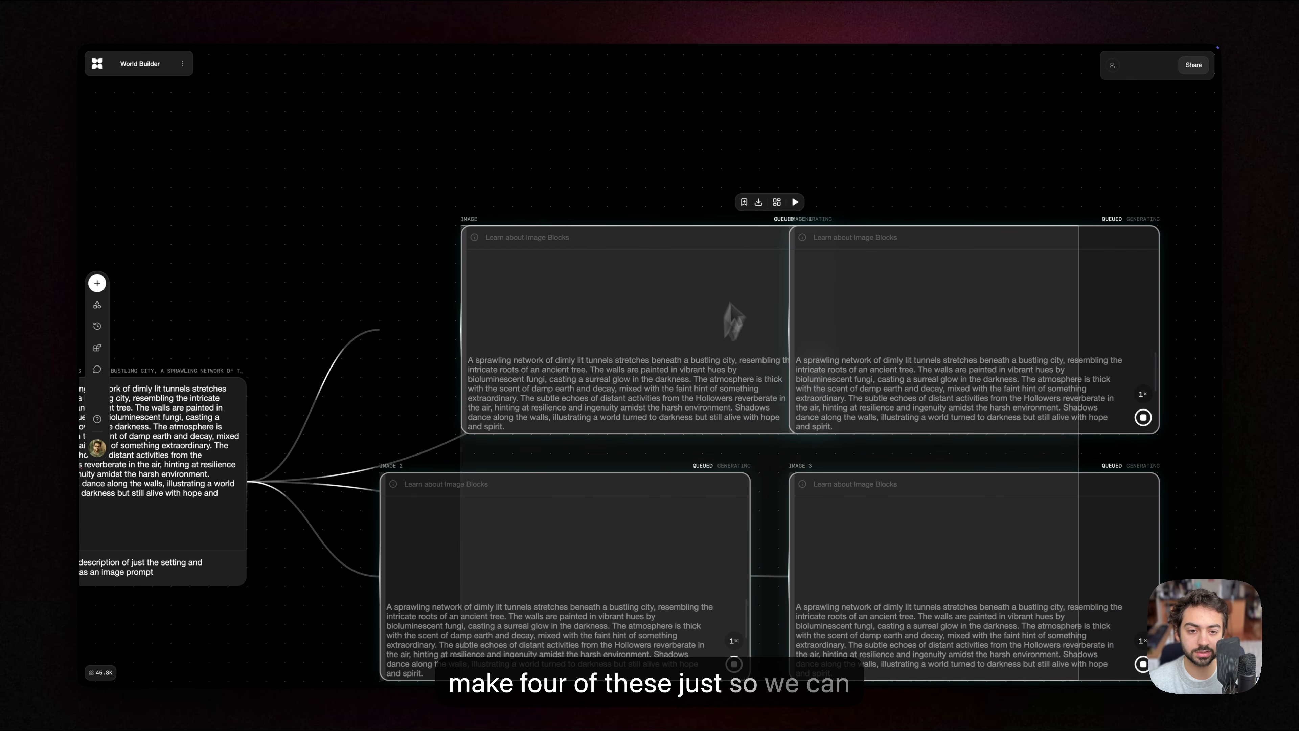
# Step: Look over the four connected image blocks on the canvas, and examine the underground society story block again
pyautogui.click(848, 186)
pyautogui.hscroll(1, 848, 185)
pyautogui.scroll(-5, 792, 193)
pyautogui.scroll(-3, 644, 464)
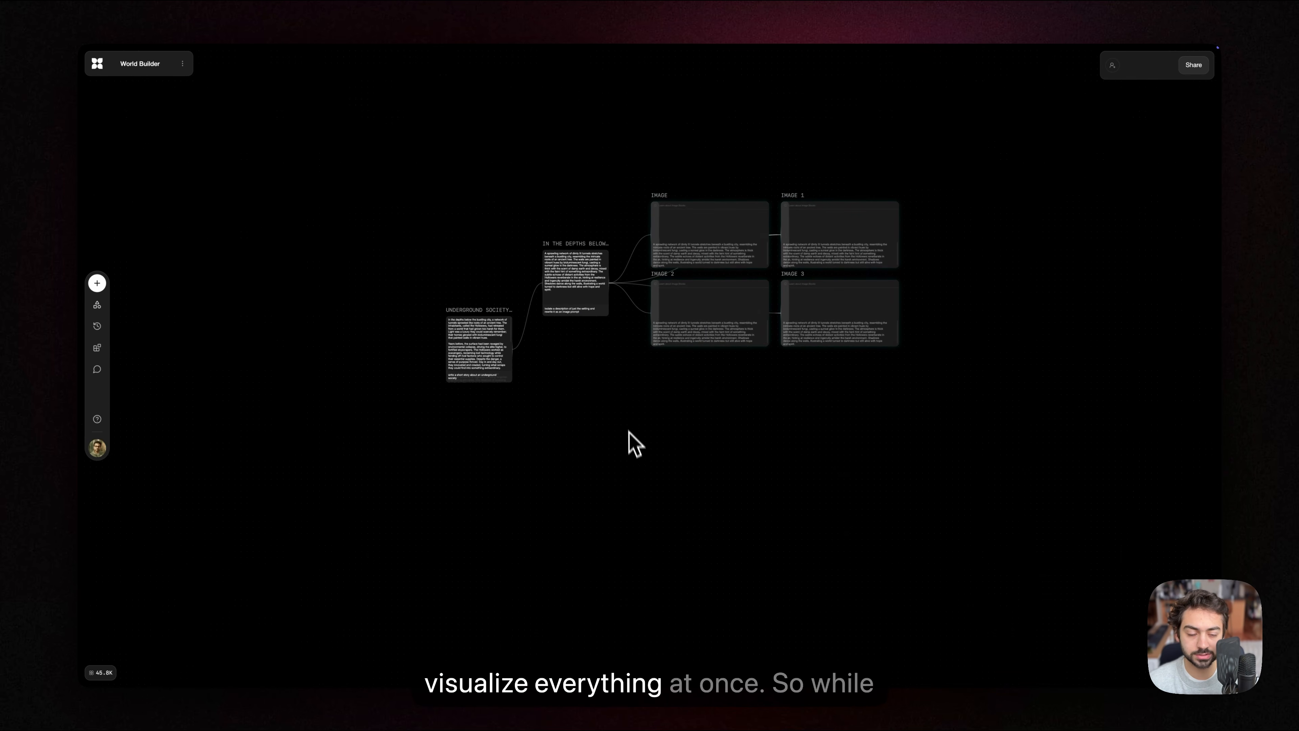
pyautogui.scroll(6, 623, 403)
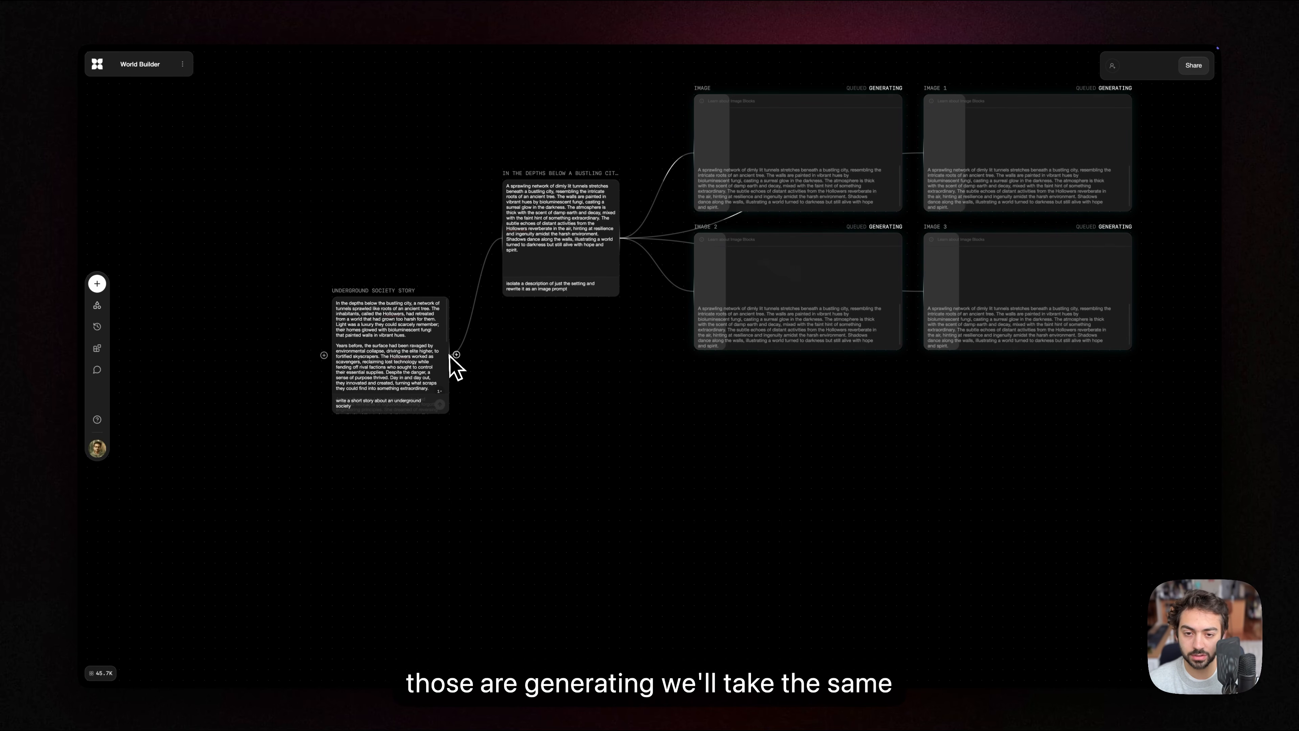
pyautogui.scroll(2, 537, 264)
pyautogui.scroll(-1, 532, 254)
pyautogui.hscroll(-1, 532, 253)
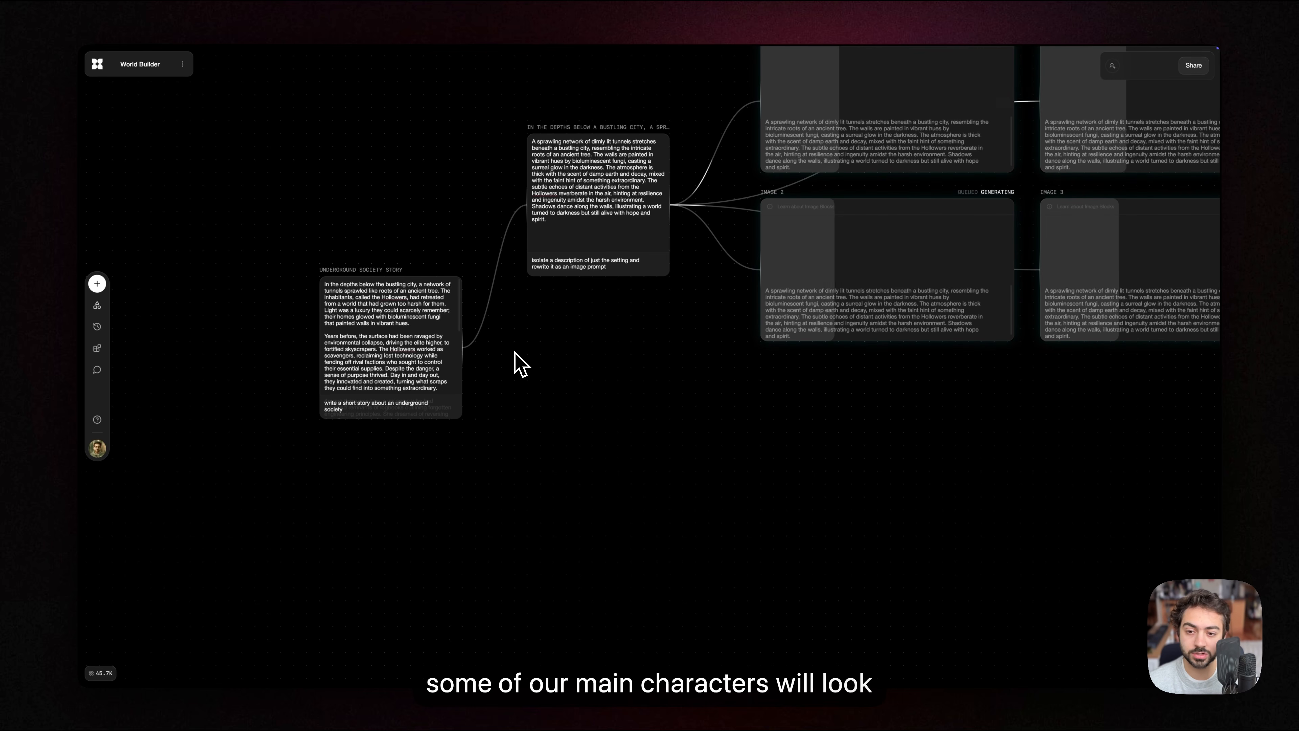
pyautogui.scroll(2, 521, 364)
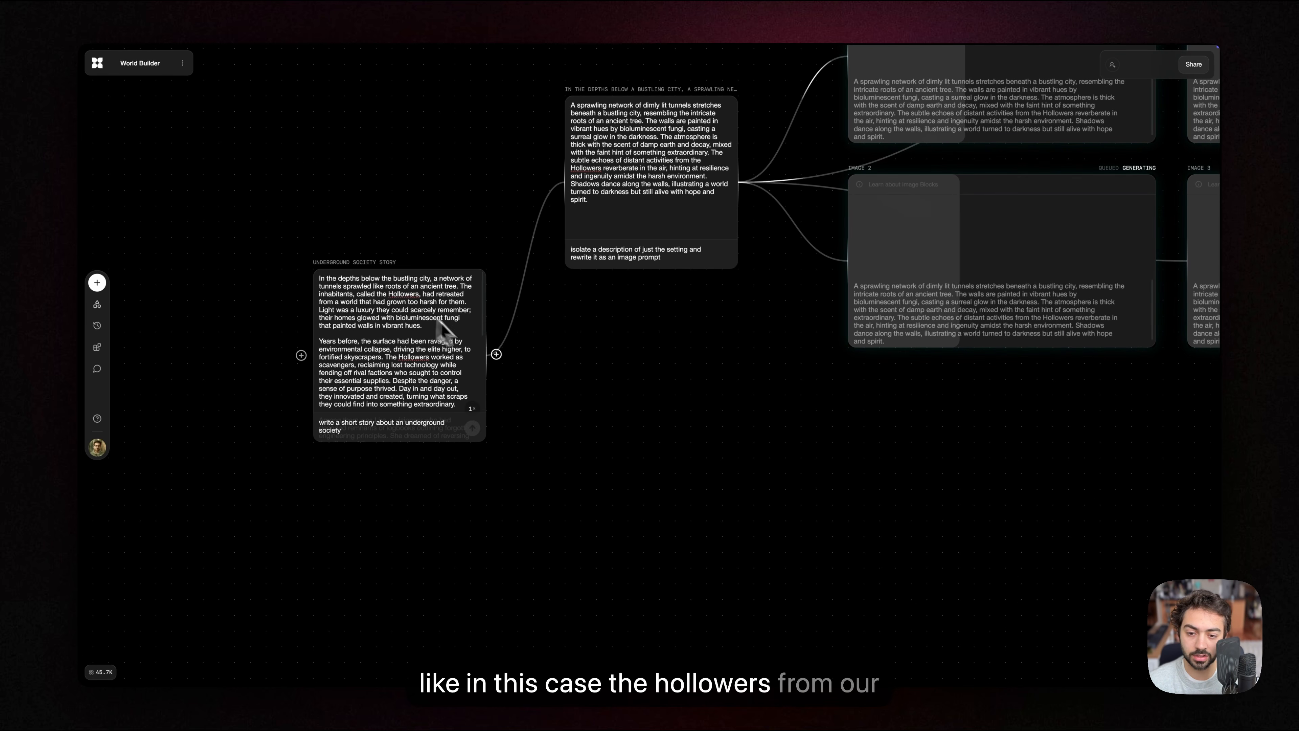
# Step: Branch a new text block from the story block and run "isolate a description of the main characters and rewrite as an image prompt"
pyautogui.moveTo(498, 355); pyautogui.dragTo(566, 473)
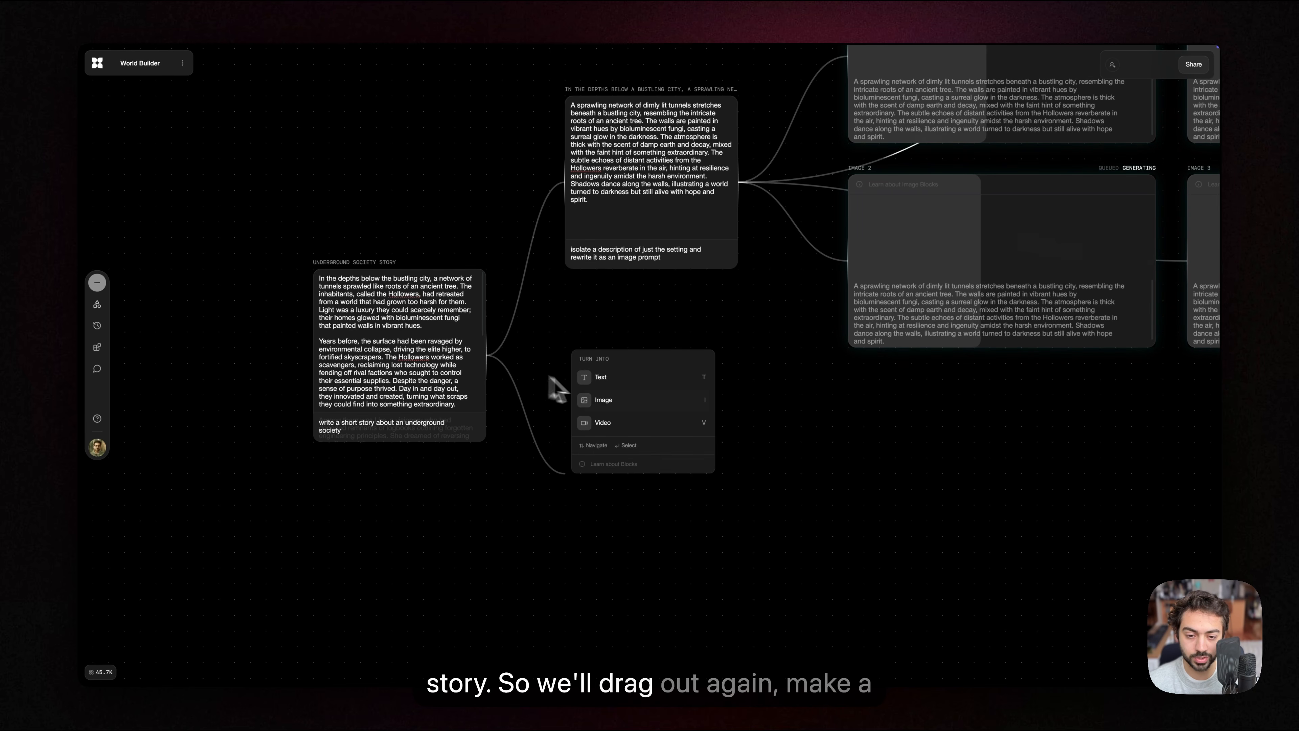
pyautogui.click(600, 378)
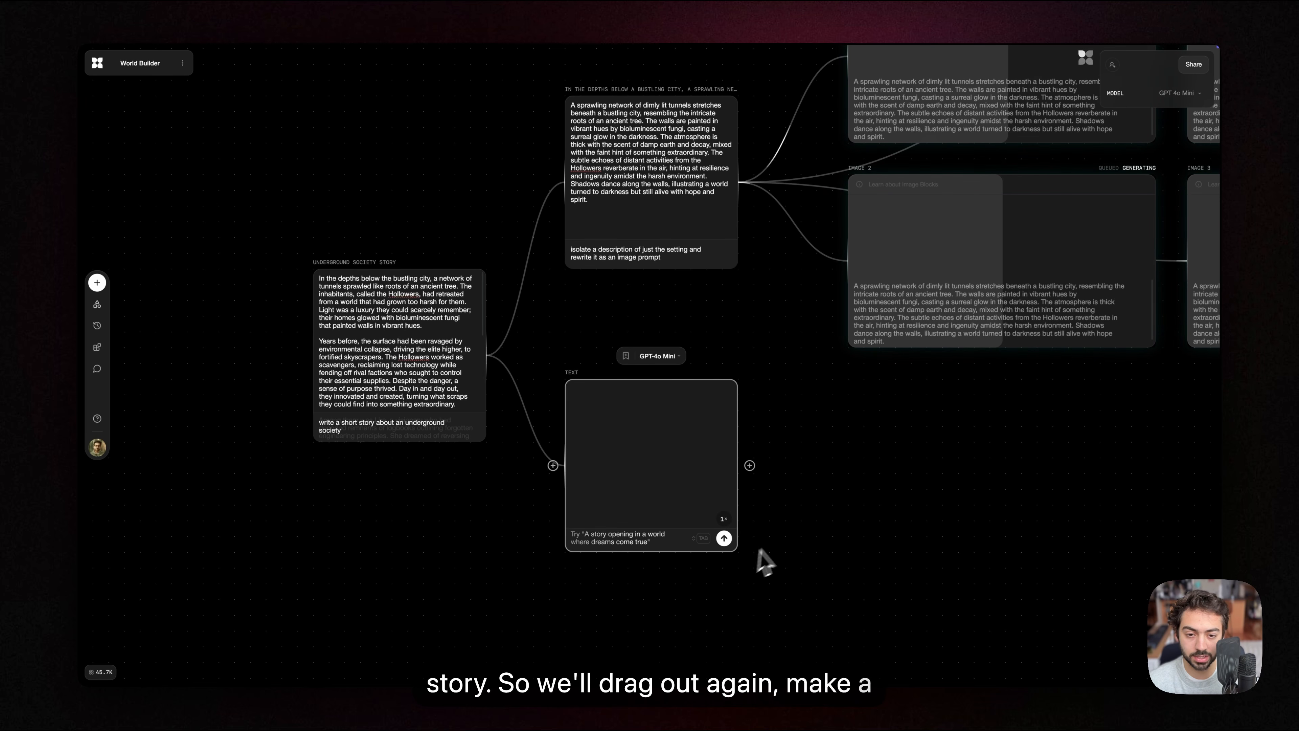
pyautogui.write('isola')
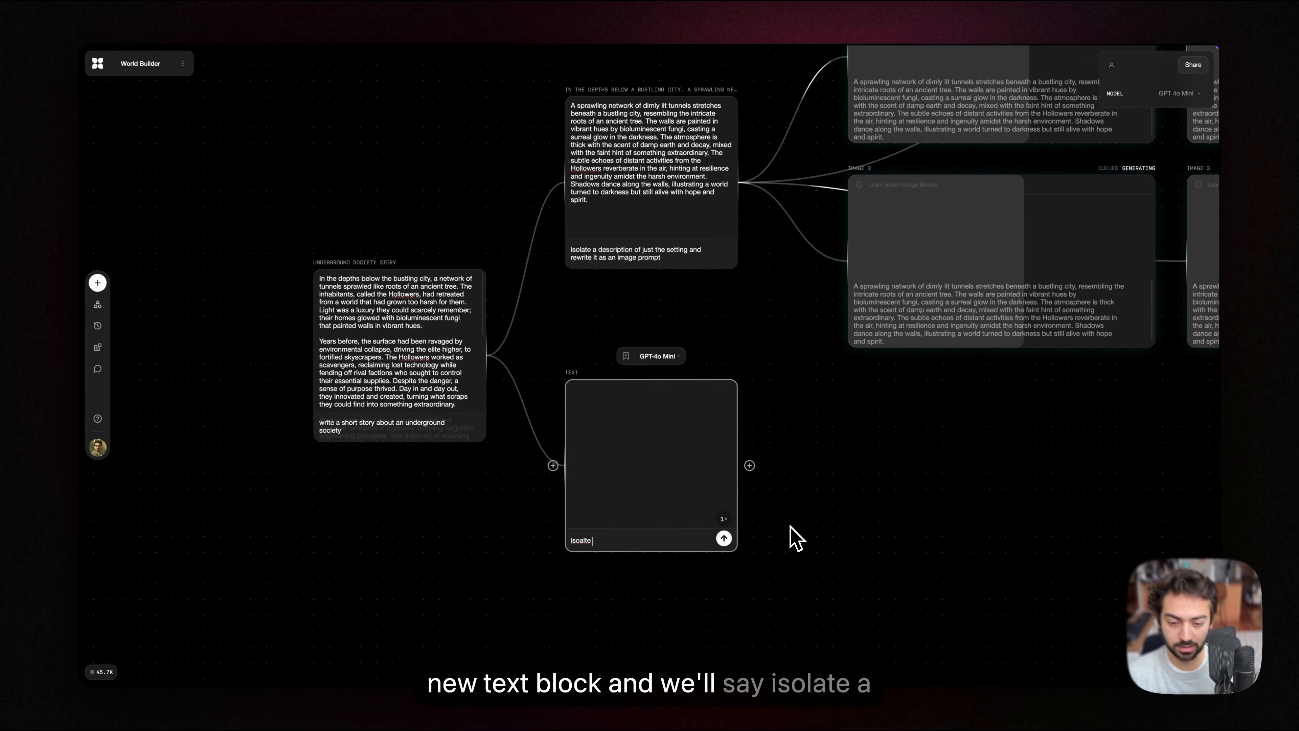
pyautogui.write('te a descr')
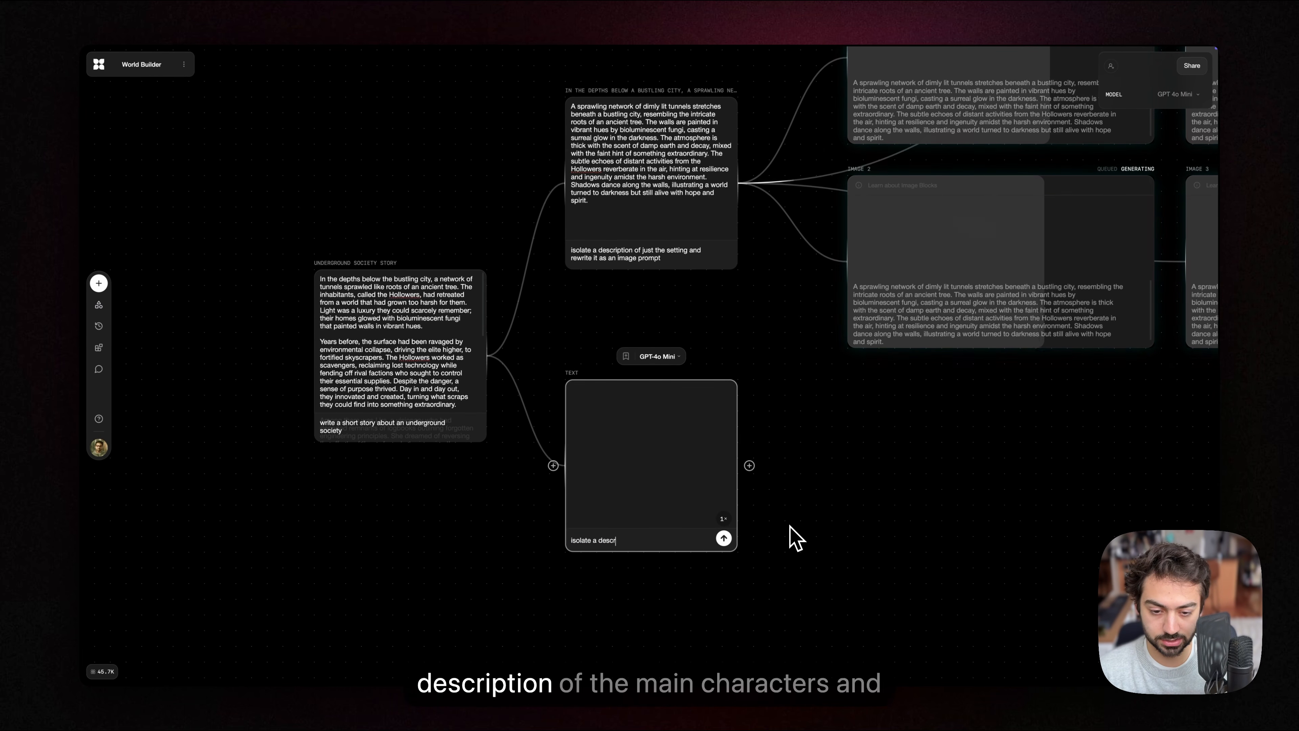
pyautogui.write('iption of the main c')
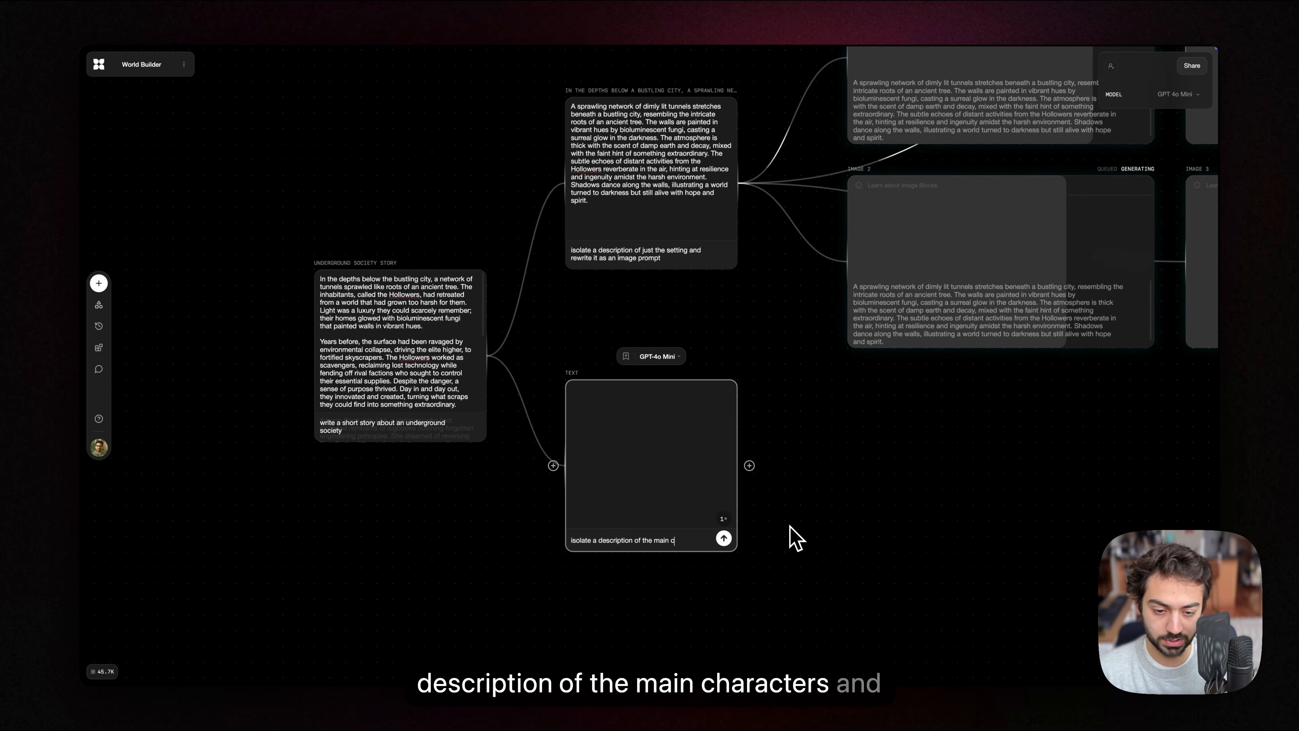
pyautogui.write('haracters and rte')
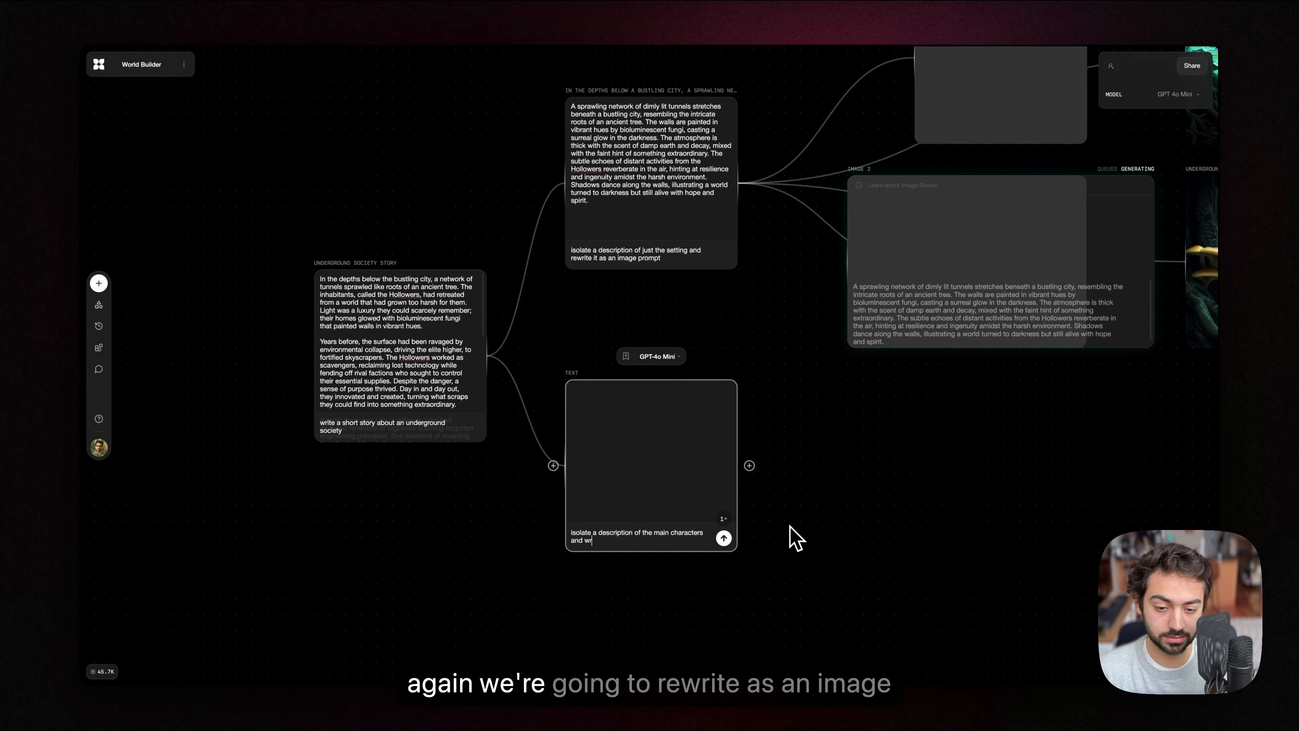
pyautogui.press('BackSpace')
pyautogui.press('BackSpace')
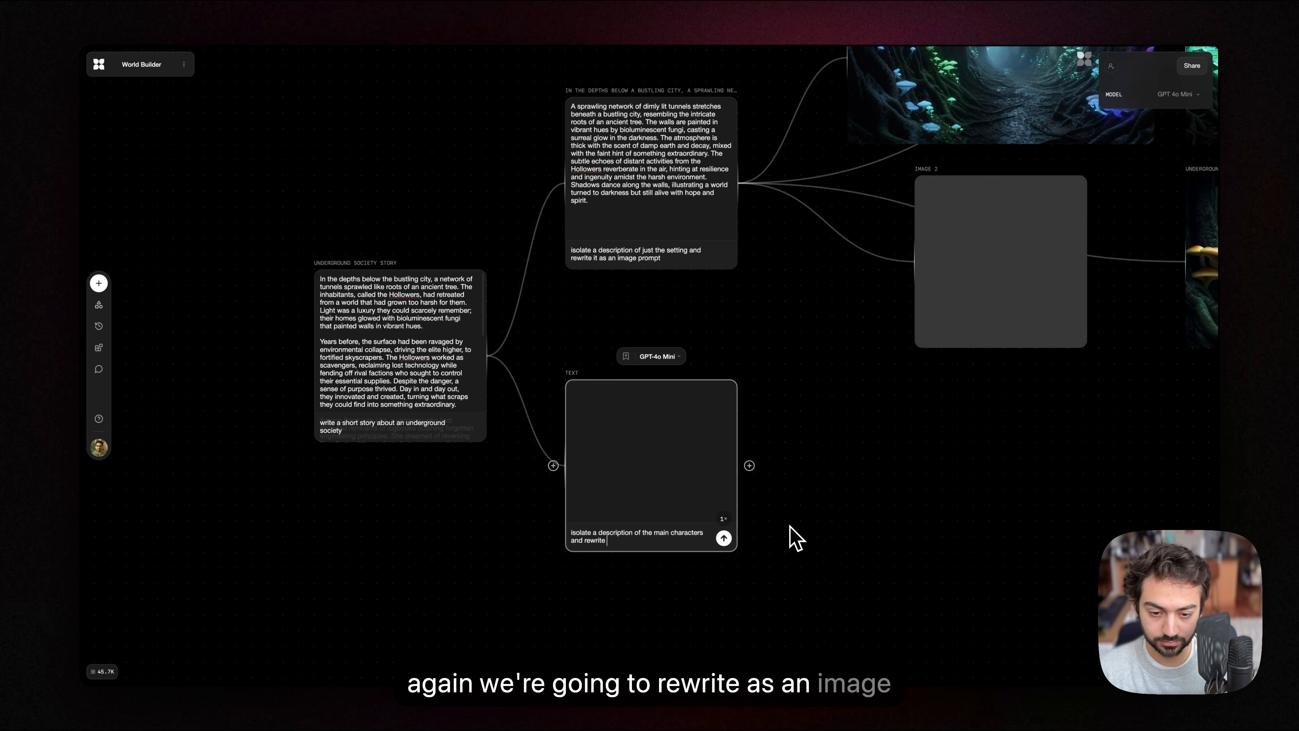
pyautogui.write('ewrite as an i')
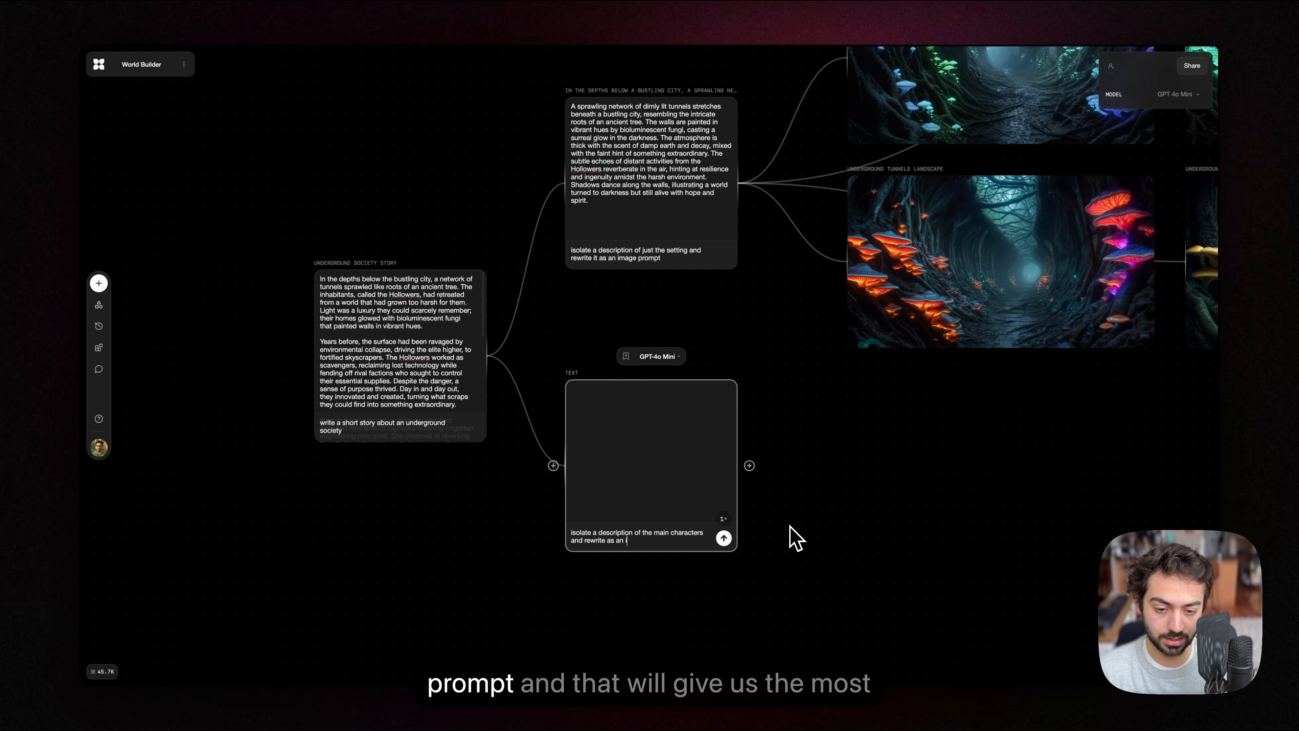
pyautogui.press('Return')
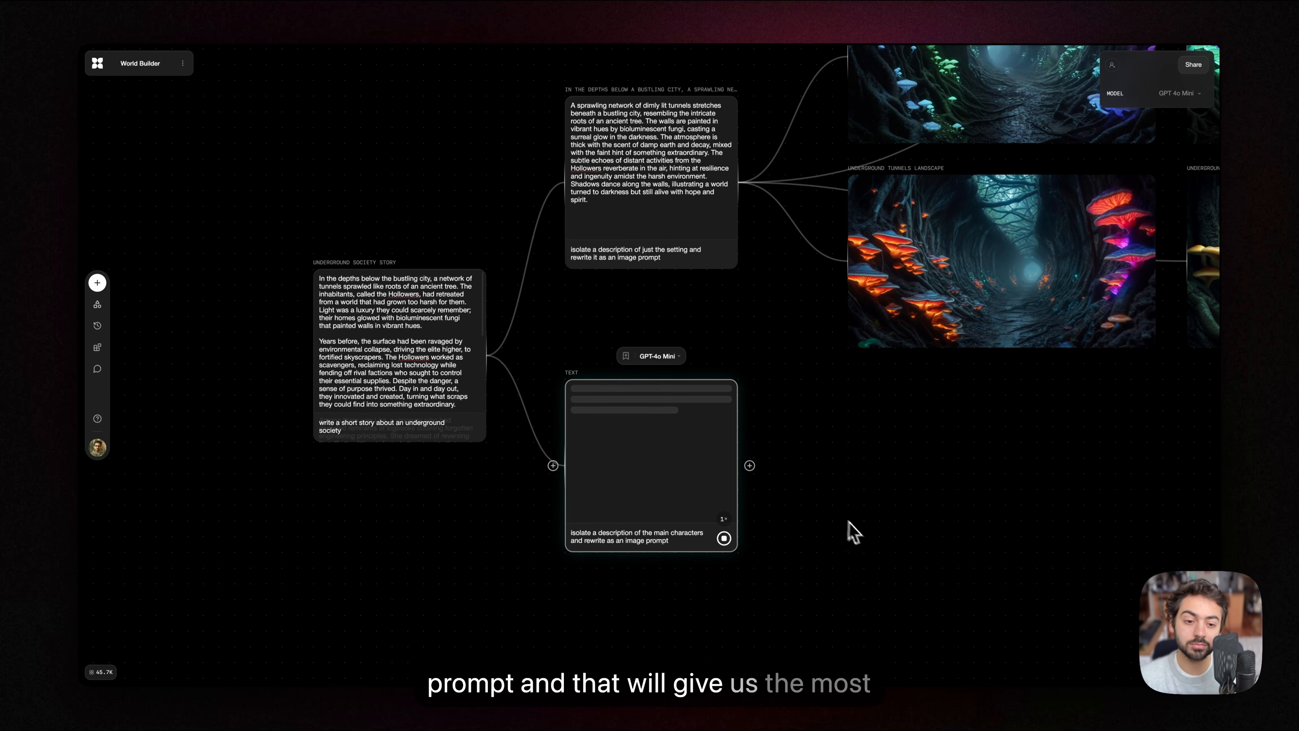
# Step: Move the main characters text block lower on the canvas and connect a new image block to its output
pyautogui.moveTo(845, 521); pyautogui.dragTo(699, 489)
pyautogui.moveTo(551, 417); pyautogui.dragTo(543, 477)
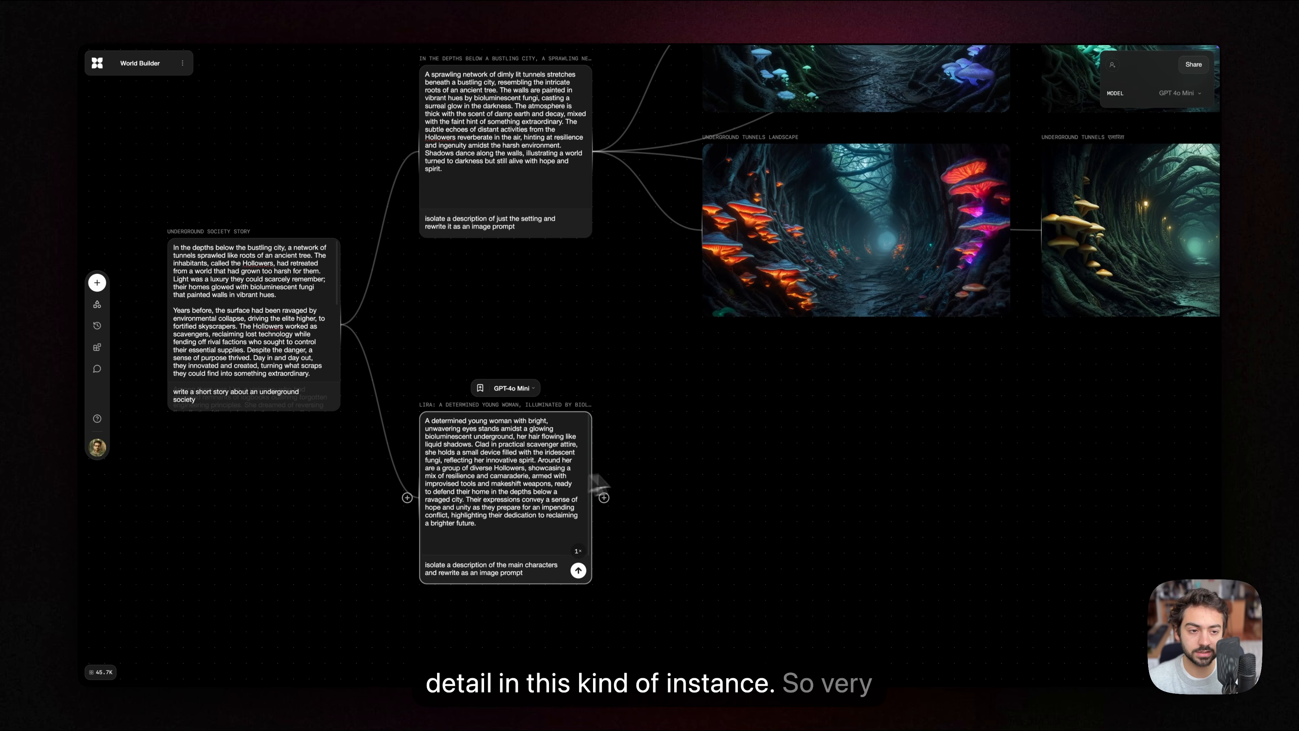
pyautogui.moveTo(668, 496); pyautogui.dragTo(600, 425)
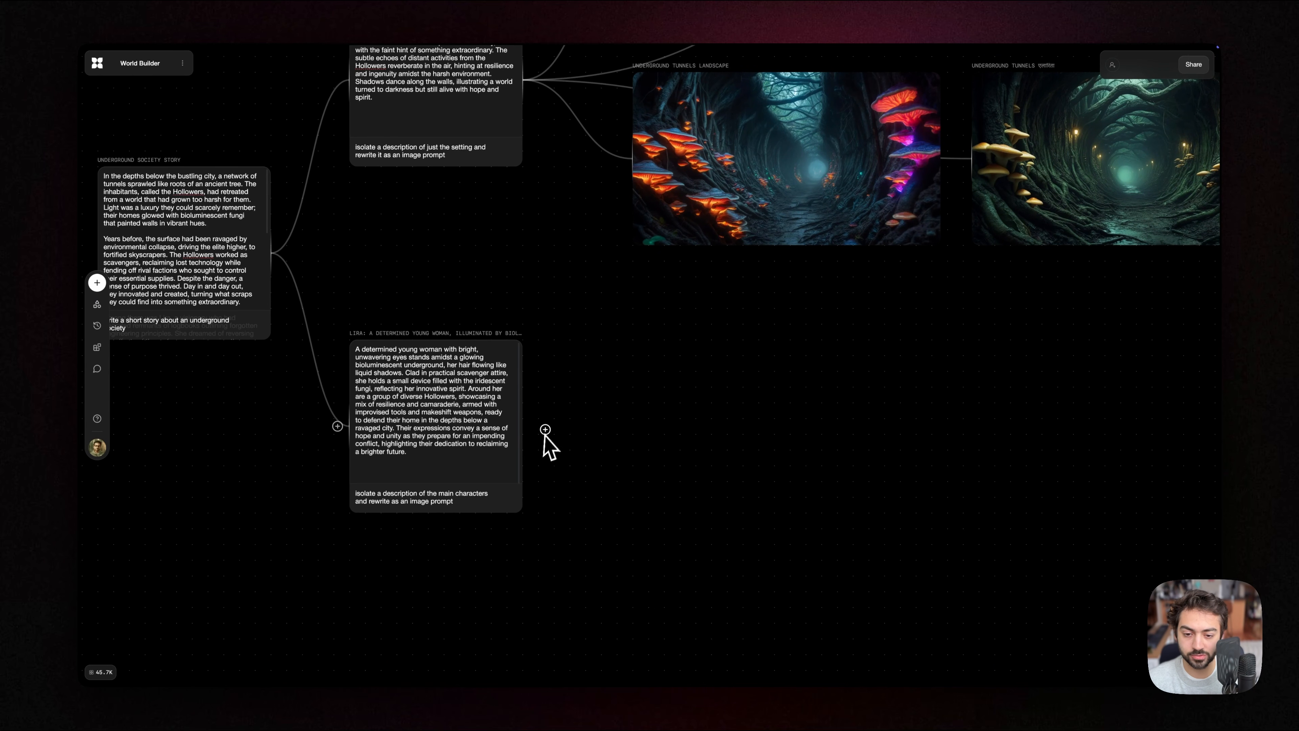
pyautogui.moveTo(545, 430); pyautogui.dragTo(632, 430)
pyautogui.click(663, 352)
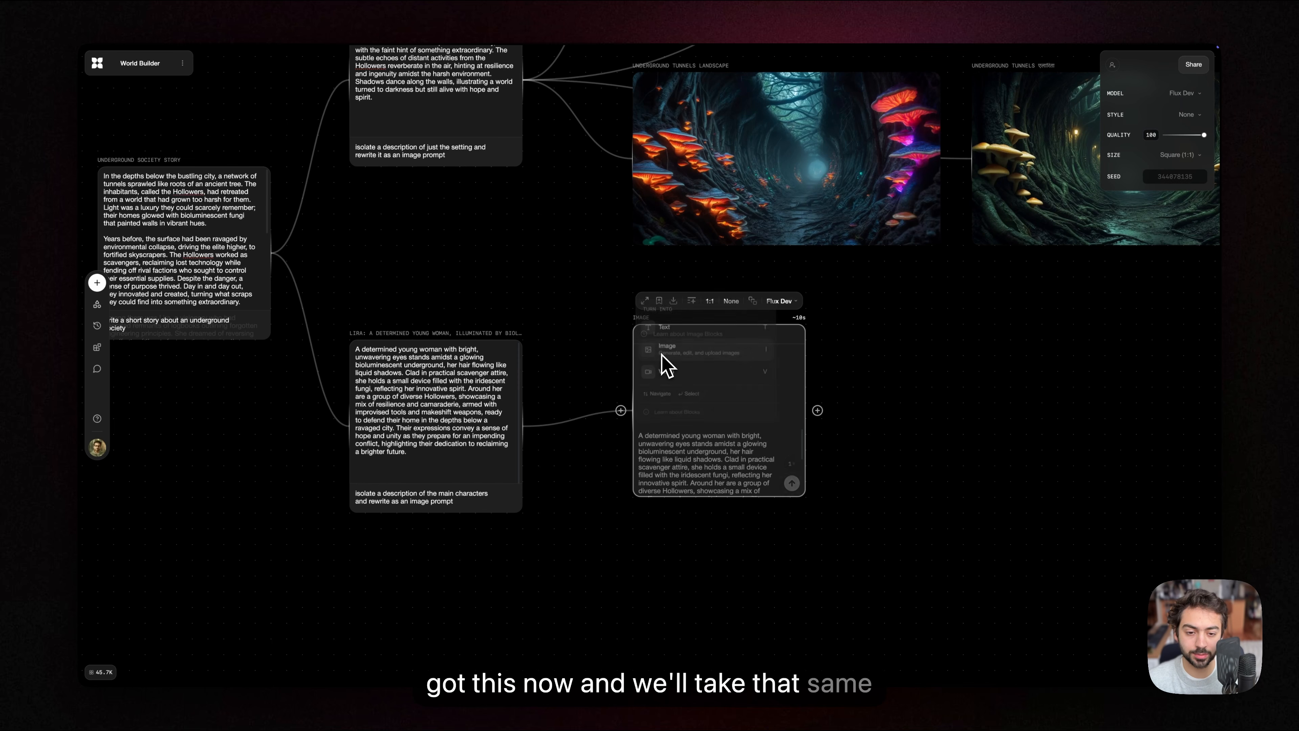
# Step: Generate four variations of the main character image with the Luma Photon model in 3:4 portrait ratio
pyautogui.click(782, 316)
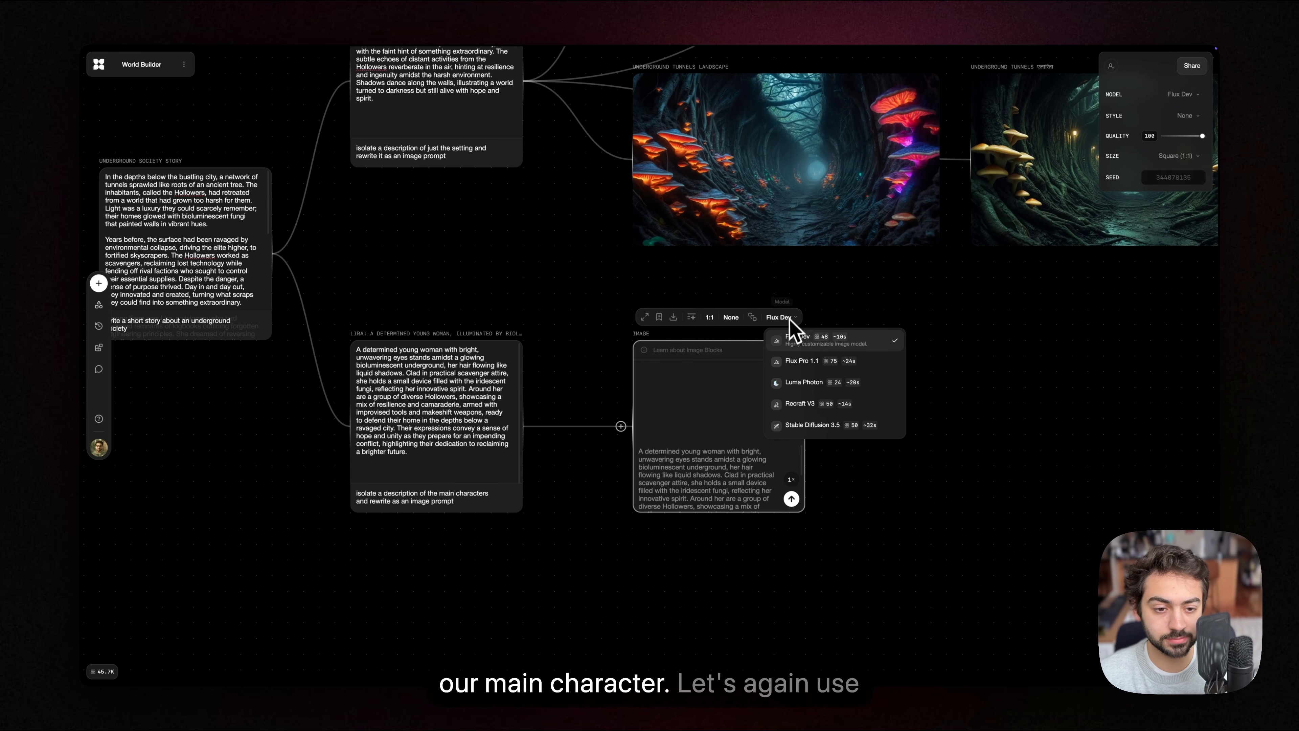
pyautogui.click(803, 381)
pyautogui.click(726, 319)
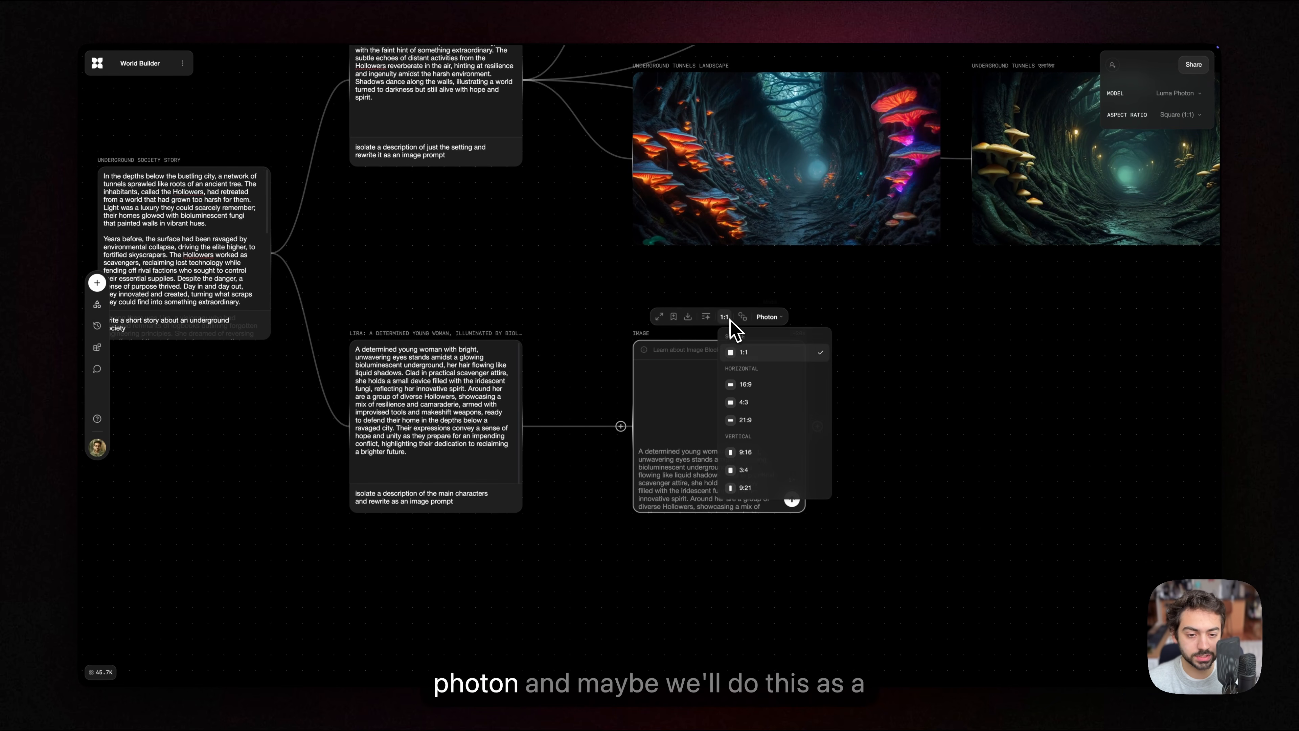
pyautogui.click(752, 472)
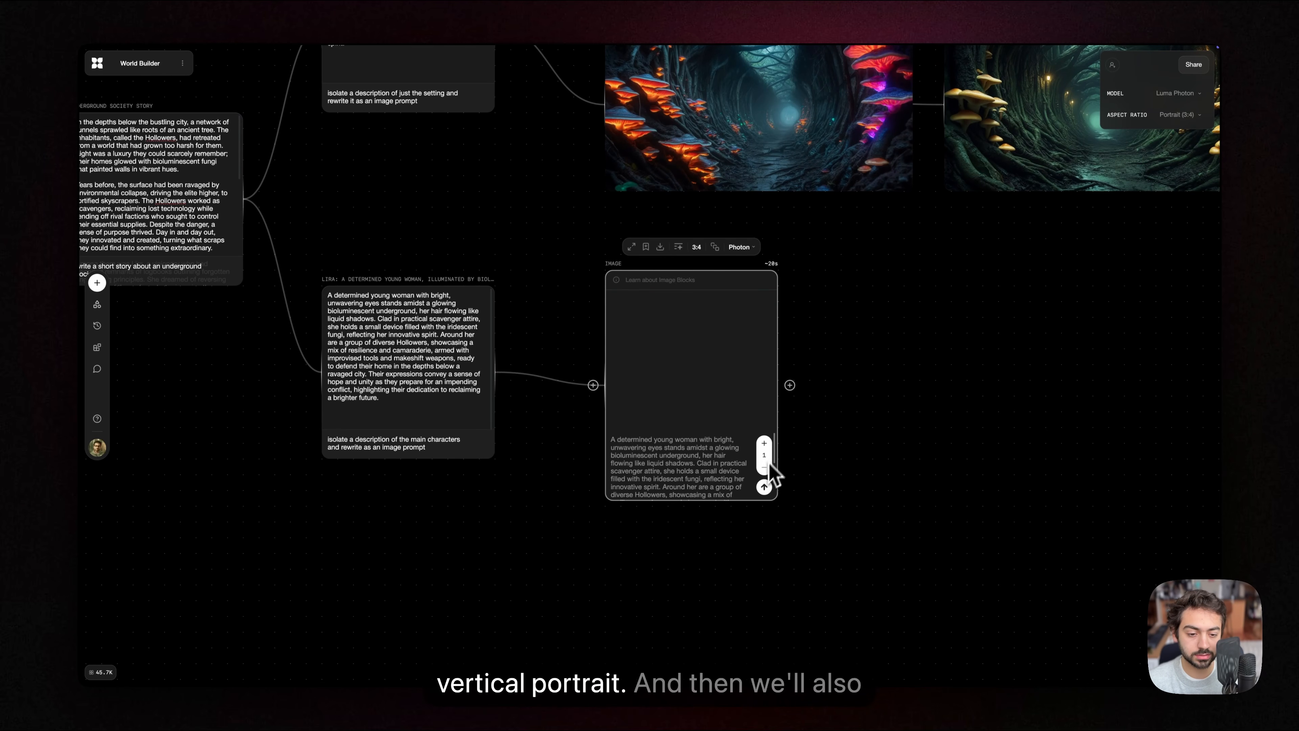
pyautogui.click(764, 487)
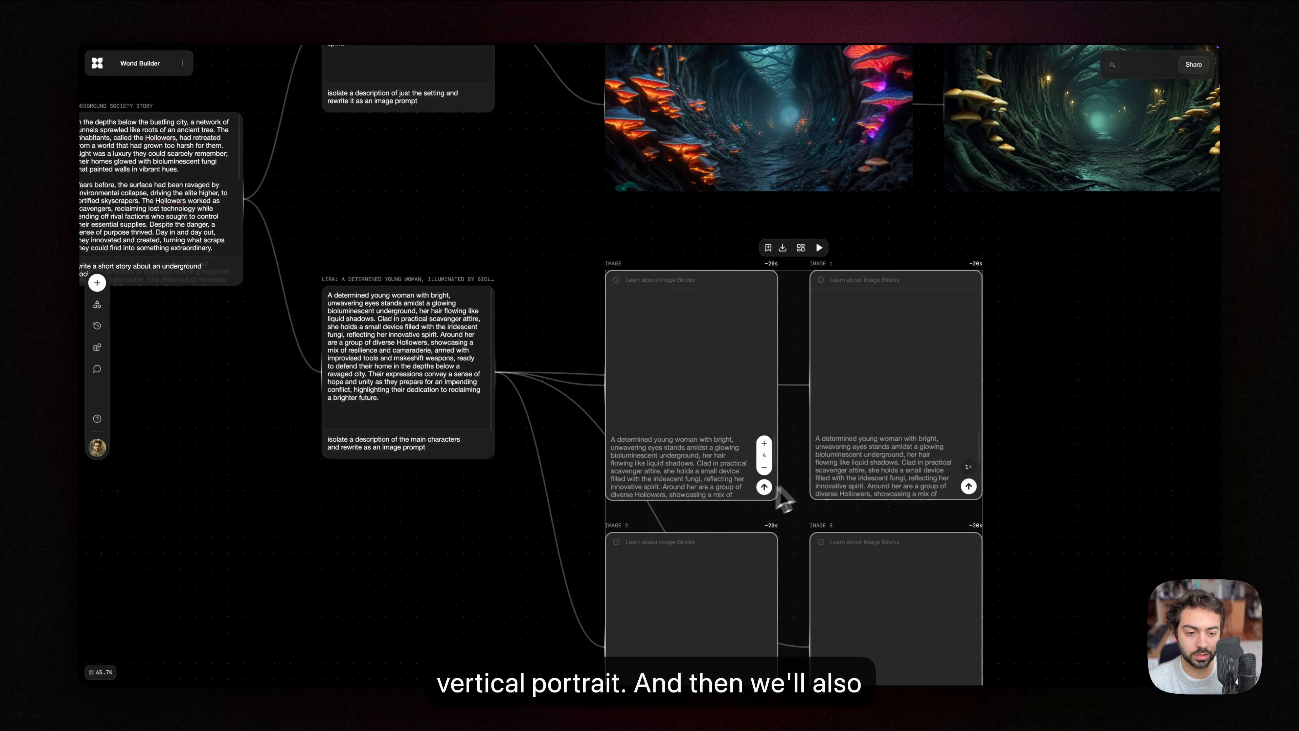
# Step: Move the main characters text block further down so it sits beside the middle of its four image blocks
pyautogui.scroll(-3, 492, 470)
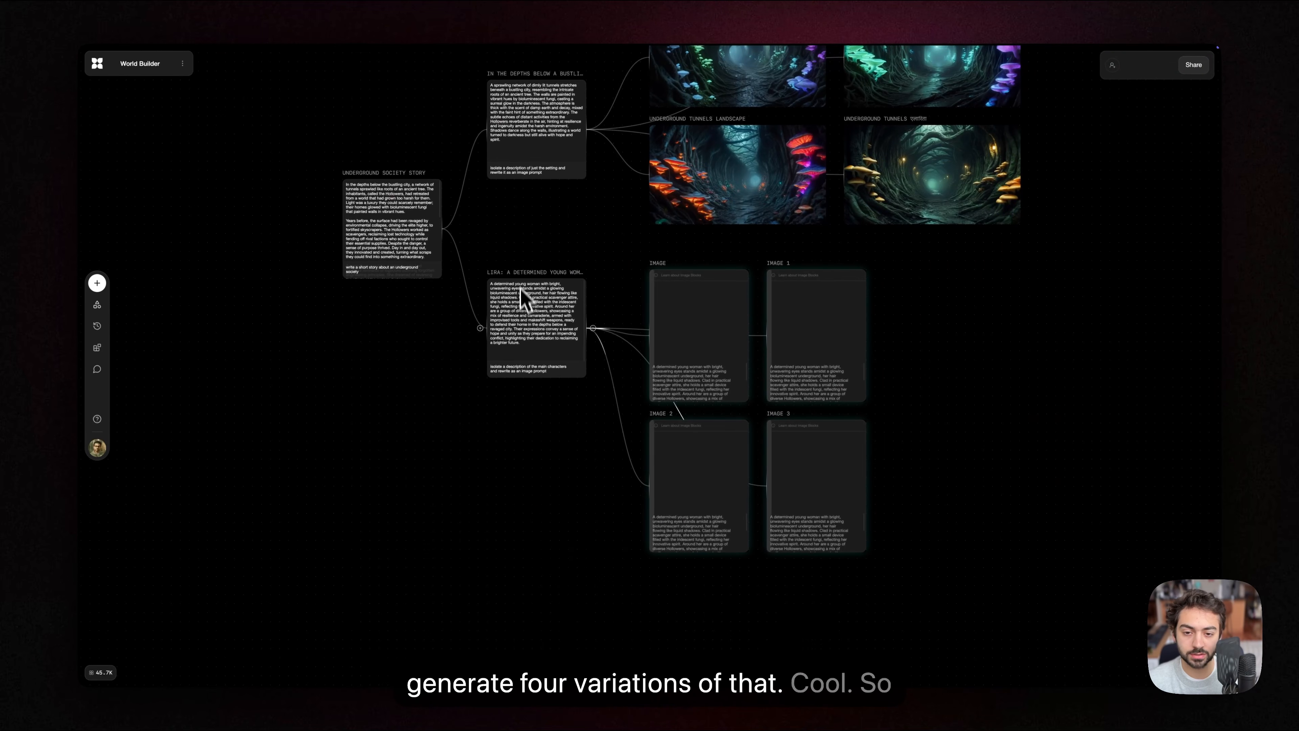
pyautogui.moveTo(506, 271); pyautogui.dragTo(515, 352)
pyautogui.moveTo(514, 243); pyautogui.dragTo(464, 367)
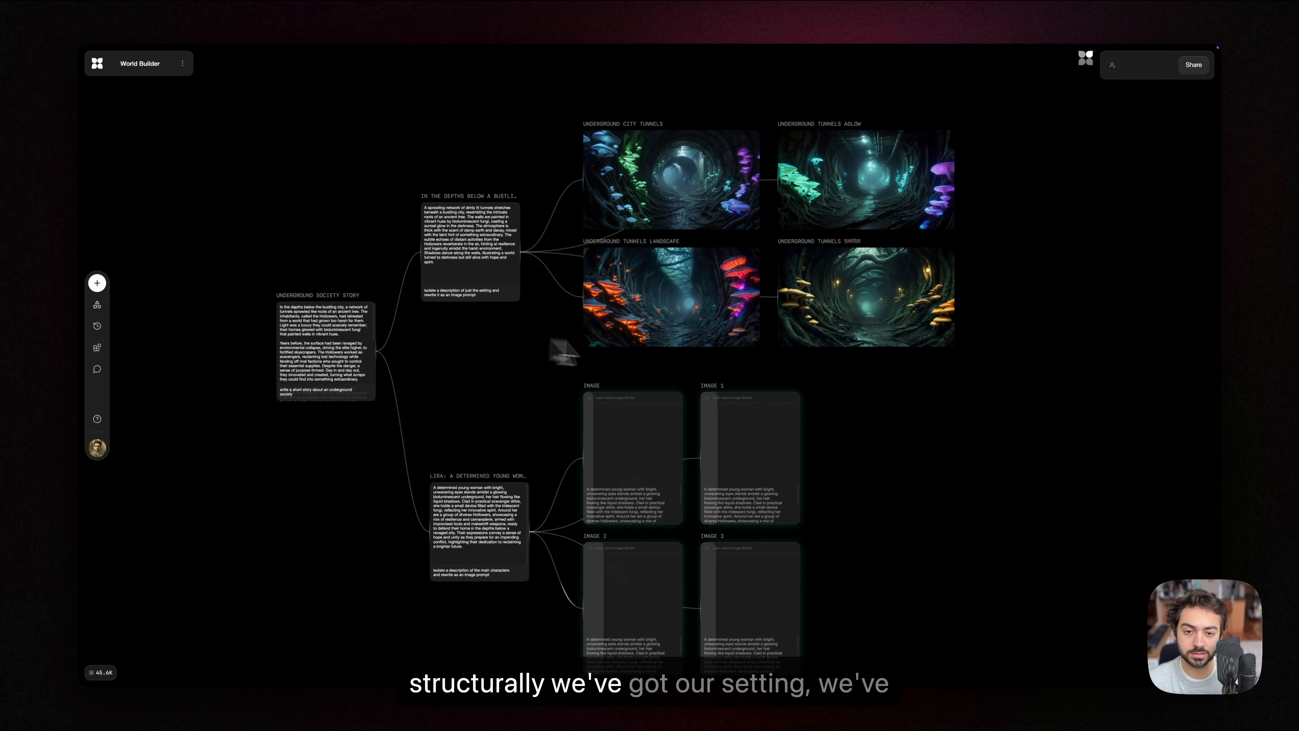
# Step: Branch a third text block from the underground society story block and place it below the main characters branch
pyautogui.scroll(-5, 844, 348)
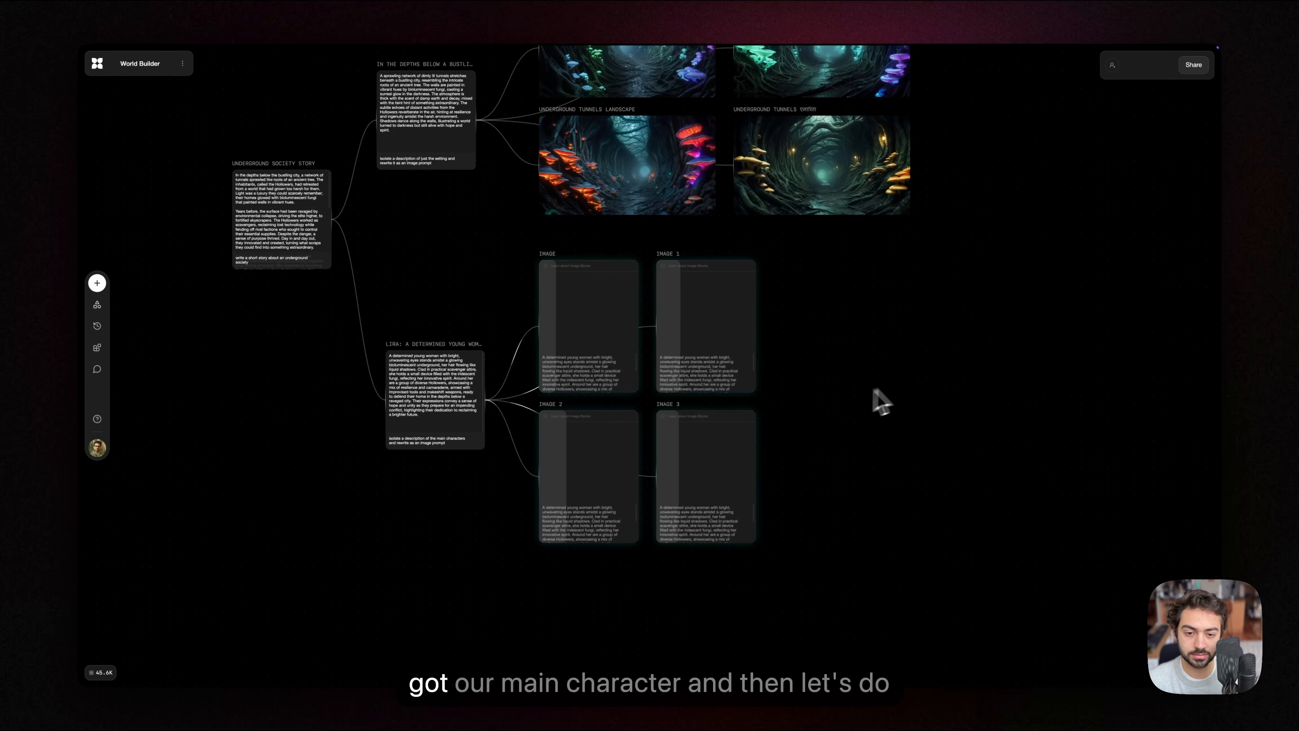
pyautogui.hscroll(-3, 562, 318)
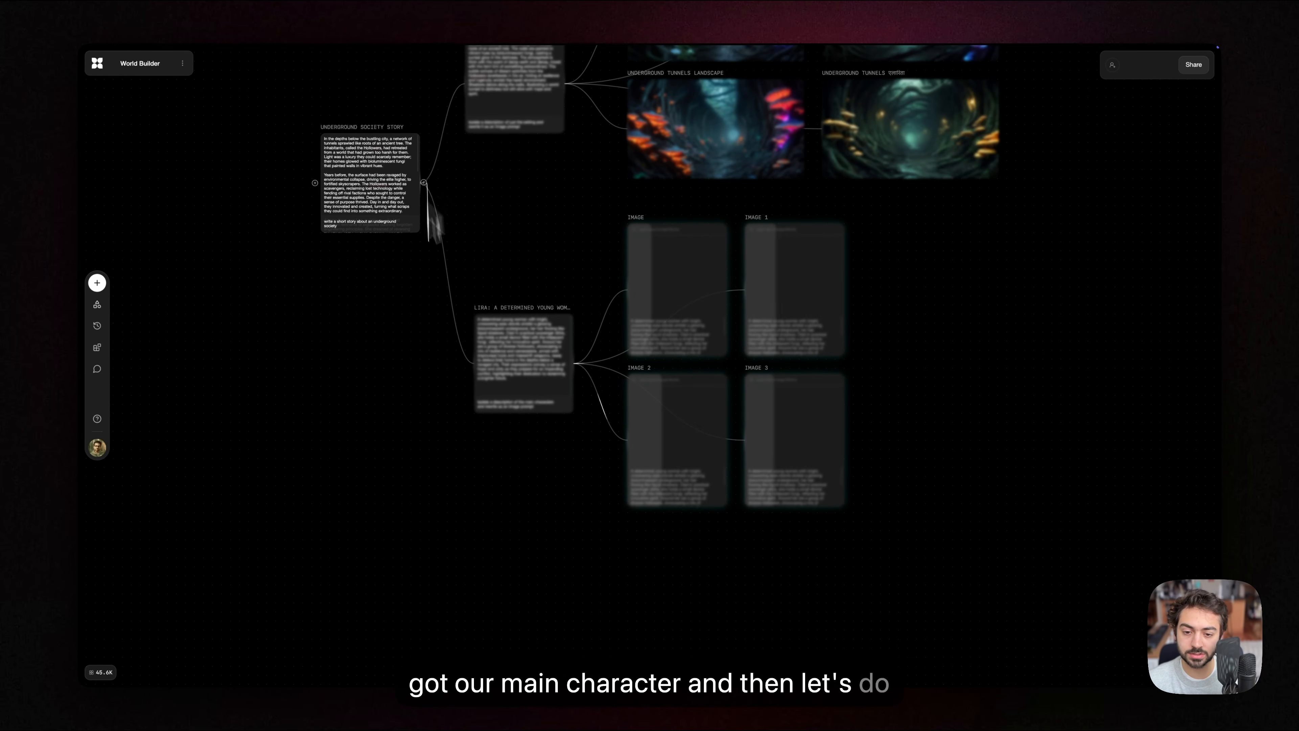
pyautogui.moveTo(424, 183); pyautogui.dragTo(495, 632)
pyautogui.click(534, 526)
pyautogui.scroll(-5, 639, 491)
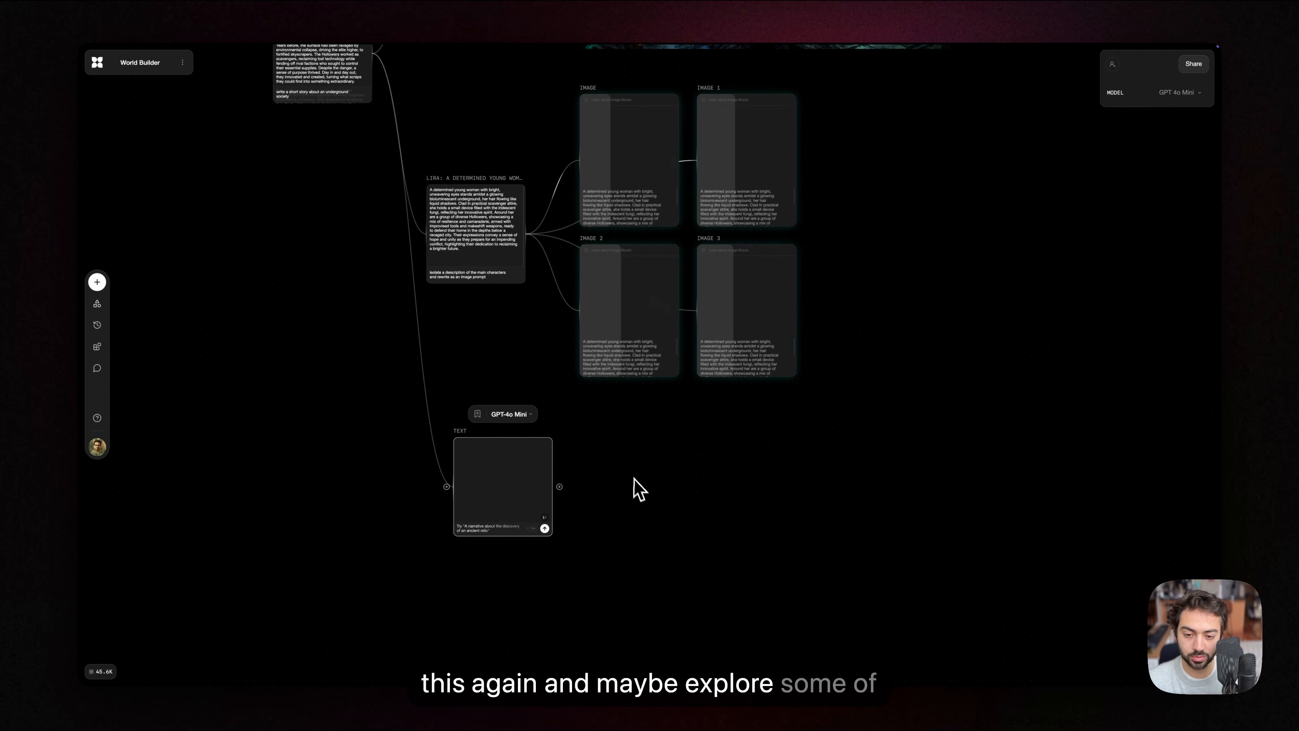
pyautogui.scroll(5, 569, 491)
pyautogui.moveTo(572, 502); pyautogui.dragTo(653, 481)
pyautogui.scroll(2, 679, 446)
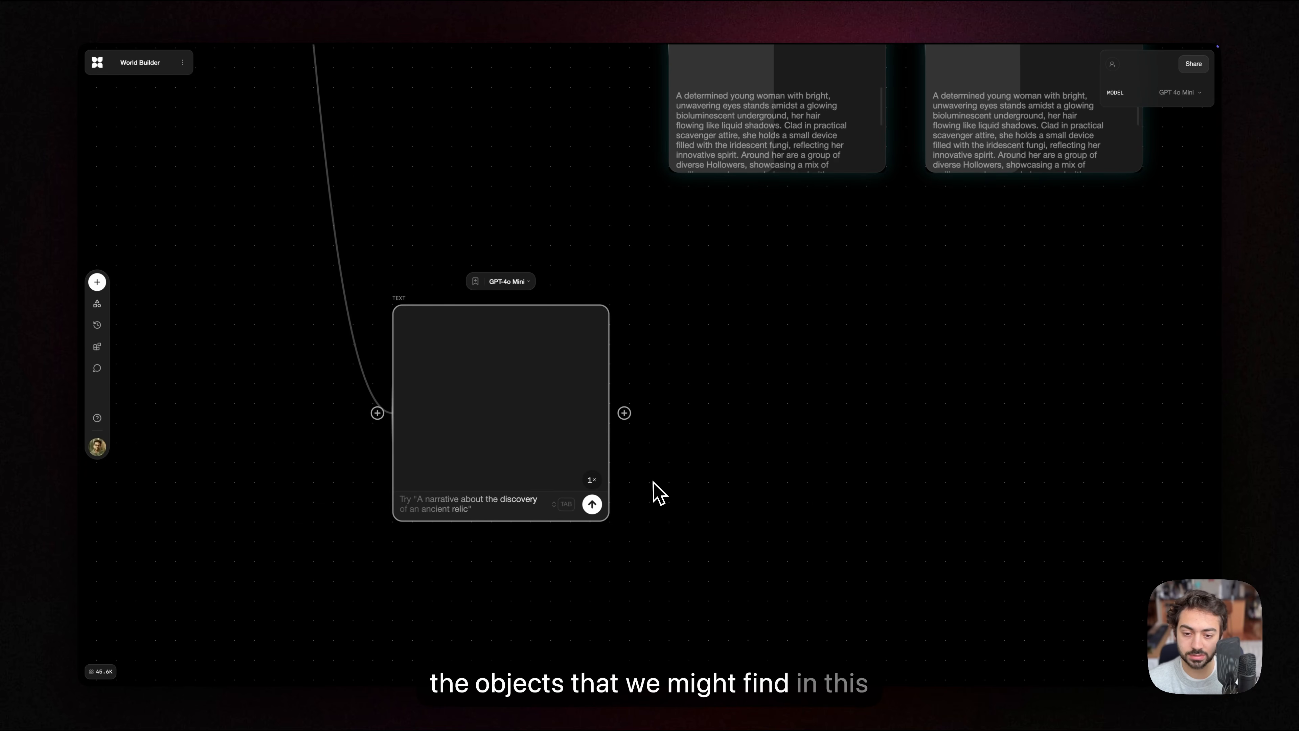
# Step: Run the prompt "make a numbered list of objects that you might find in this world" in the third text block
pyautogui.click(476, 502)
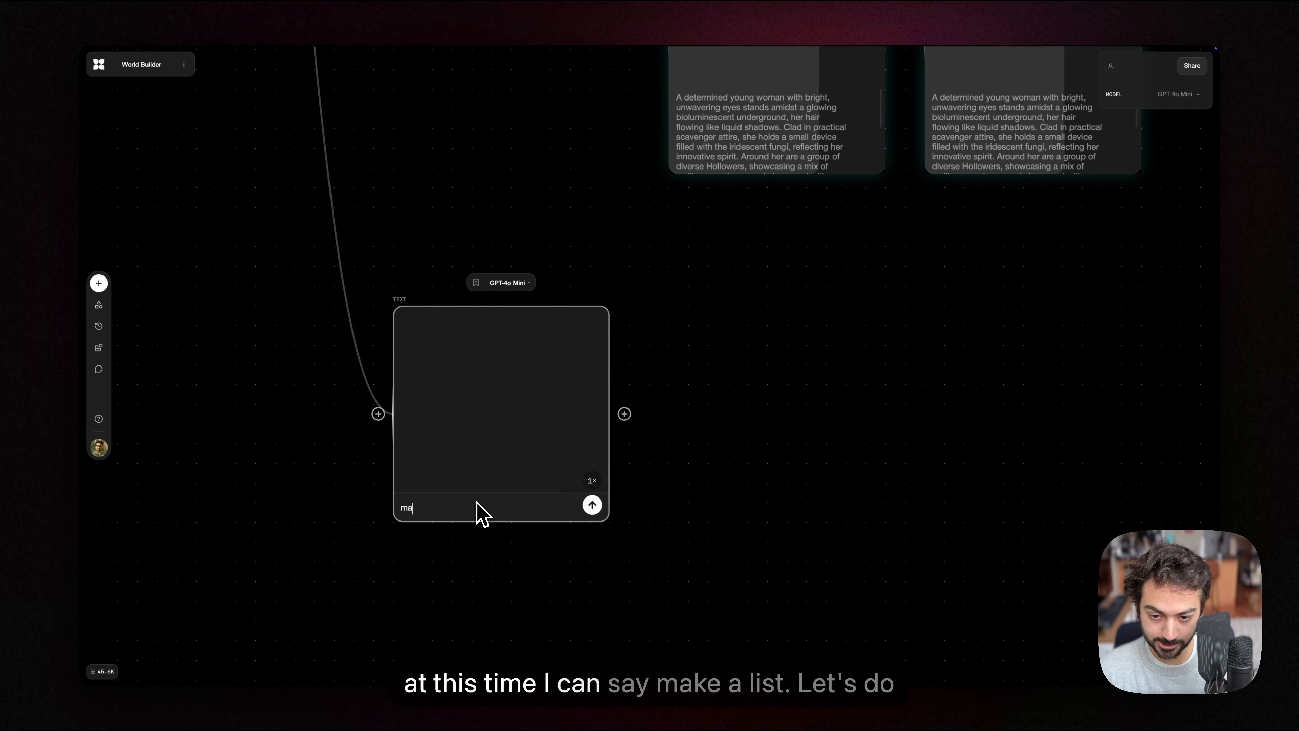
pyautogui.write('make a list of ')
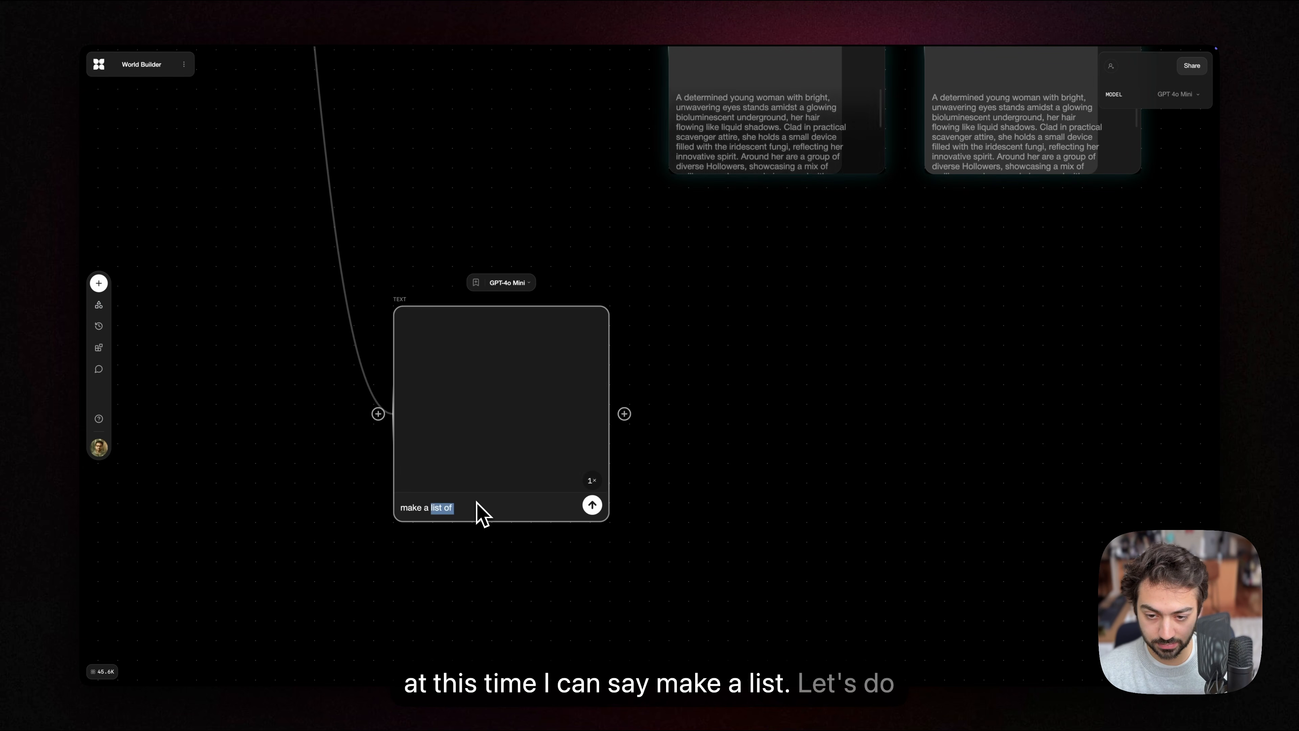
pyautogui.write('numbered')
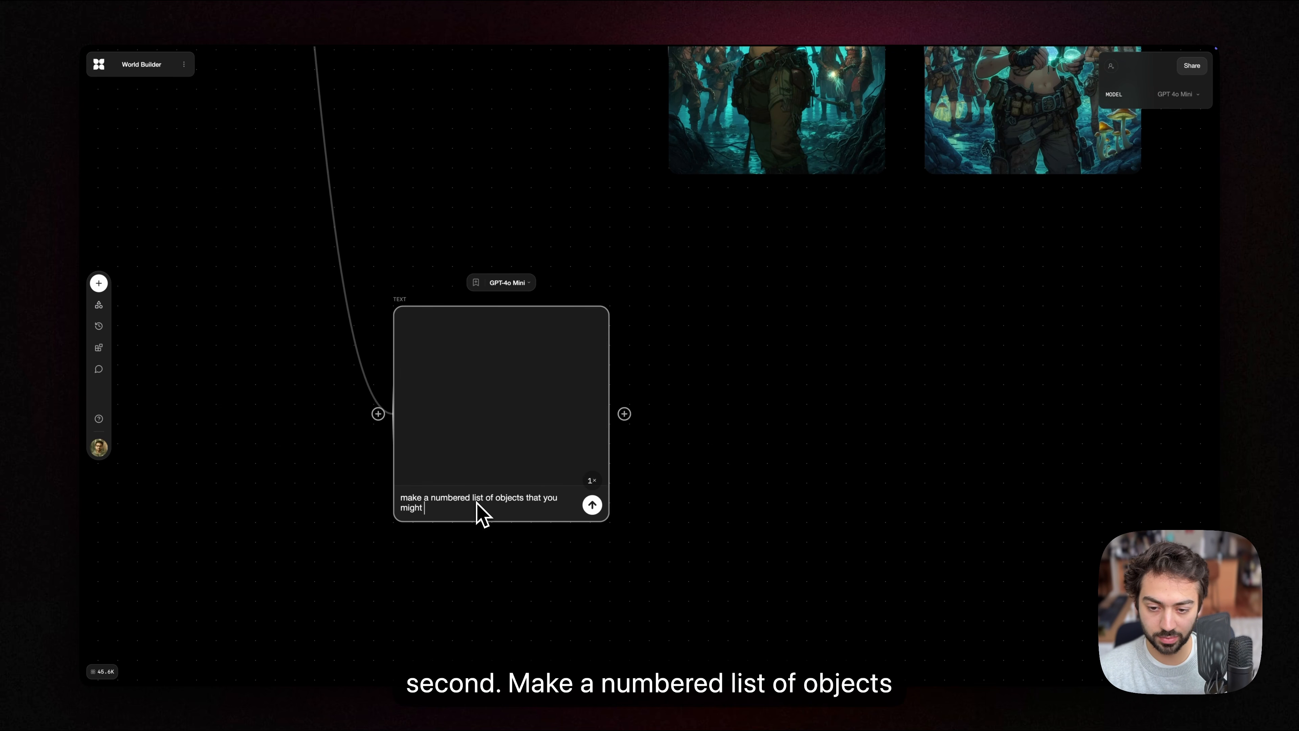
pyautogui.write('in this ')
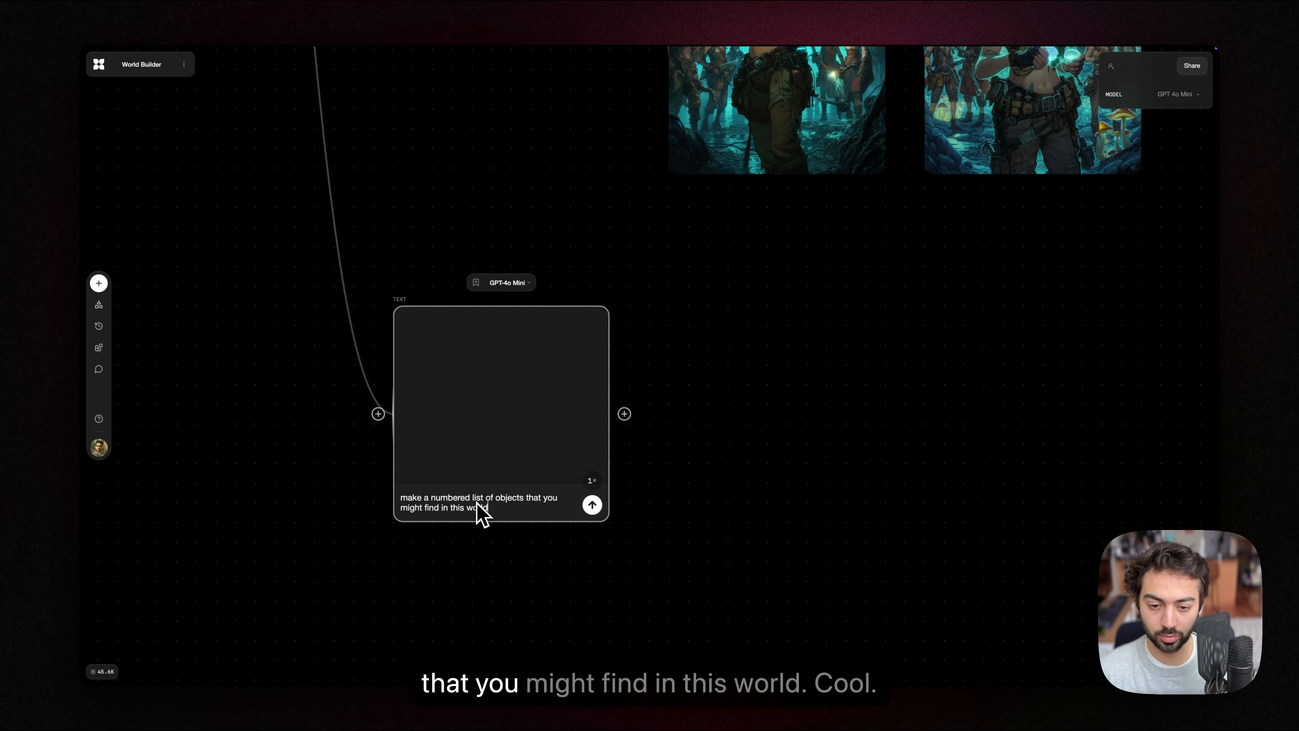
pyautogui.write('world')
pyautogui.press('Return')
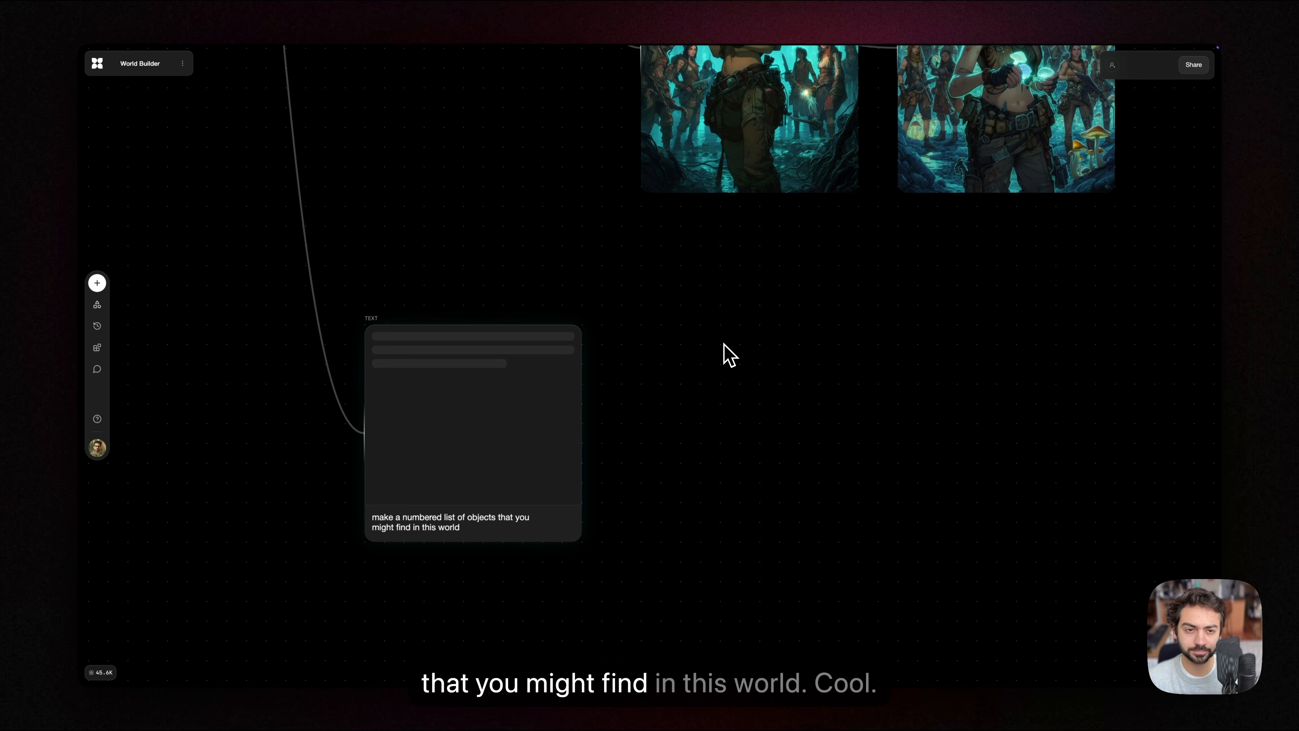
# Step: Connect a new text block to the output of the numbered objects list block
pyautogui.moveTo(684, 383); pyautogui.dragTo(592, 356)
pyautogui.moveTo(512, 367); pyautogui.dragTo(541, 368)
pyautogui.moveTo(637, 362); pyautogui.dragTo(645, 364)
pyautogui.click(668, 276)
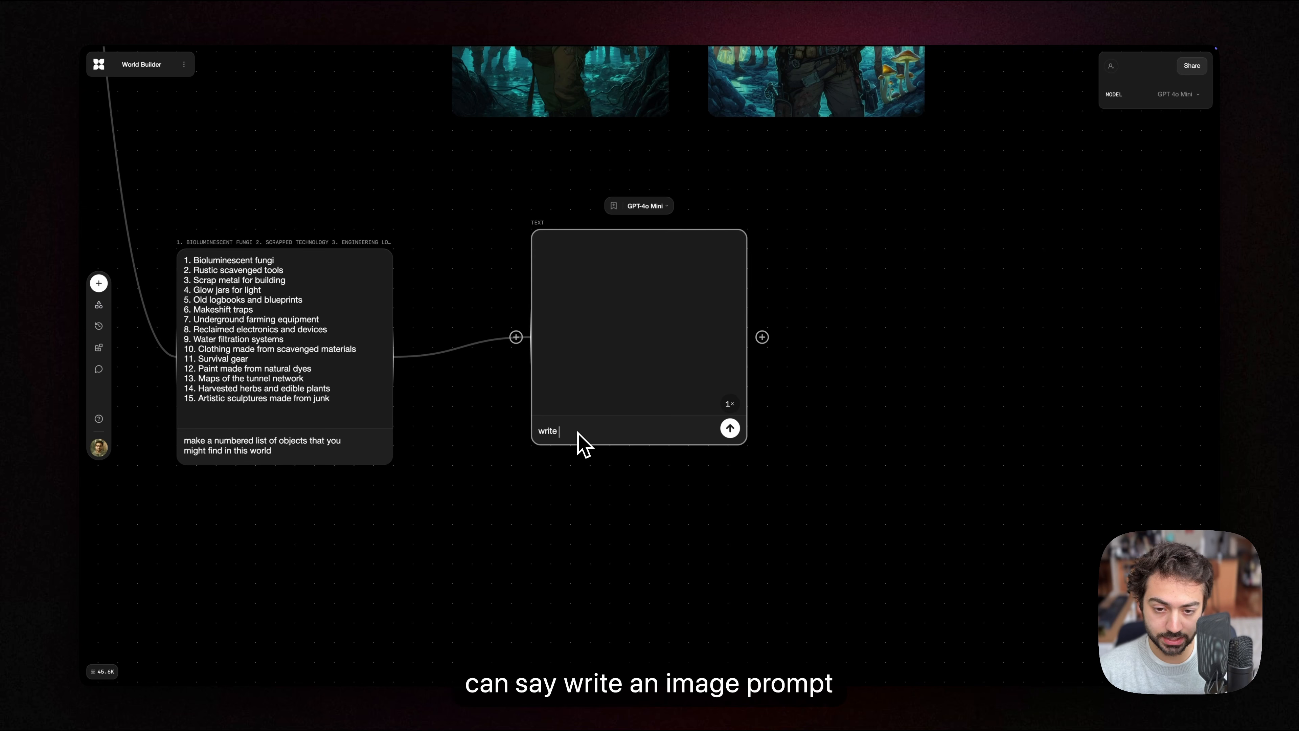
# Step: Run the prompt "write an image prompt describing option 15" in the text block connected to the objects list
pyautogui.write('age prompt descr')
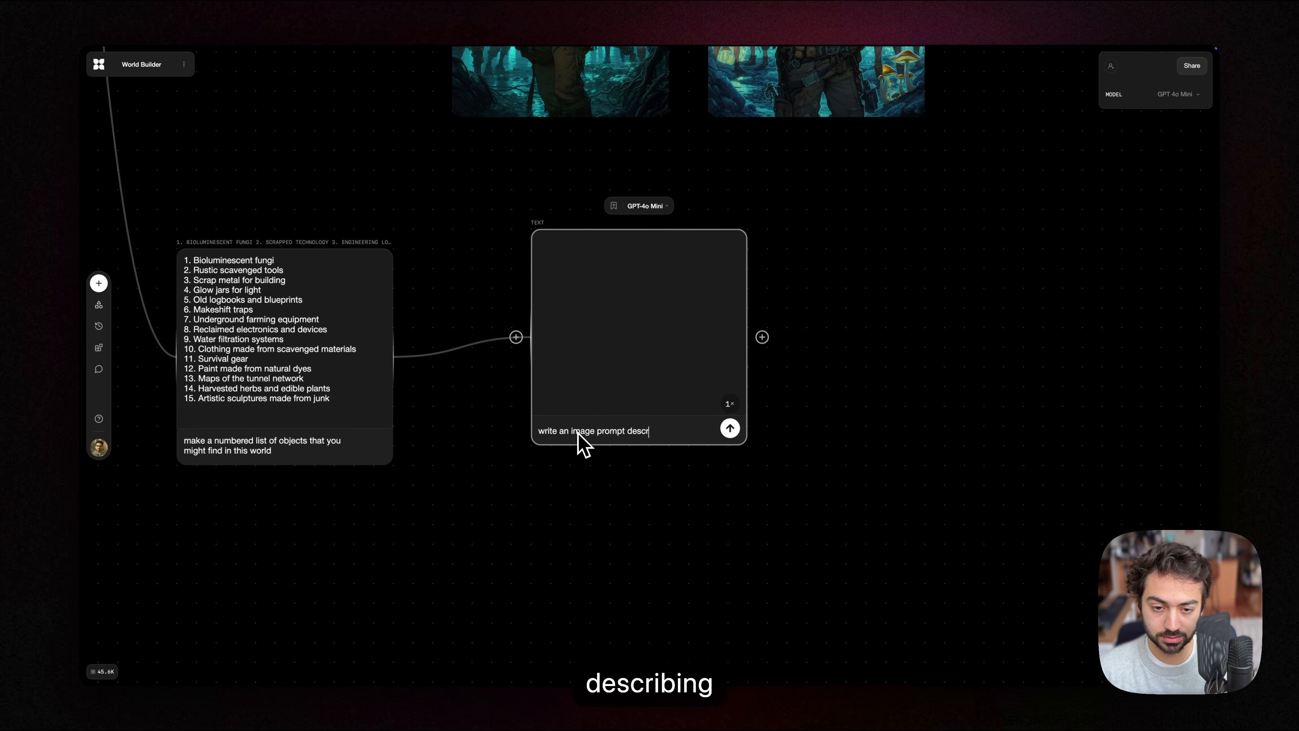
pyautogui.write('ibing o')
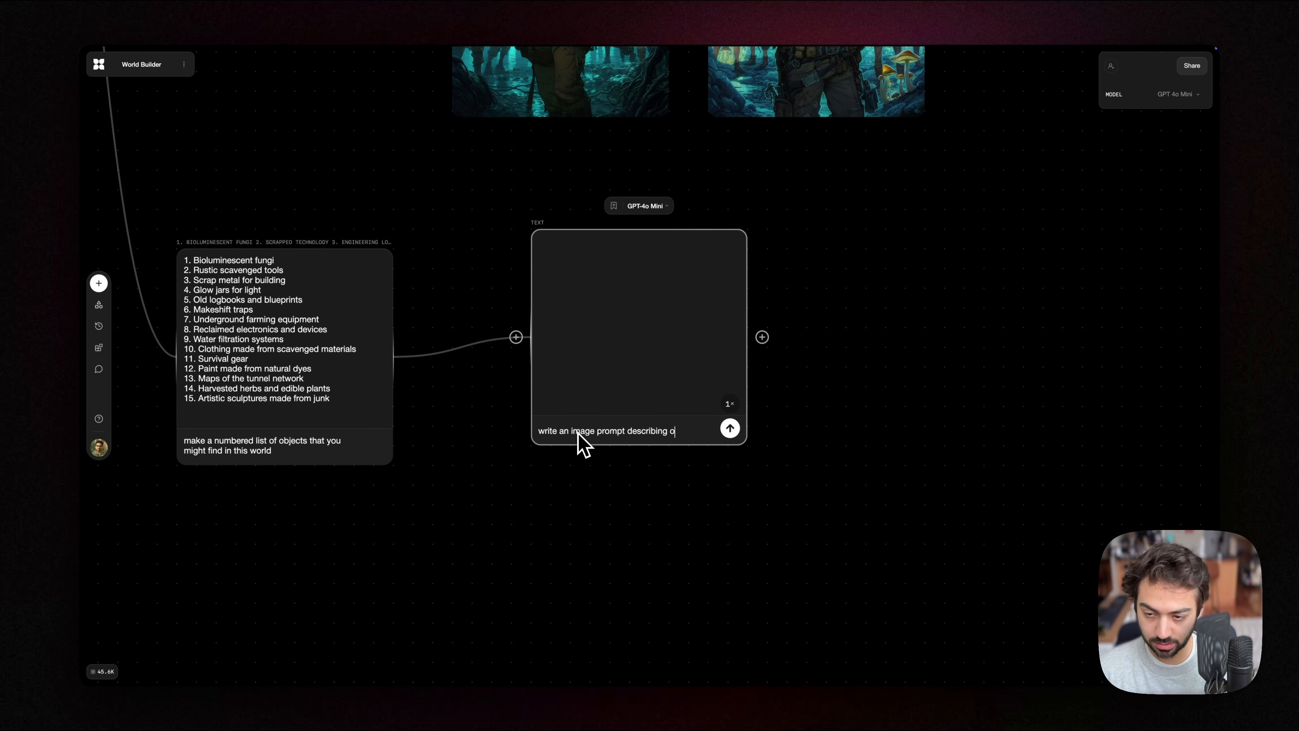
pyautogui.write('ption')
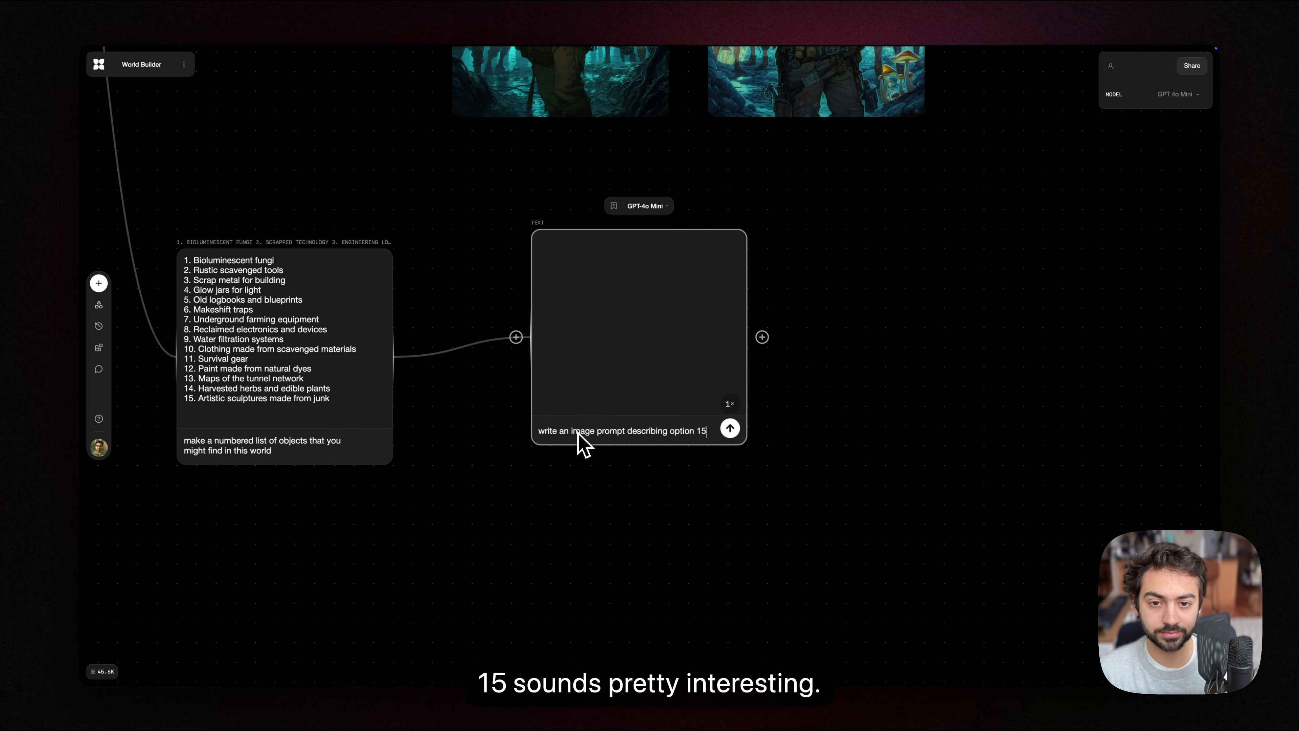
pyautogui.write(' 15')
pyautogui.press('Return')
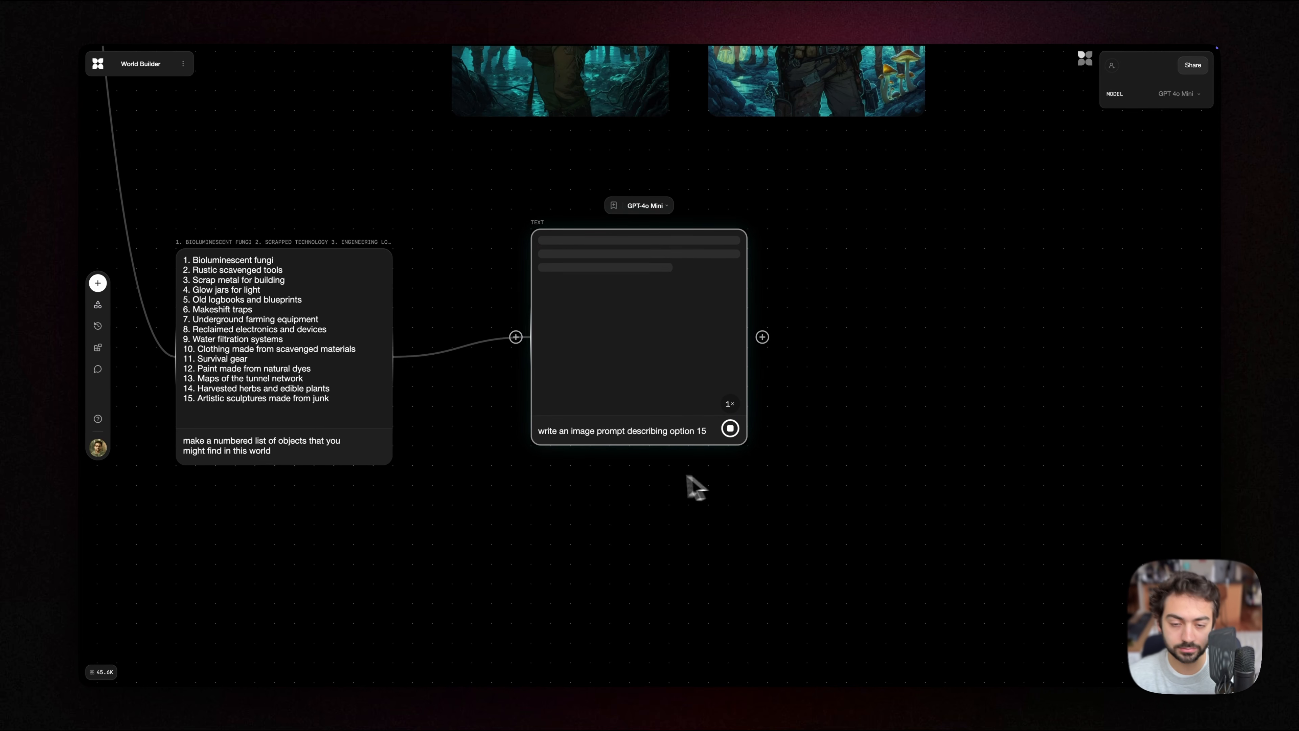
# Step: Move the junk sculpture prompt block slightly closer to the objects list and connect a new image block to its output
pyautogui.moveTo(696, 484); pyautogui.dragTo(573, 473)
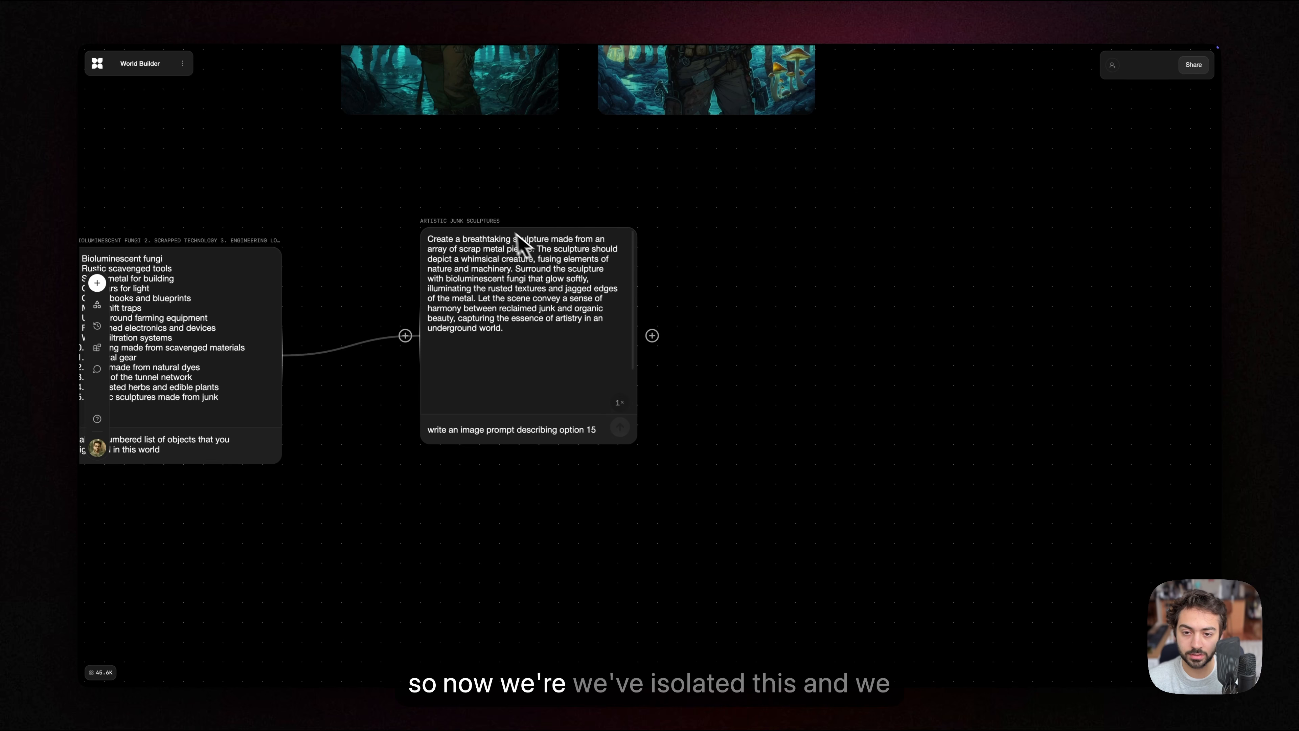
pyautogui.moveTo(486, 234); pyautogui.dragTo(466, 235)
pyautogui.click(681, 329)
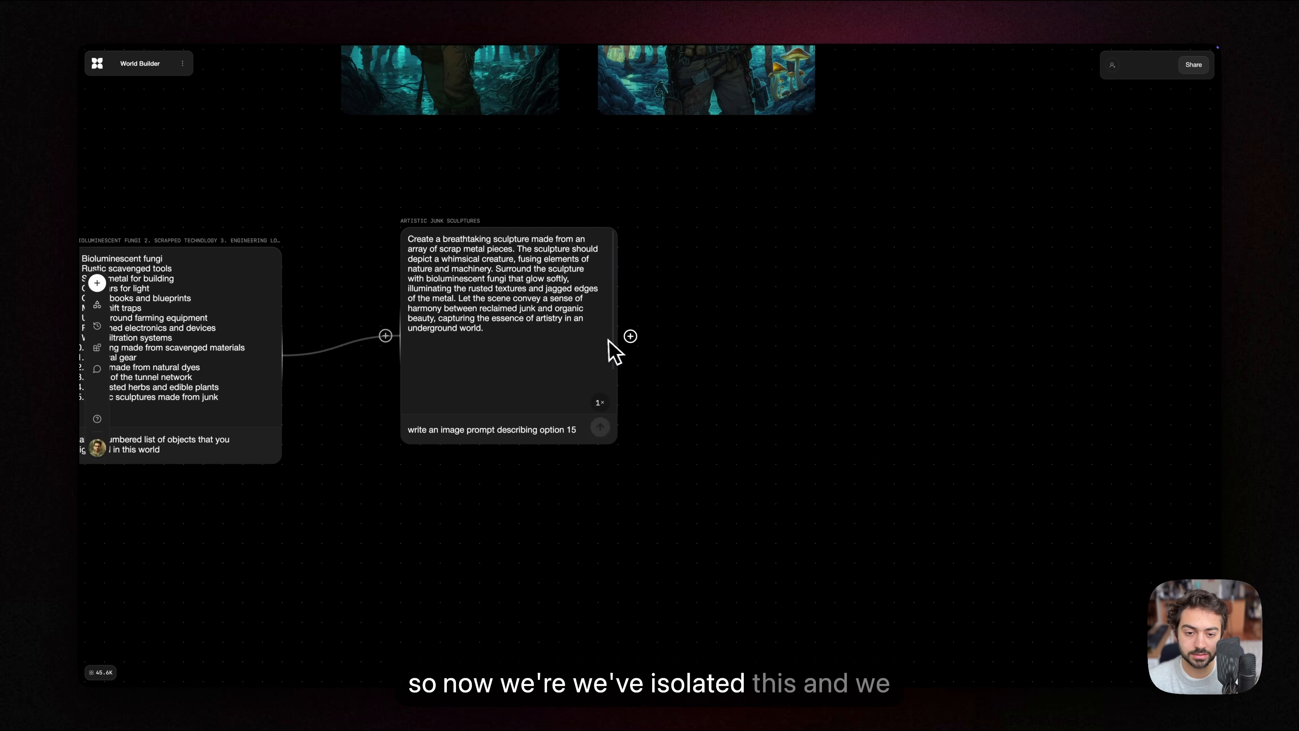
pyautogui.moveTo(632, 336); pyautogui.dragTo(748, 348)
pyautogui.click(774, 266)
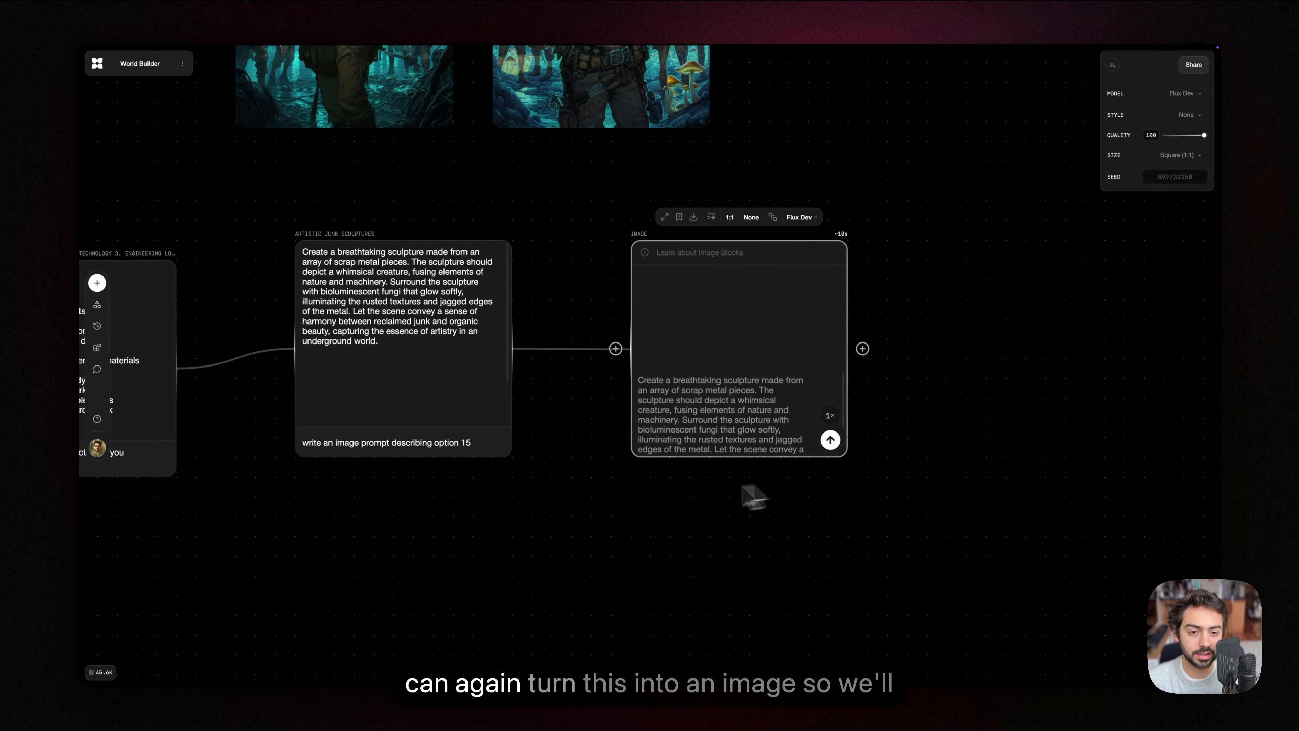
# Step: Set the junk sculpture image block's model to Flux Pro 1.1 and its size to 16:9
pyautogui.click(794, 220)
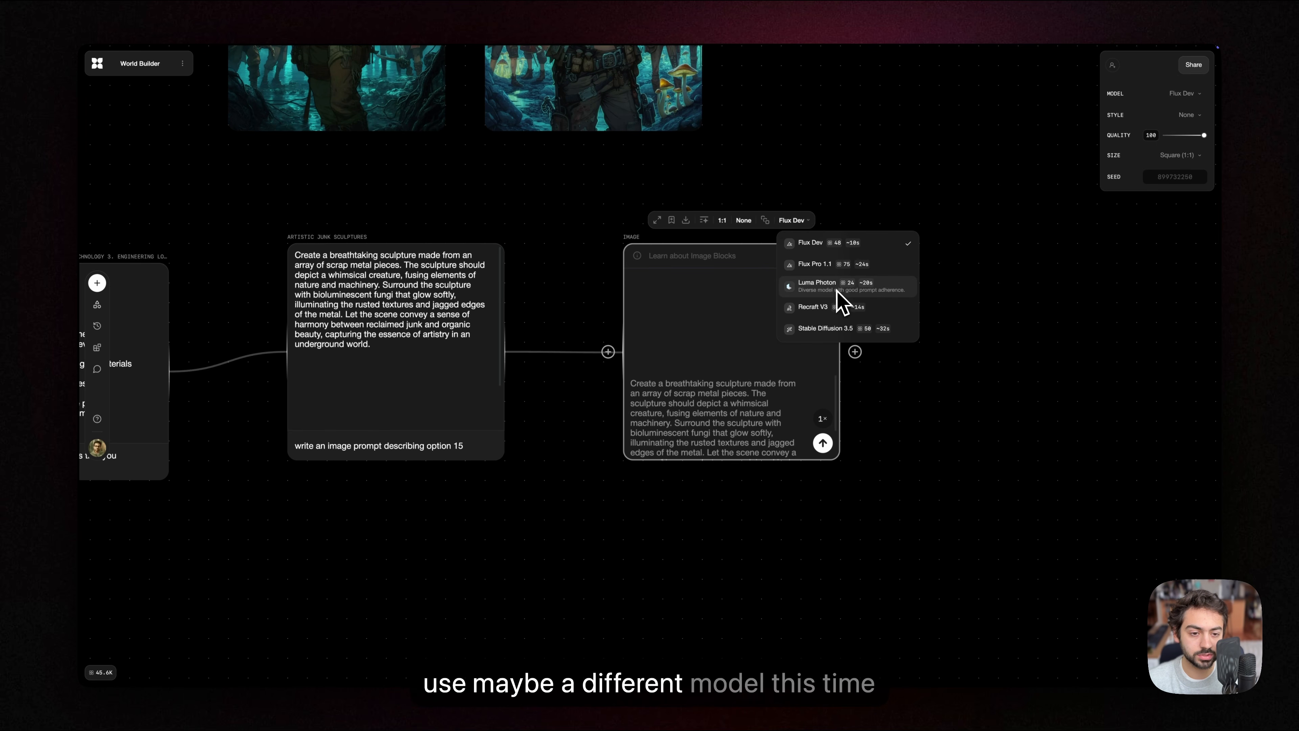
pyautogui.click(824, 264)
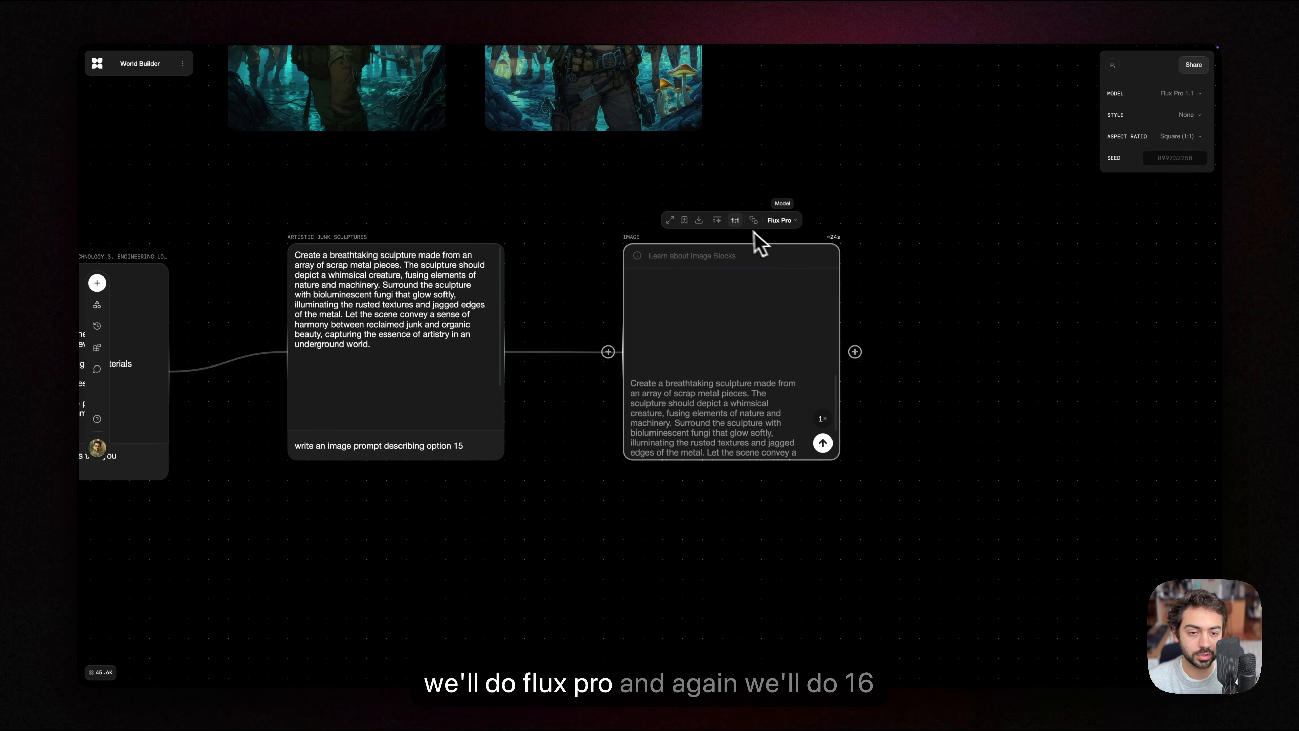
pyautogui.click(734, 220)
pyautogui.click(775, 308)
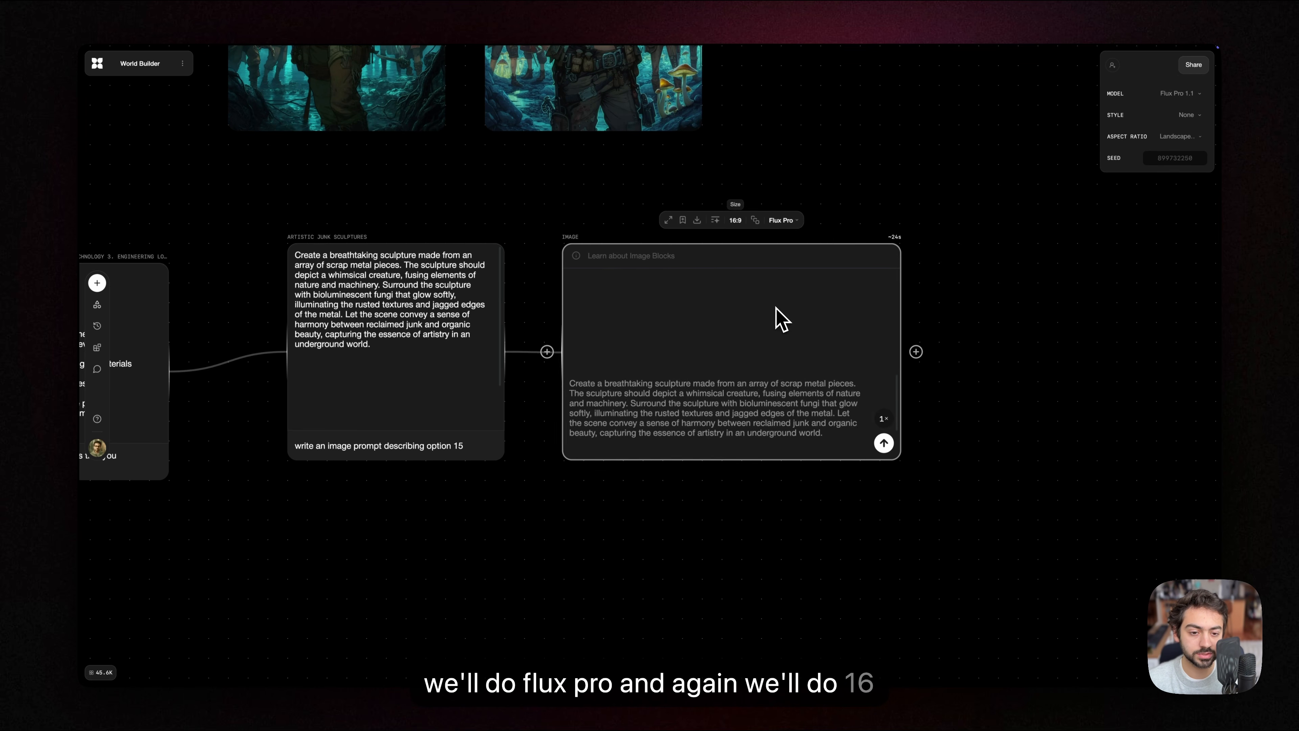
# Step: Generate two variations of the scrap metal sculpture image from the connected prompt
pyautogui.hscroll(1, 716, 491)
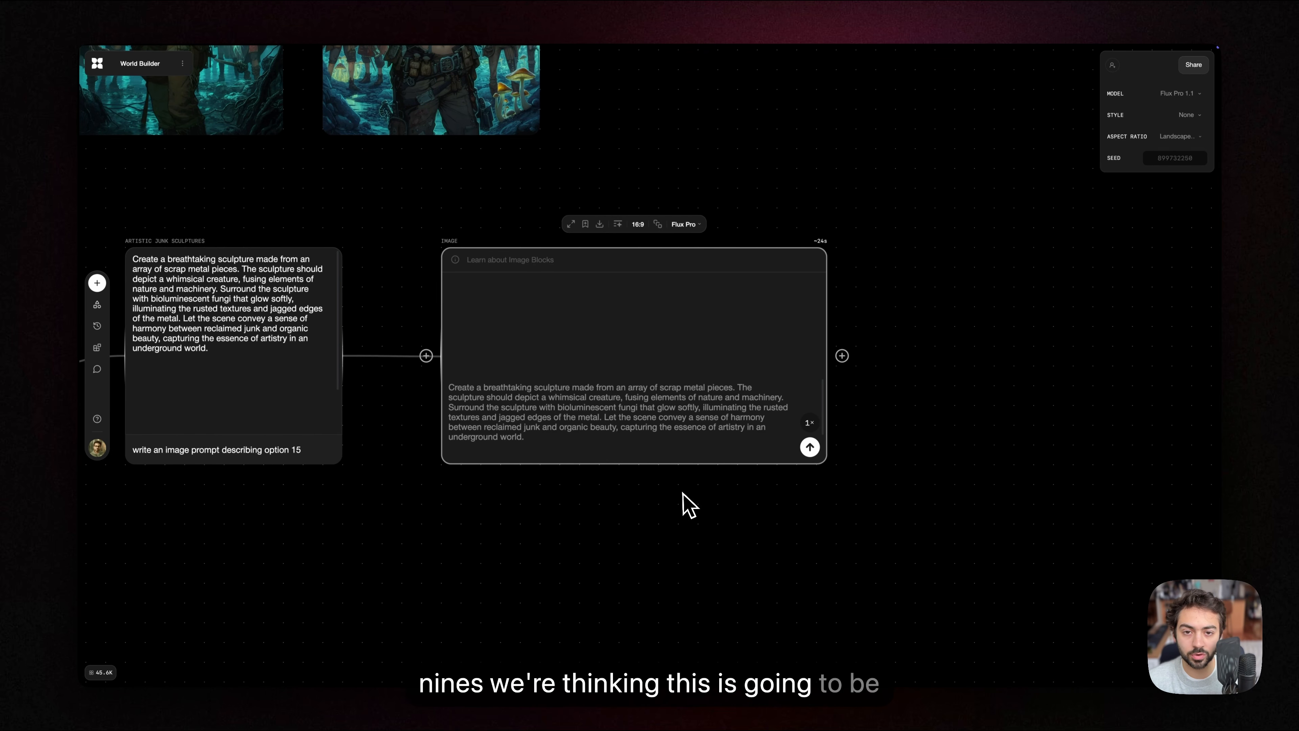
pyautogui.scroll(-1, 684, 511)
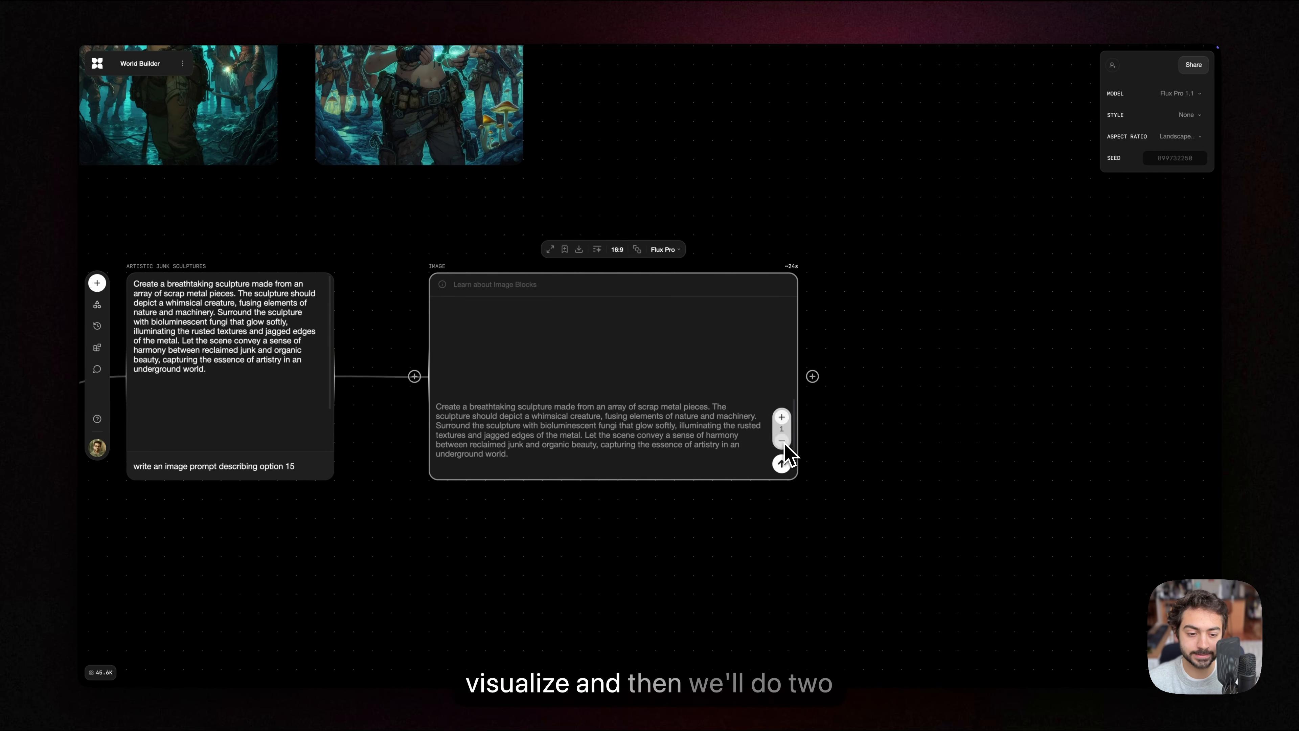
pyautogui.click(781, 465)
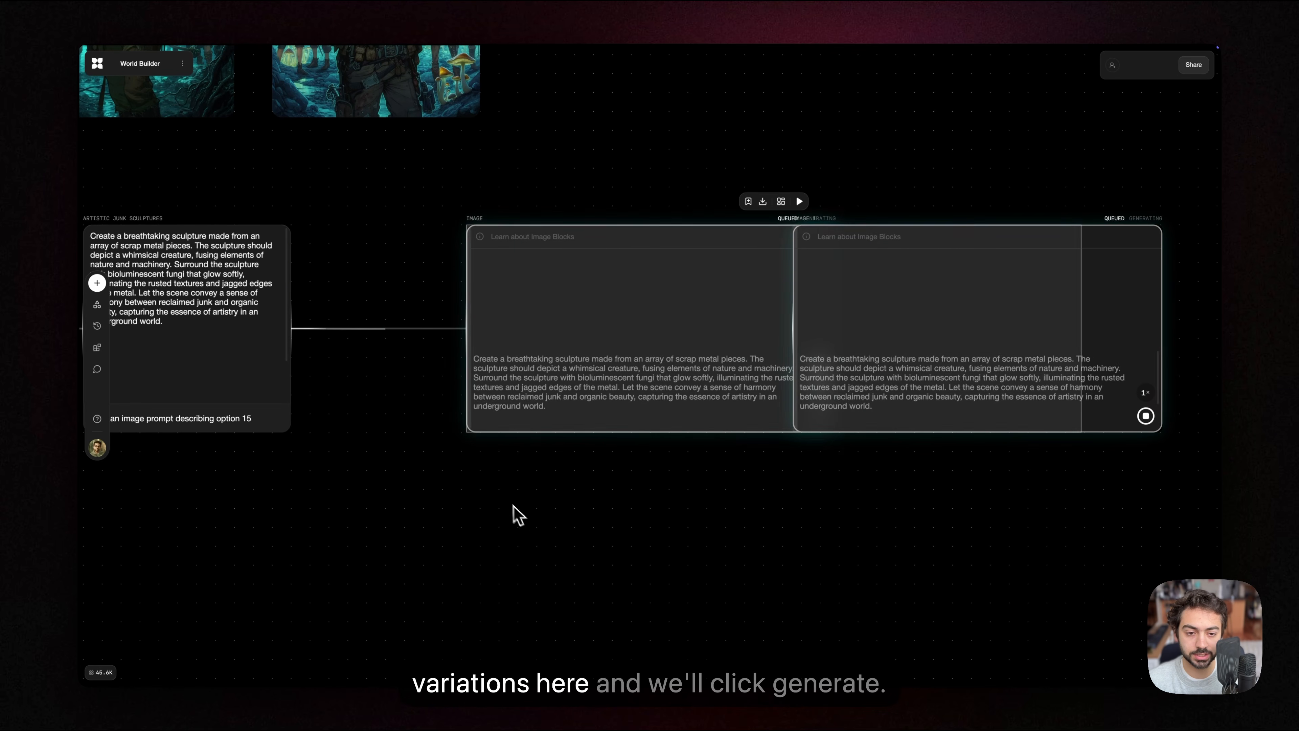
# Step: Examine the four underground tunnel images generated for the story's setting
pyautogui.scroll(10, 803, 322)
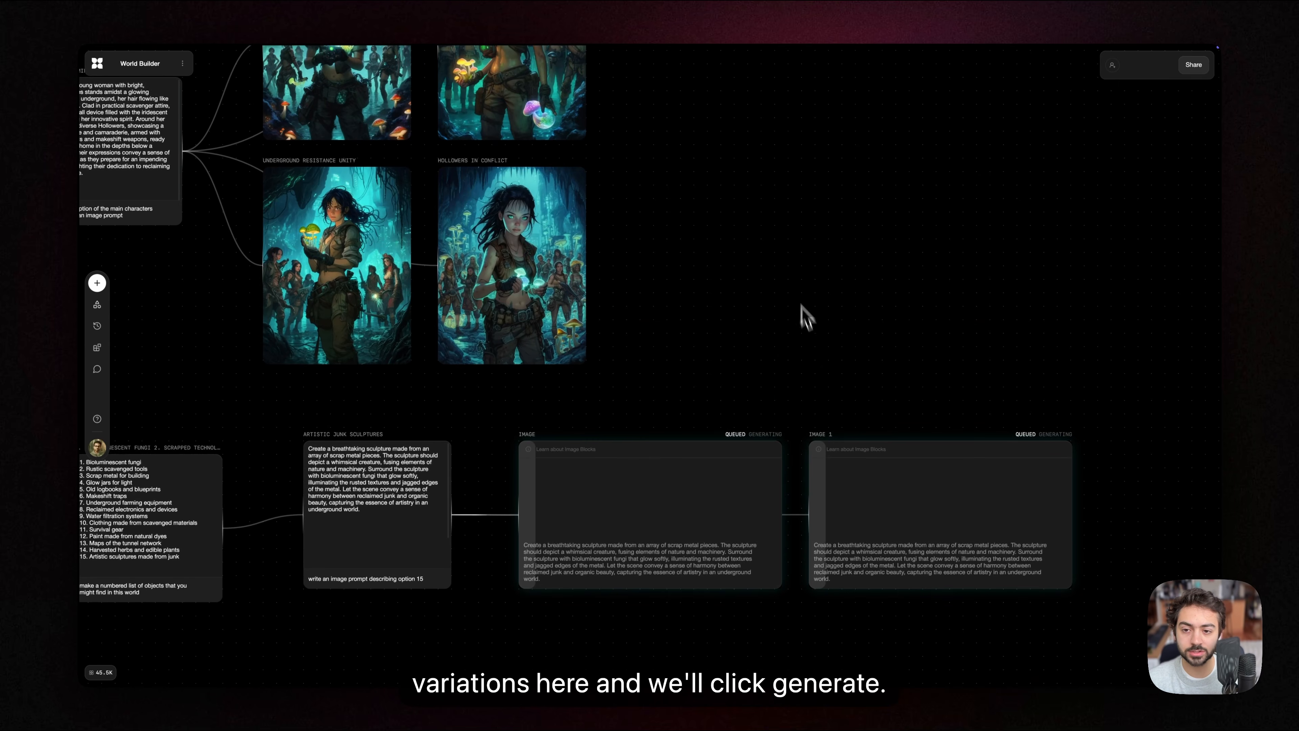
pyautogui.scroll(8, 803, 404)
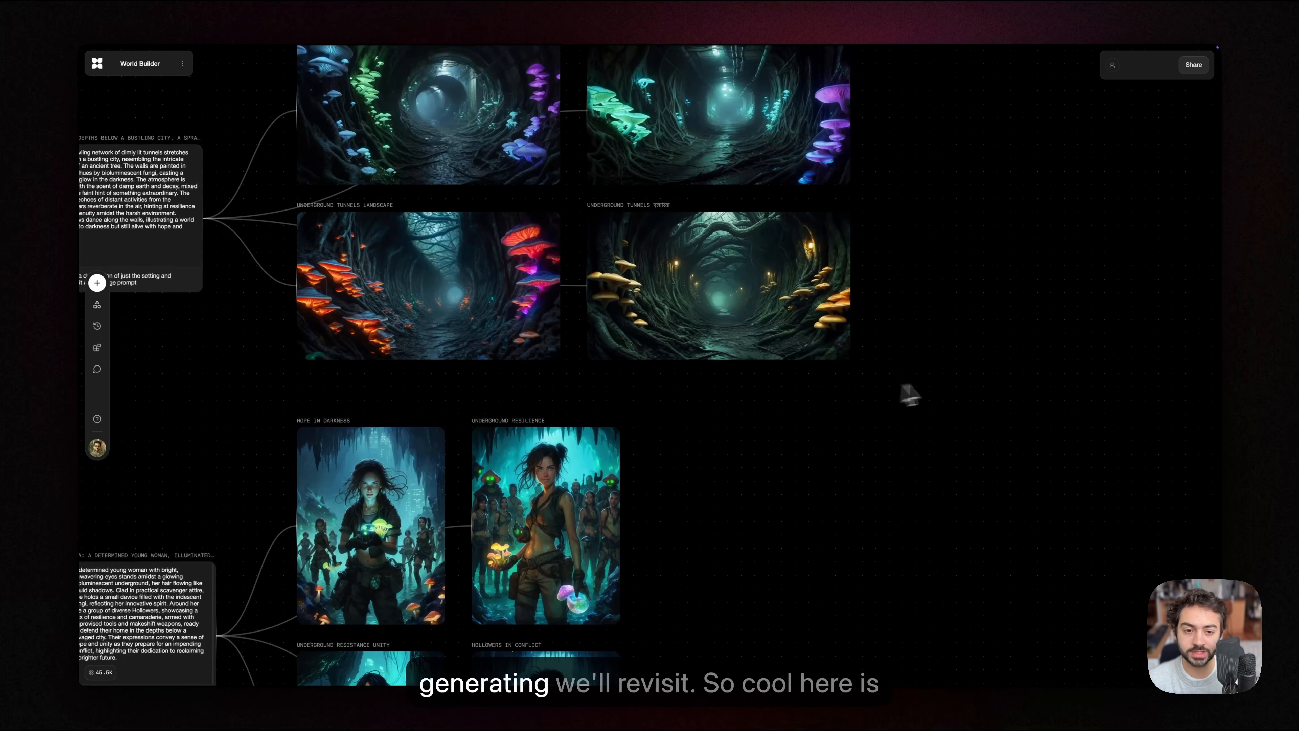
pyautogui.scroll(2, 456, 258)
pyautogui.scroll(-1, 328, 168)
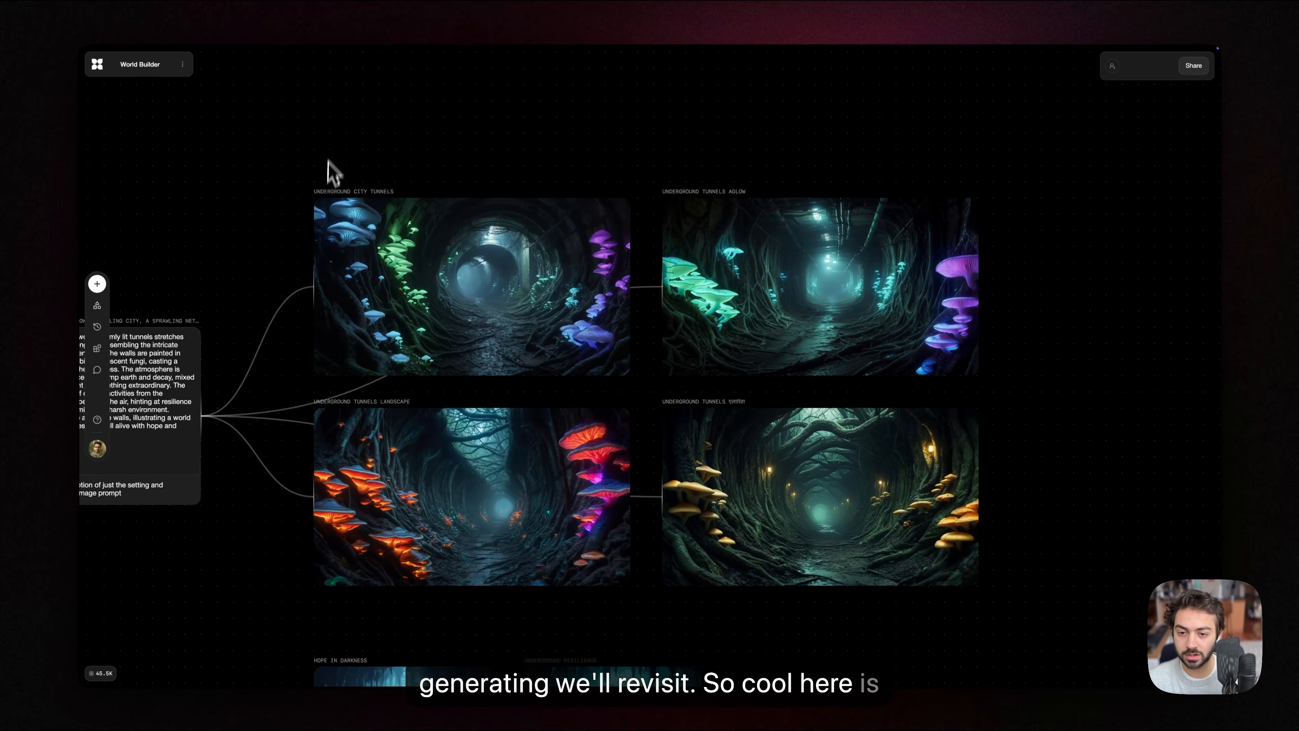
pyautogui.scroll(2, 288, 213)
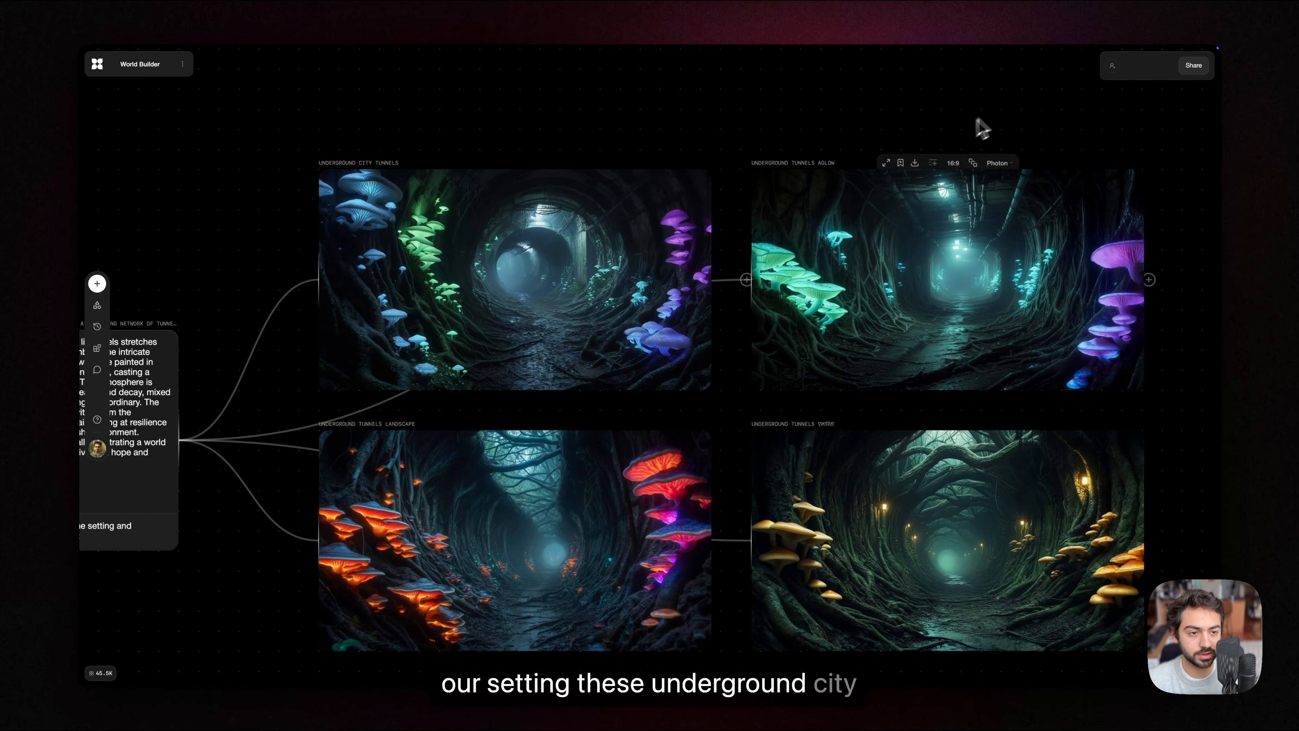
pyautogui.hscroll(3, 951, 108)
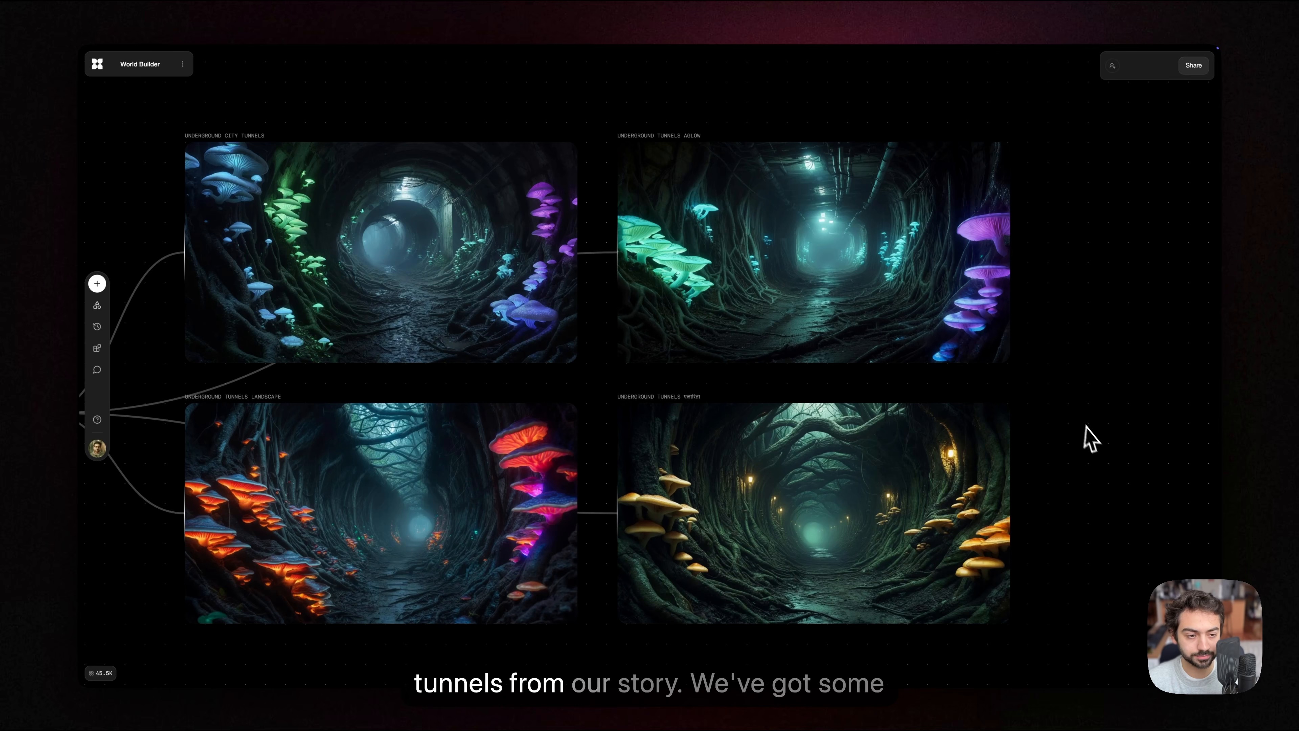
pyautogui.scroll(-1, 1094, 430)
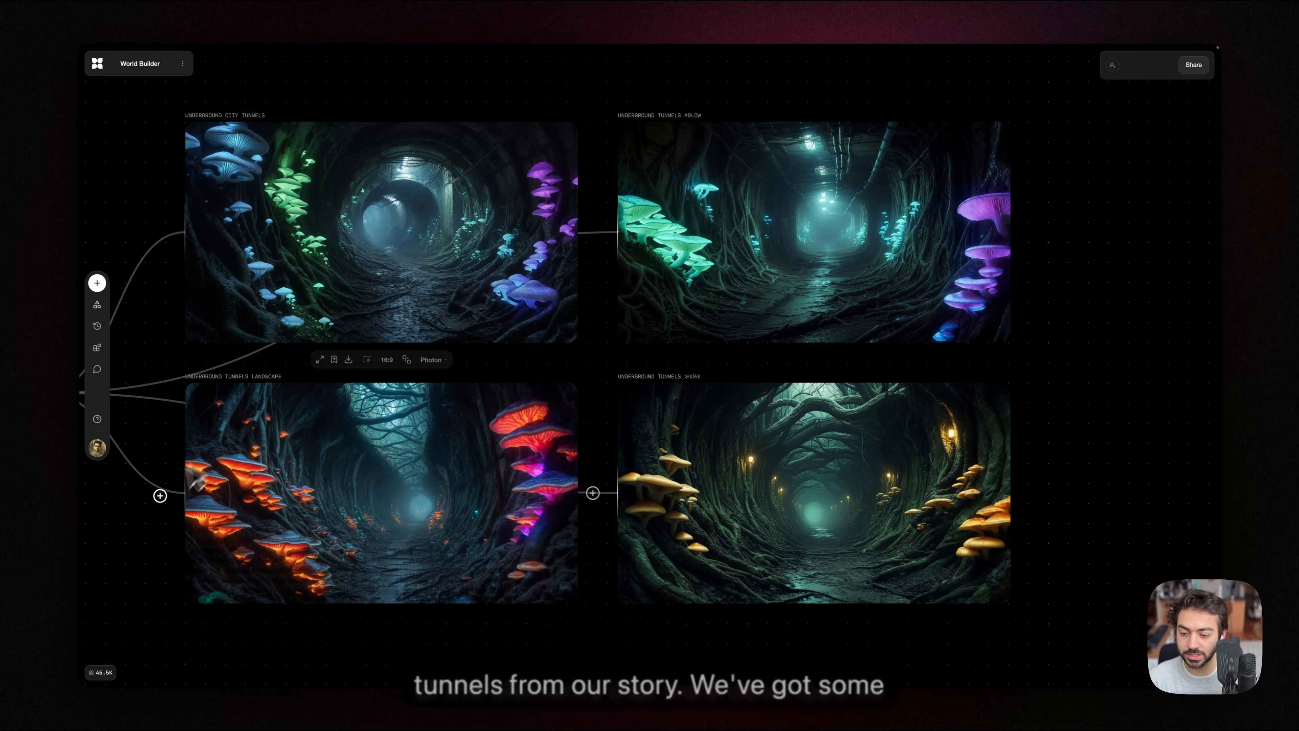
pyautogui.moveTo(393, 296)
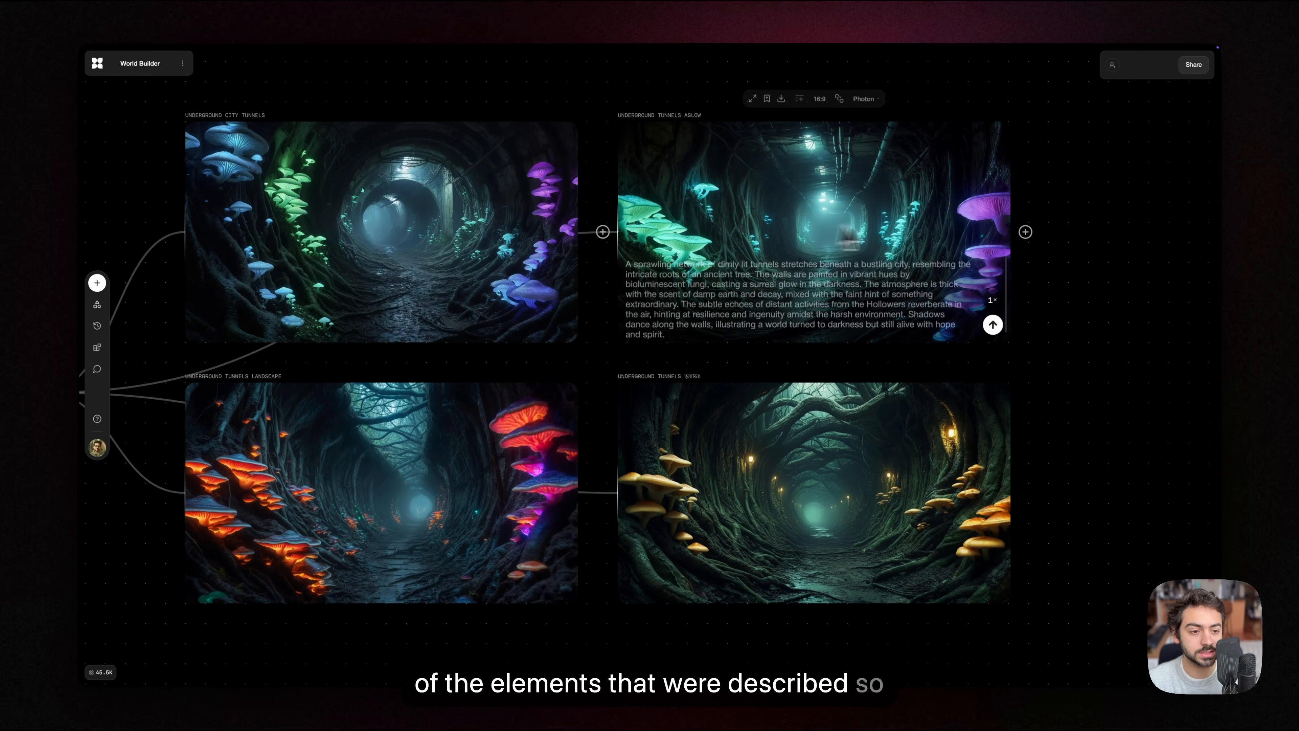
pyautogui.moveTo(944, 409)
pyautogui.scroll(-2, 1091, 476)
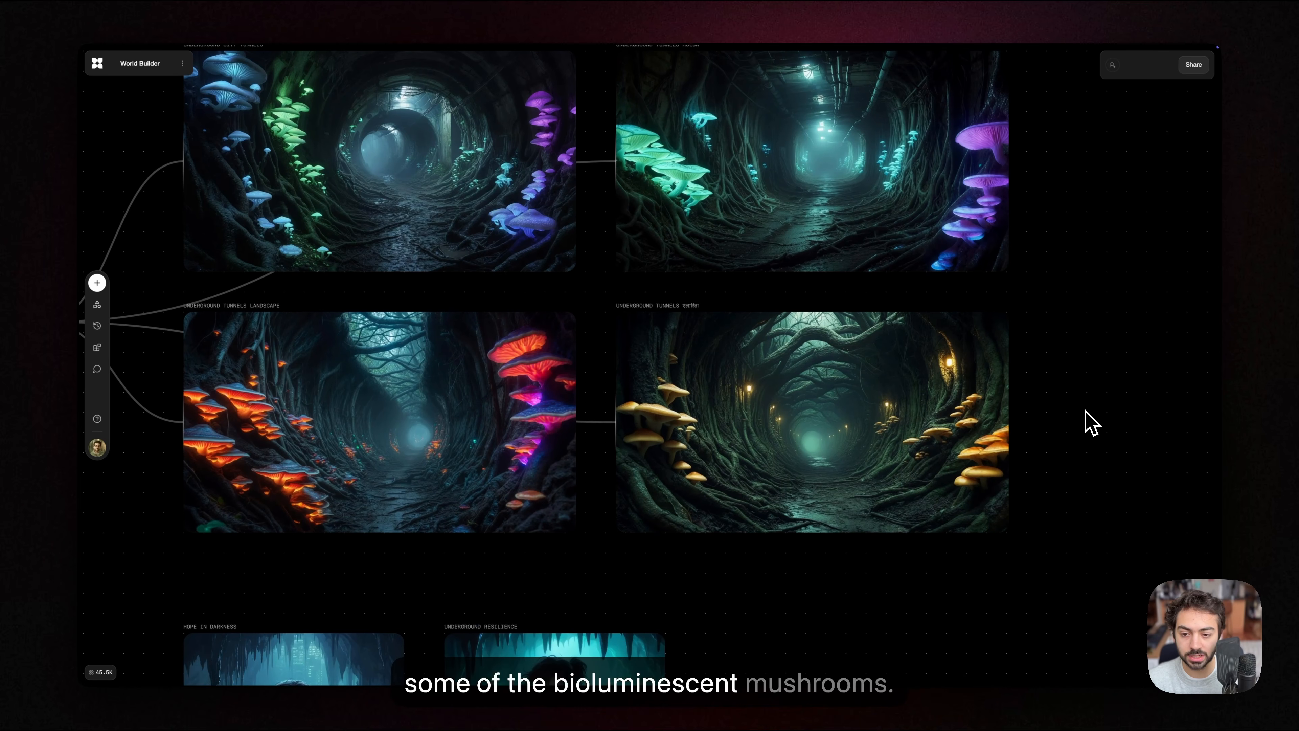
pyautogui.moveTo(1085, 410); pyautogui.dragTo(950, 378)
# Step: Examine the four images of the main character Lira alongside the character description they come from
pyautogui.scroll(-1, 950, 379)
pyautogui.moveTo(838, 501); pyautogui.dragTo(937, 339)
pyautogui.moveTo(838, 444); pyautogui.dragTo(988, 272)
pyautogui.moveTo(923, 399); pyautogui.dragTo(965, 362)
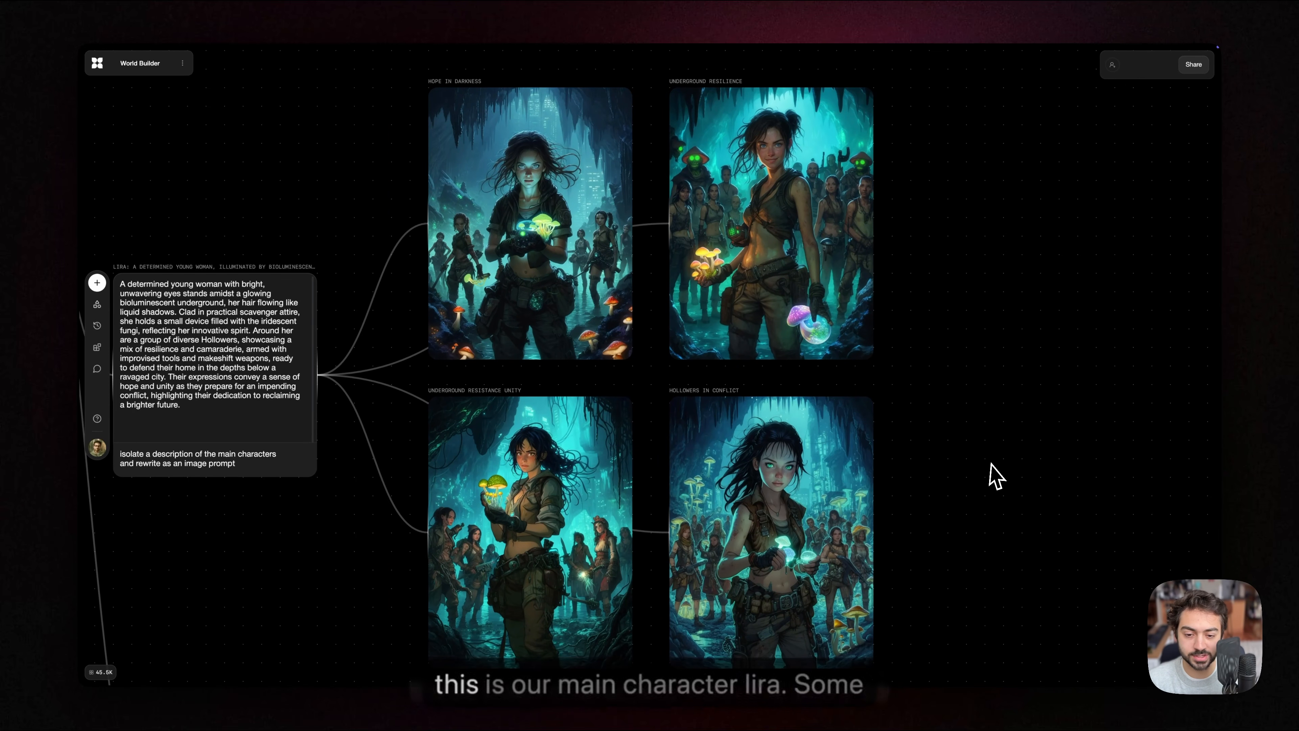
pyautogui.scroll(-1, 982, 470)
pyautogui.moveTo(988, 456); pyautogui.dragTo(950, 451)
pyautogui.scroll(-2, 946, 459)
pyautogui.hscroll(1, 910, 463)
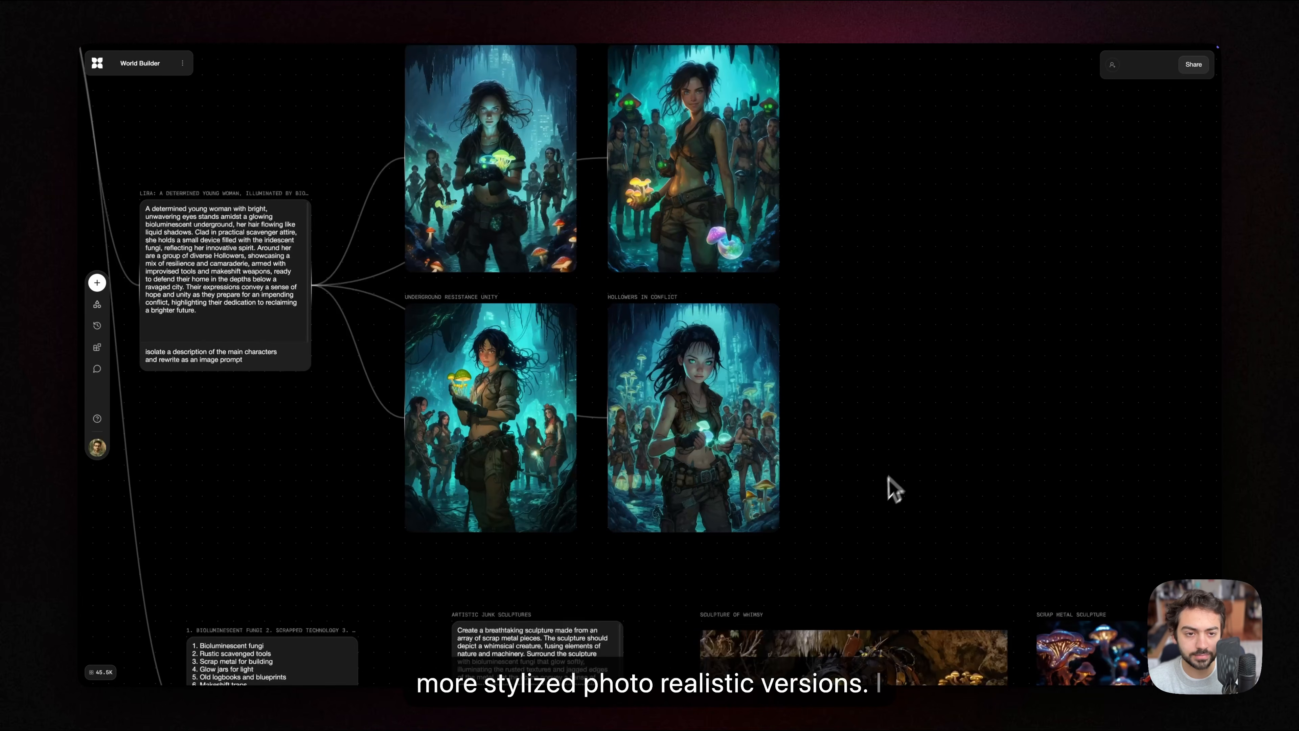
# Step: Review how the underground society story branches into the setting, character and object blocks
pyautogui.scroll(4, 890, 481)
pyautogui.scroll(-2, 888, 465)
pyautogui.scroll(3, 841, 403)
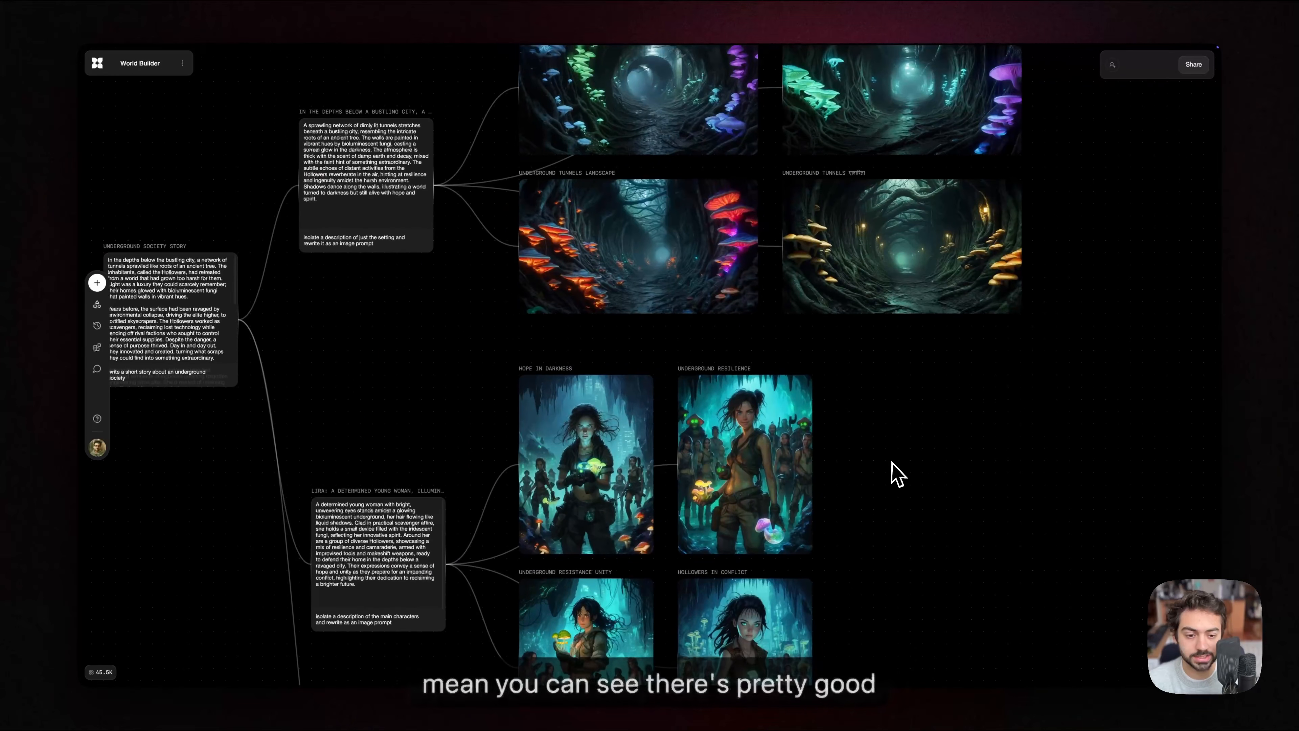
pyautogui.scroll(-2, 887, 537)
pyautogui.hscroll(-1, 560, 372)
pyautogui.moveTo(441, 301); pyautogui.dragTo(371, 438)
pyautogui.hscroll(-1, 653, 420)
pyautogui.scroll(-2, 643, 328)
pyautogui.moveTo(471, 331); pyautogui.dragTo(470, 387)
pyautogui.moveTo(646, 333); pyautogui.dragTo(590, 335)
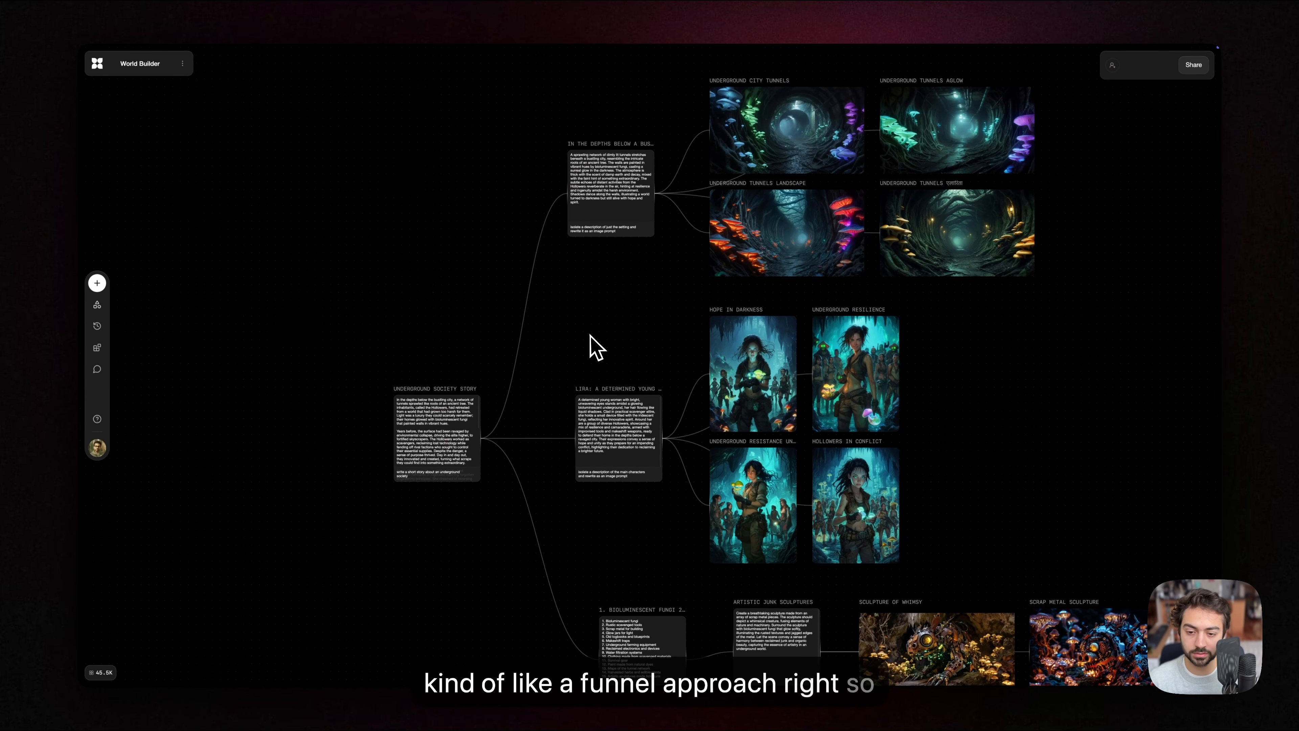
pyautogui.scroll(-1, 537, 335)
pyautogui.scroll(5, 453, 378)
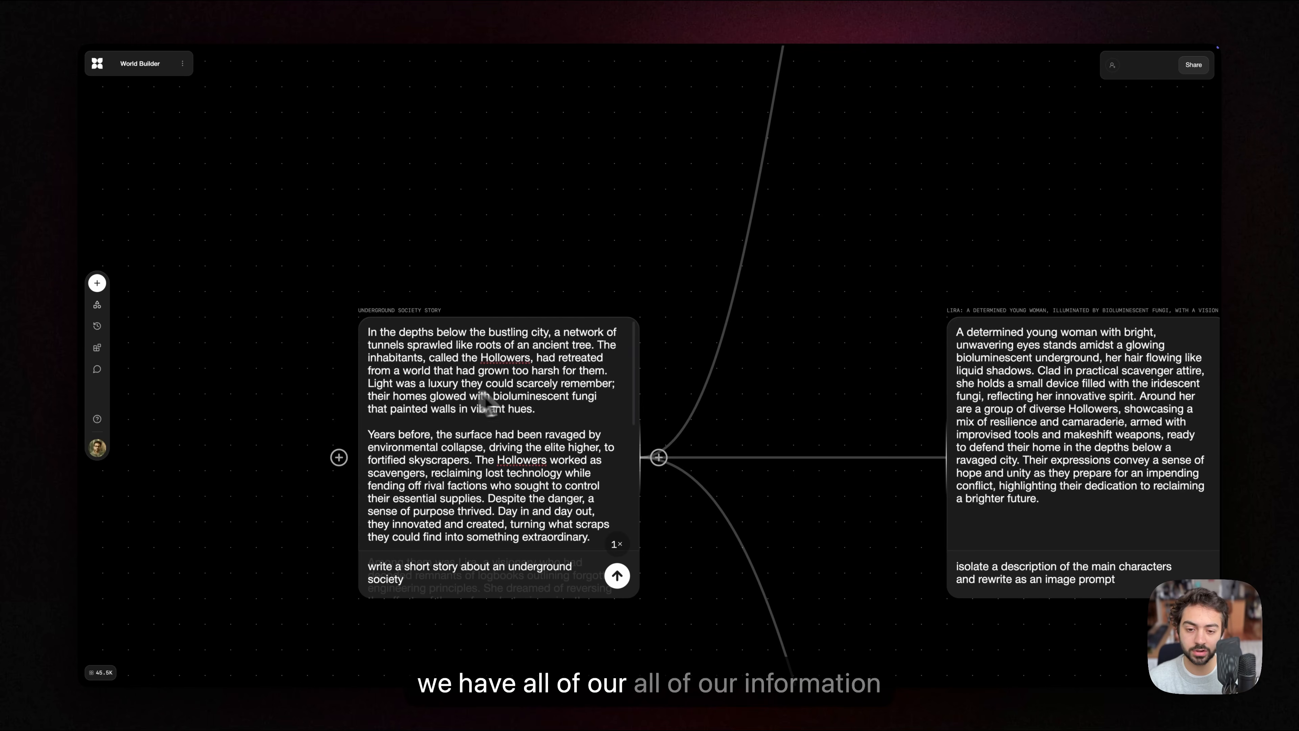
pyautogui.scroll(-5, 555, 429)
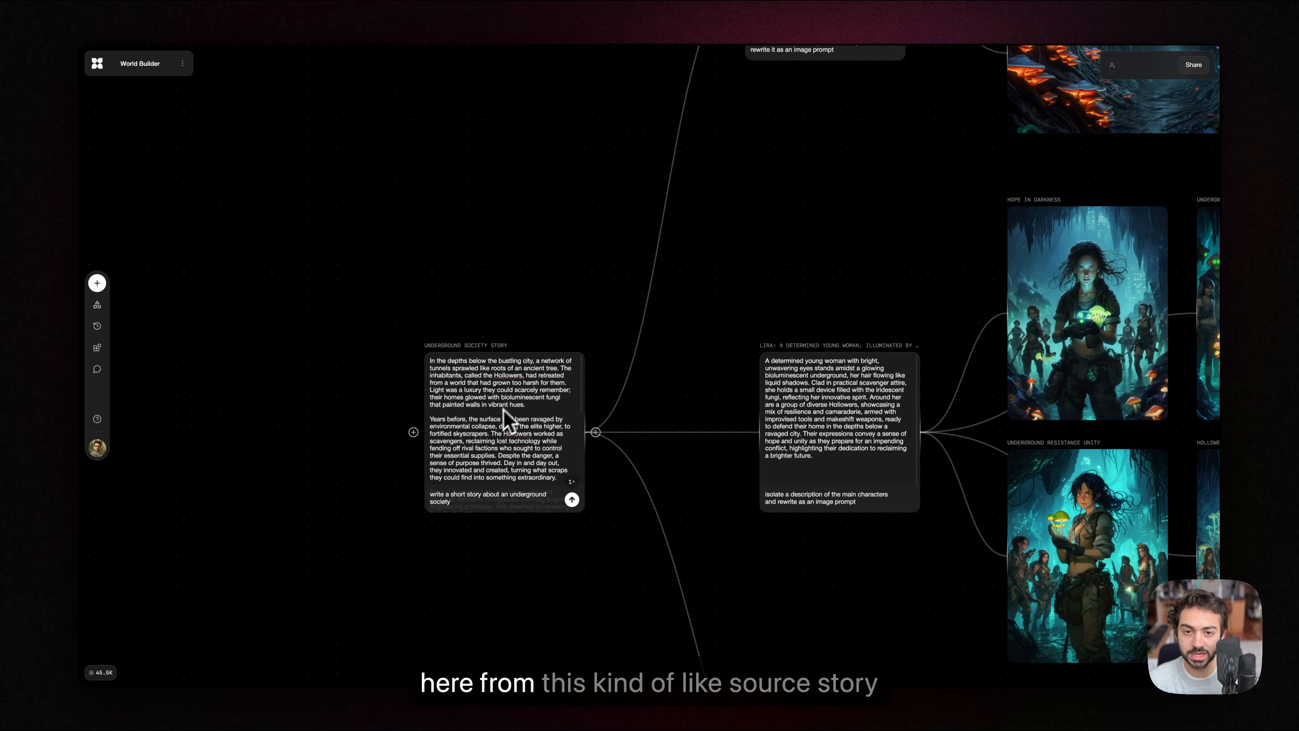
# Step: Review the setting description block and the tunnel images connected to it
pyautogui.hscroll(5, 645, 332)
pyautogui.scroll(-4, 591, 328)
pyautogui.scroll(1, 585, 348)
pyautogui.scroll(6, 580, 366)
pyautogui.scroll(-3, 563, 291)
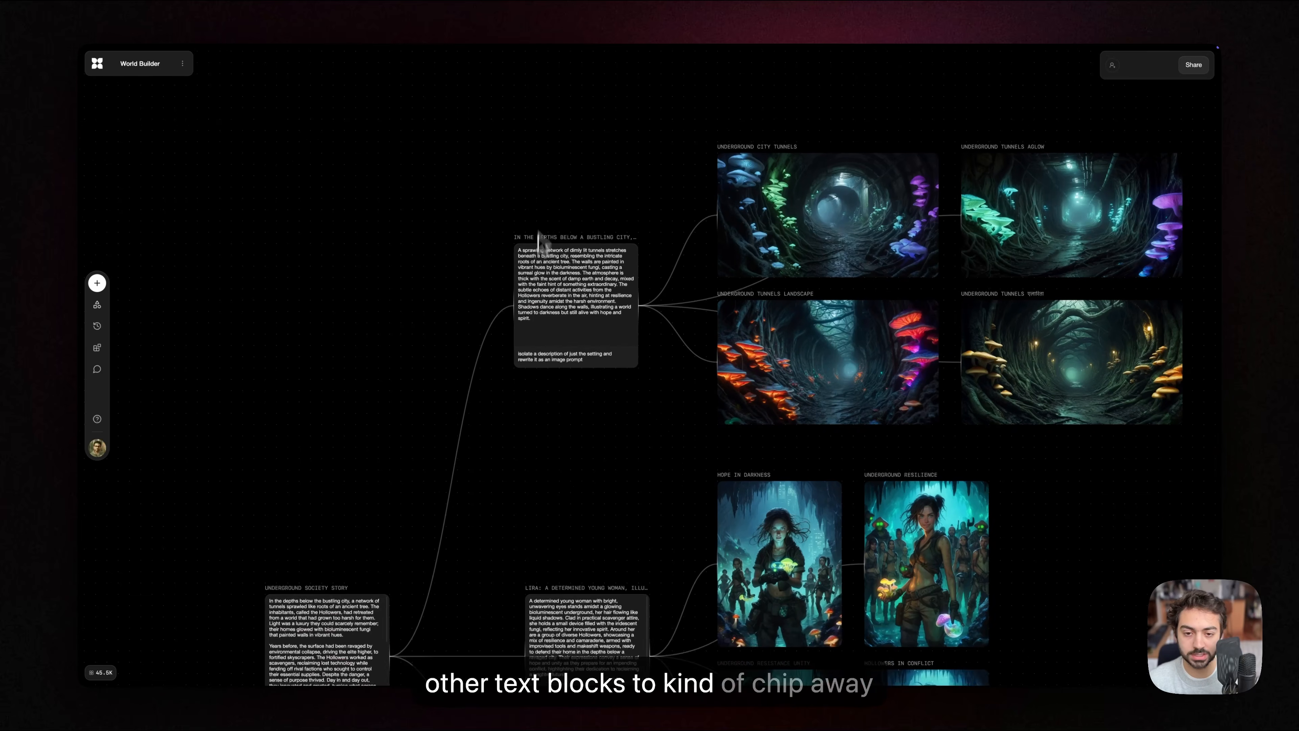
pyautogui.scroll(2, 539, 229)
pyautogui.hscroll(2, 551, 241)
pyautogui.scroll(3, 532, 253)
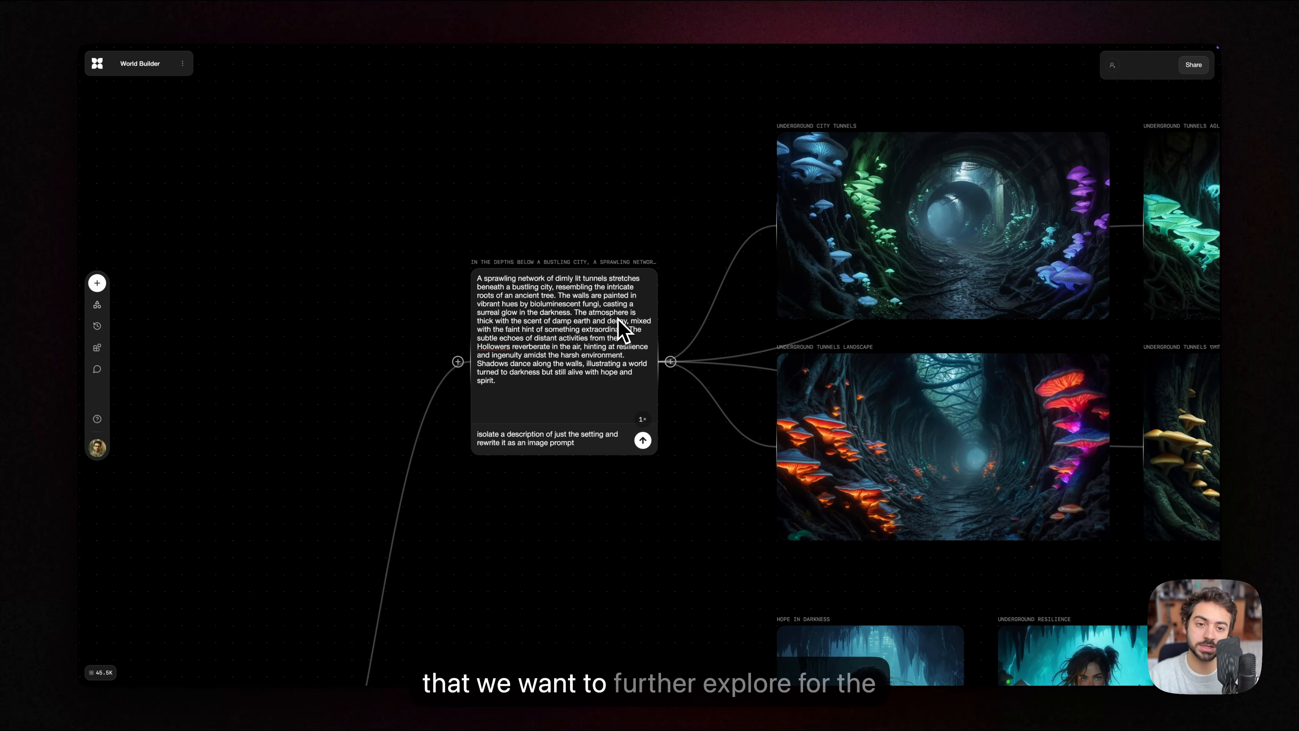
pyautogui.hscroll(3, 699, 203)
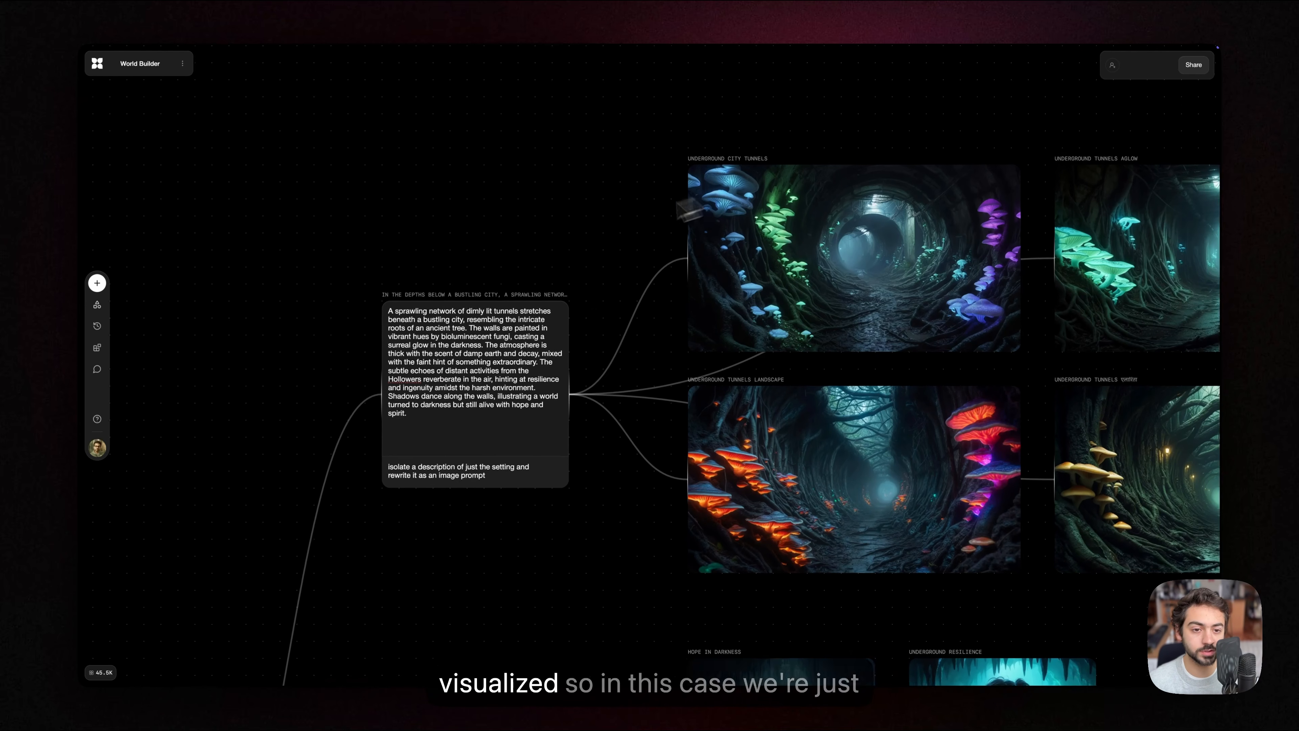
pyautogui.hscroll(-2, 526, 276)
pyautogui.scroll(-1, 504, 330)
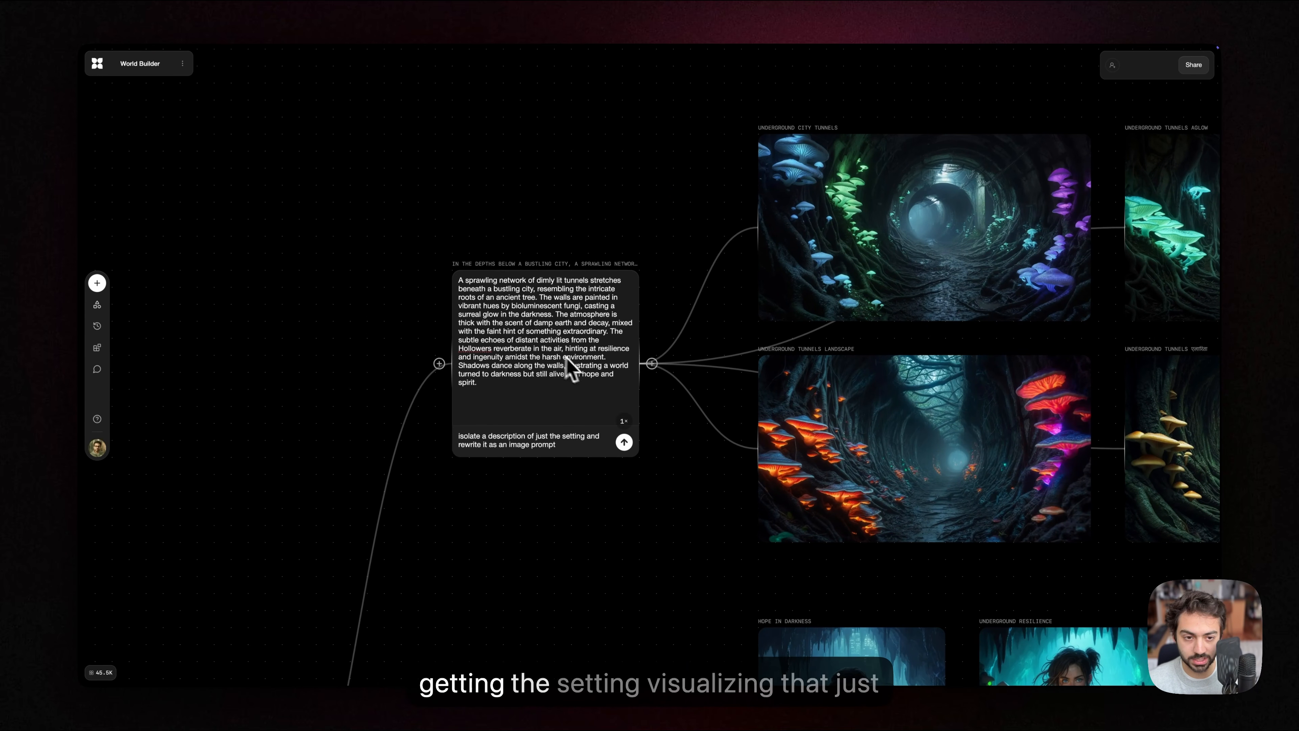
pyautogui.scroll(-3, 681, 464)
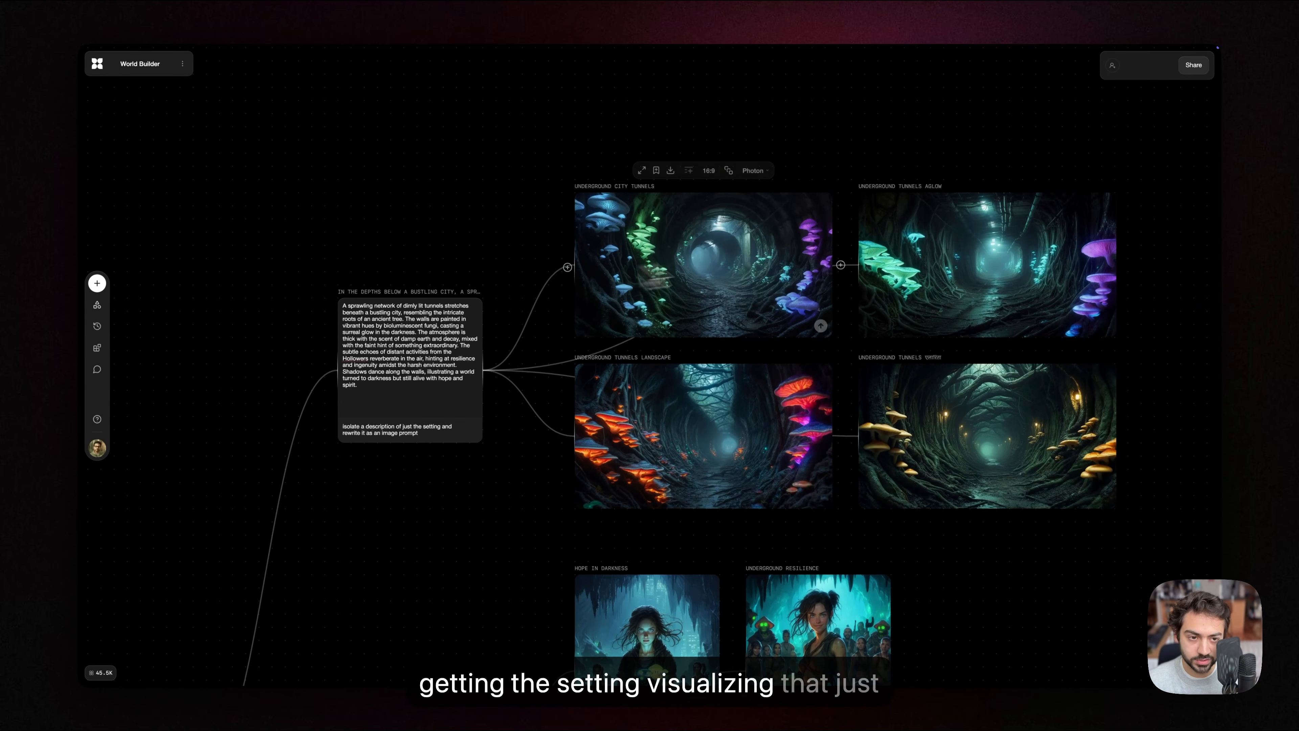
# Step: Examine the two scrap metal creature sculpture images at the end of the objects branch
pyautogui.scroll(-7, 869, 256)
pyautogui.hscroll(3, 869, 256)
pyautogui.scroll(-5, 820, 310)
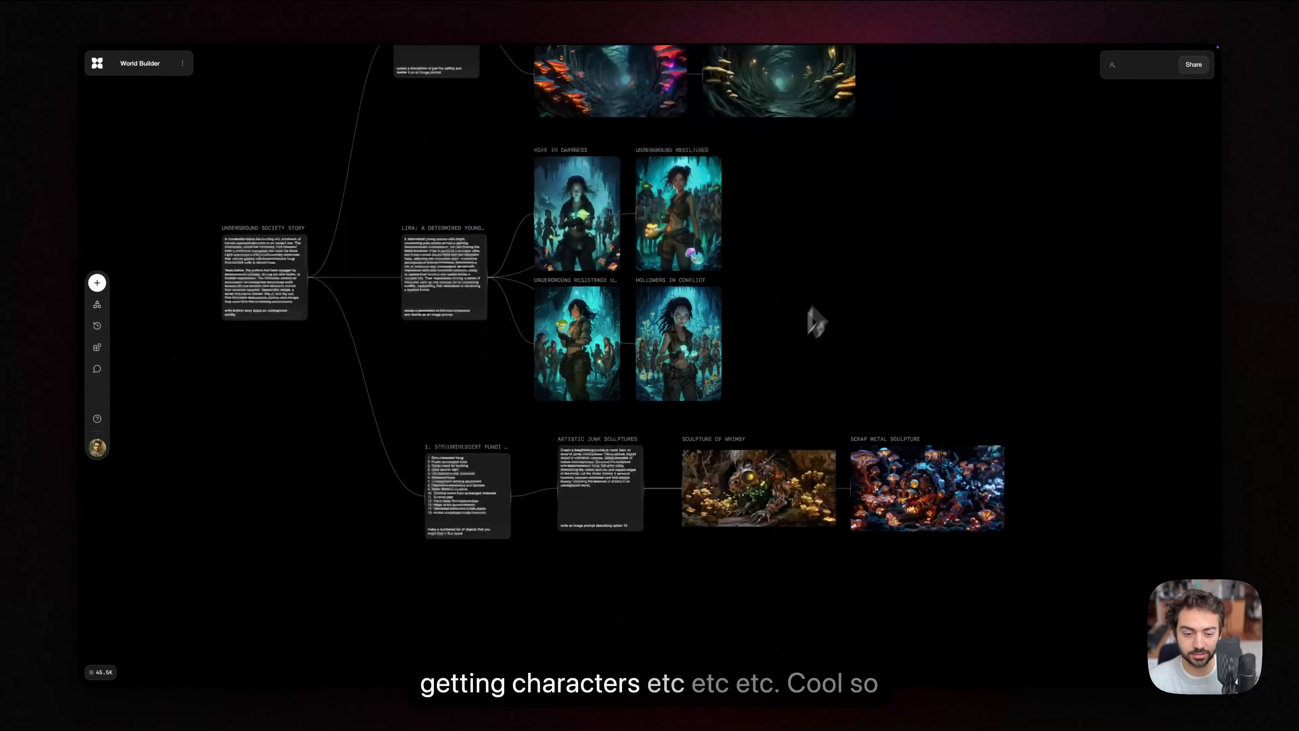
pyautogui.scroll(-3, 771, 282)
pyautogui.hscroll(2, 771, 281)
pyautogui.scroll(5, 663, 459)
pyautogui.scroll(3, 802, 491)
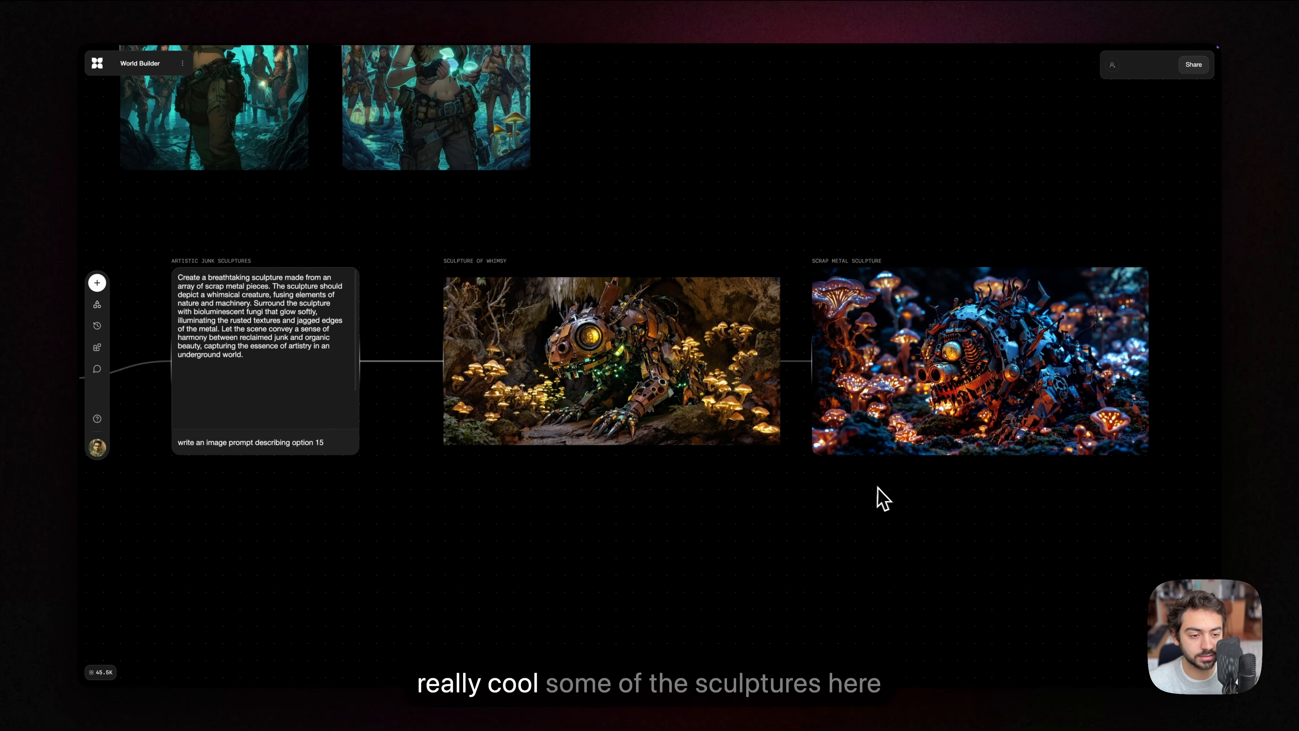
pyautogui.hscroll(4, 878, 498)
pyautogui.scroll(3, 725, 525)
pyautogui.hscroll(-3, 465, 537)
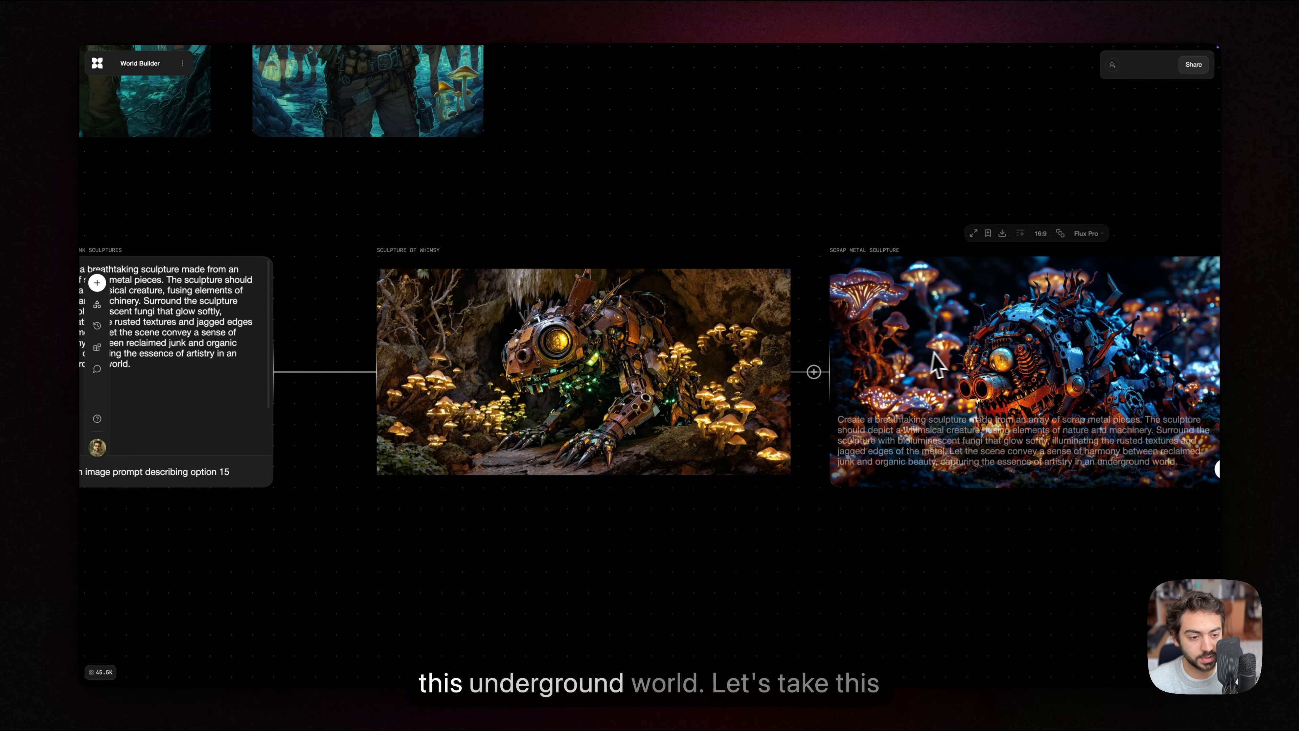
# Step: Connect a second text block to the numbered objects list, below the junk sculpture prompt block
pyautogui.moveTo(504, 527); pyautogui.dragTo(759, 366)
pyautogui.scroll(-3, 767, 376)
pyautogui.moveTo(655, 378); pyautogui.dragTo(686, 374)
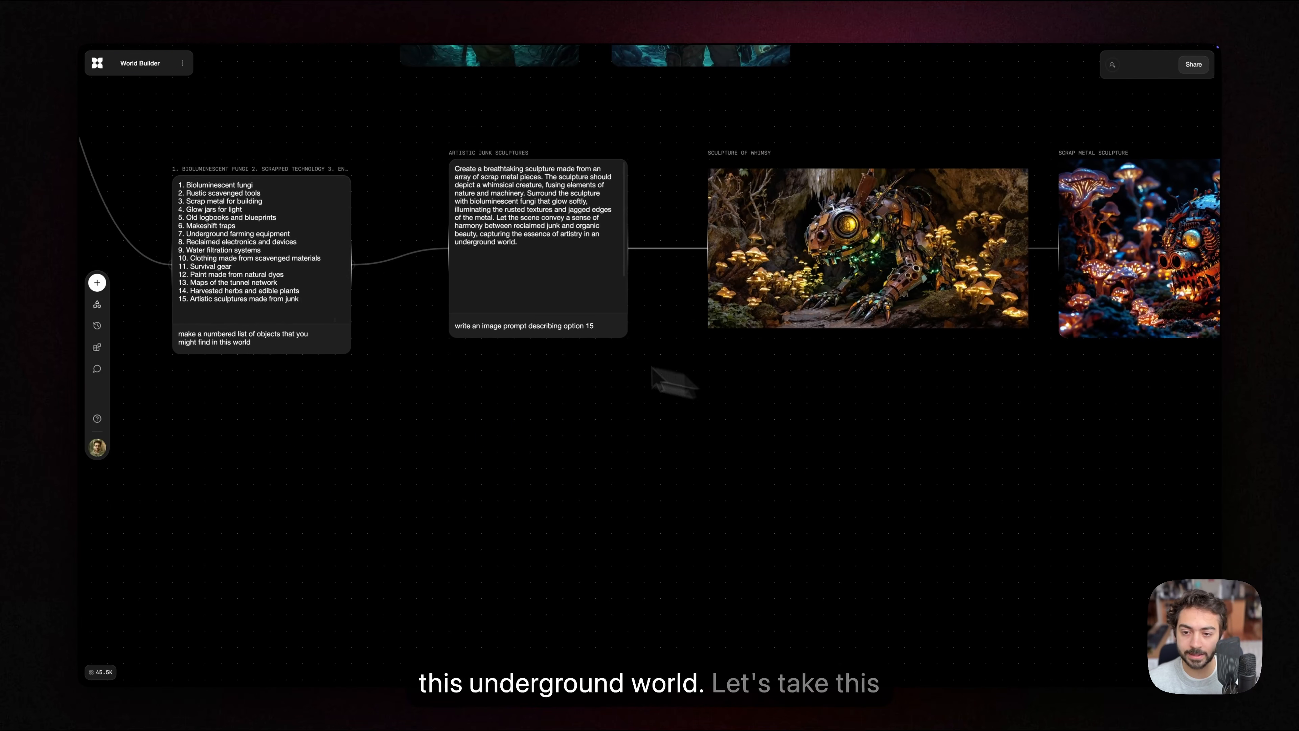
pyautogui.moveTo(358, 275); pyautogui.dragTo(460, 404)
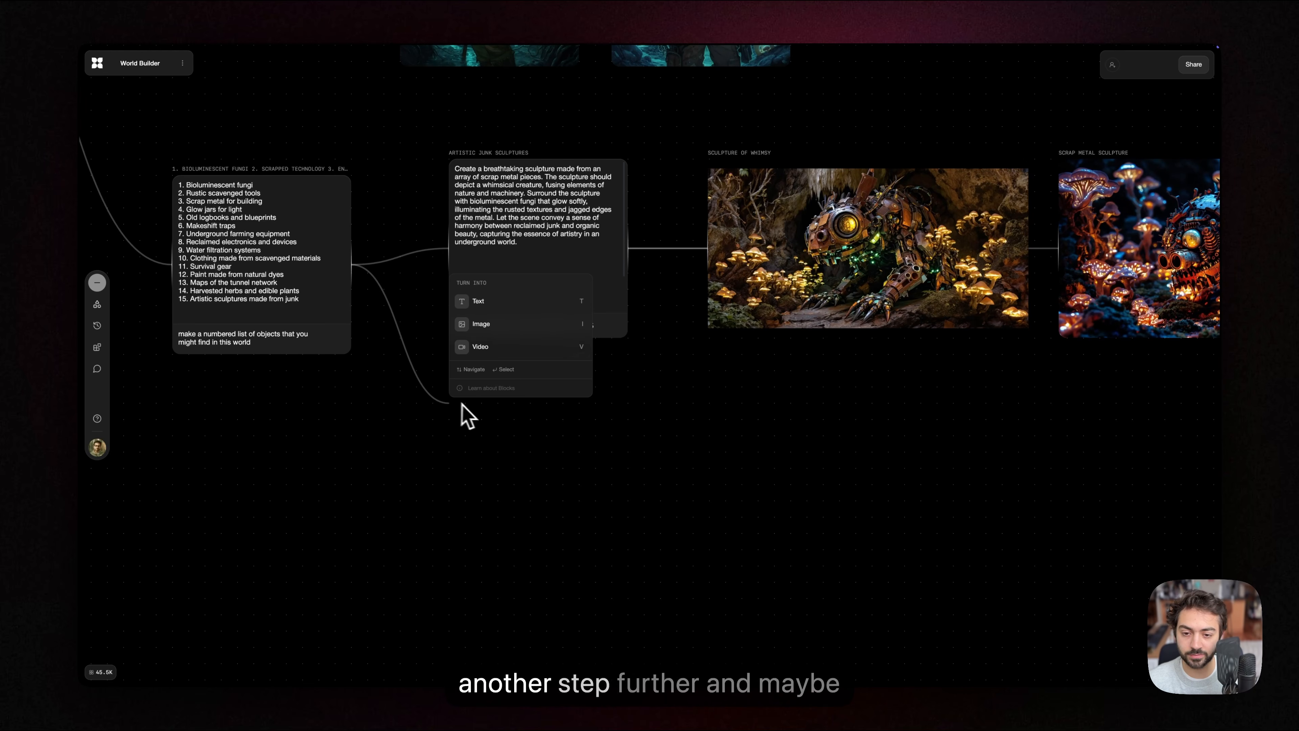
pyautogui.click(486, 307)
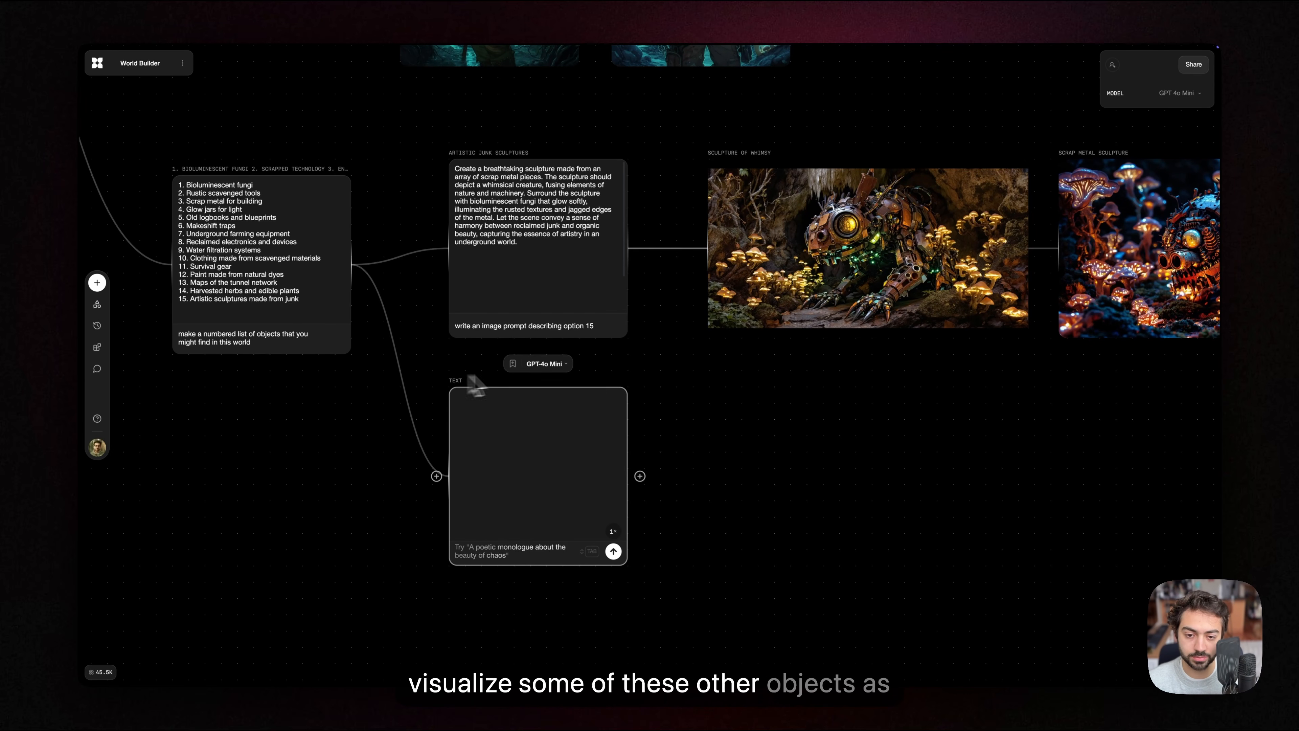
# Step: Reuse the sculpture block's prompt in the new text block, change it to "write an image prompt describing option 9", and run it
pyautogui.tripleClick(555, 326)
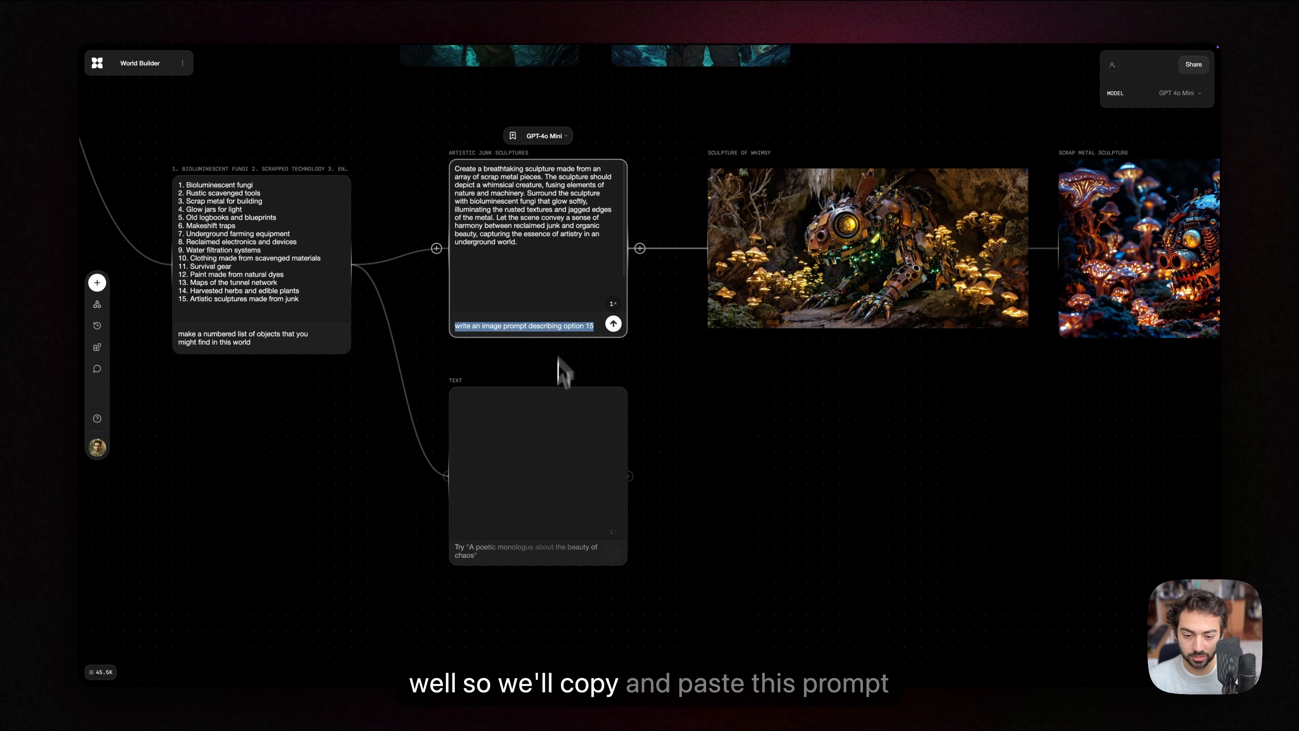
pyautogui.click(517, 551)
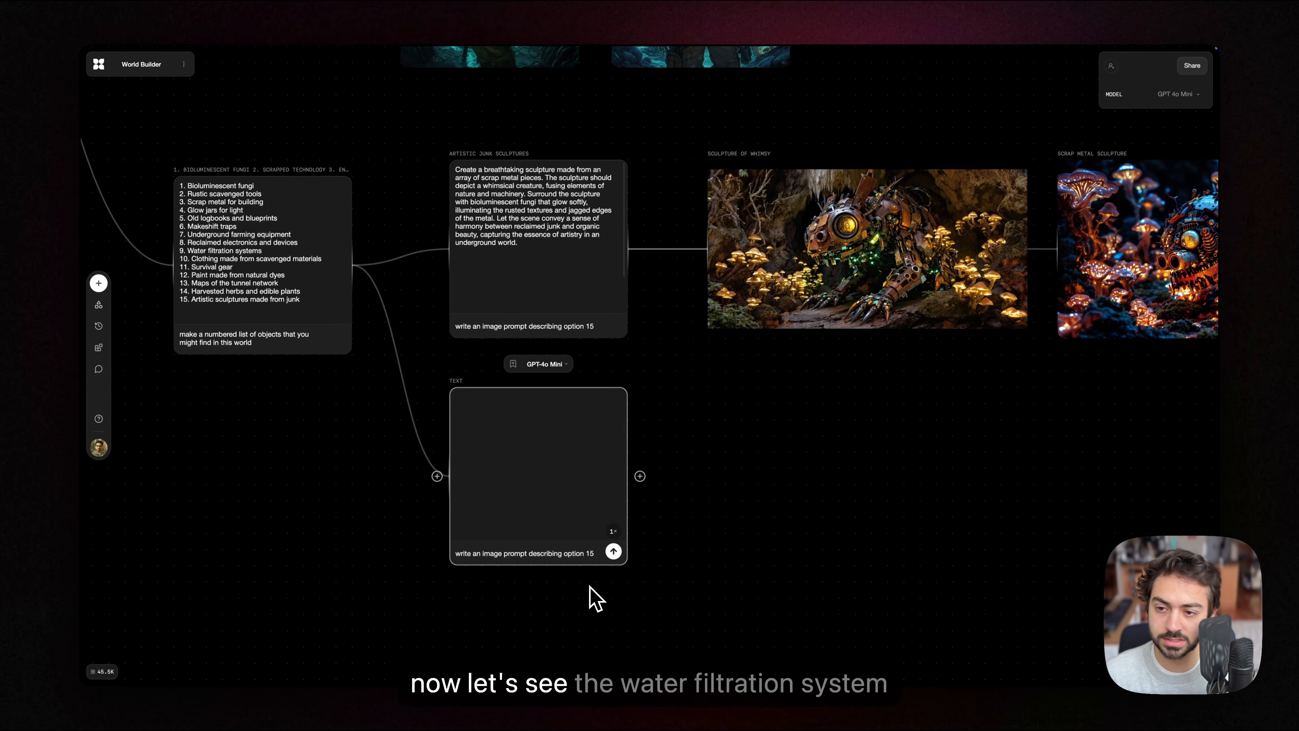
pyautogui.write('9')
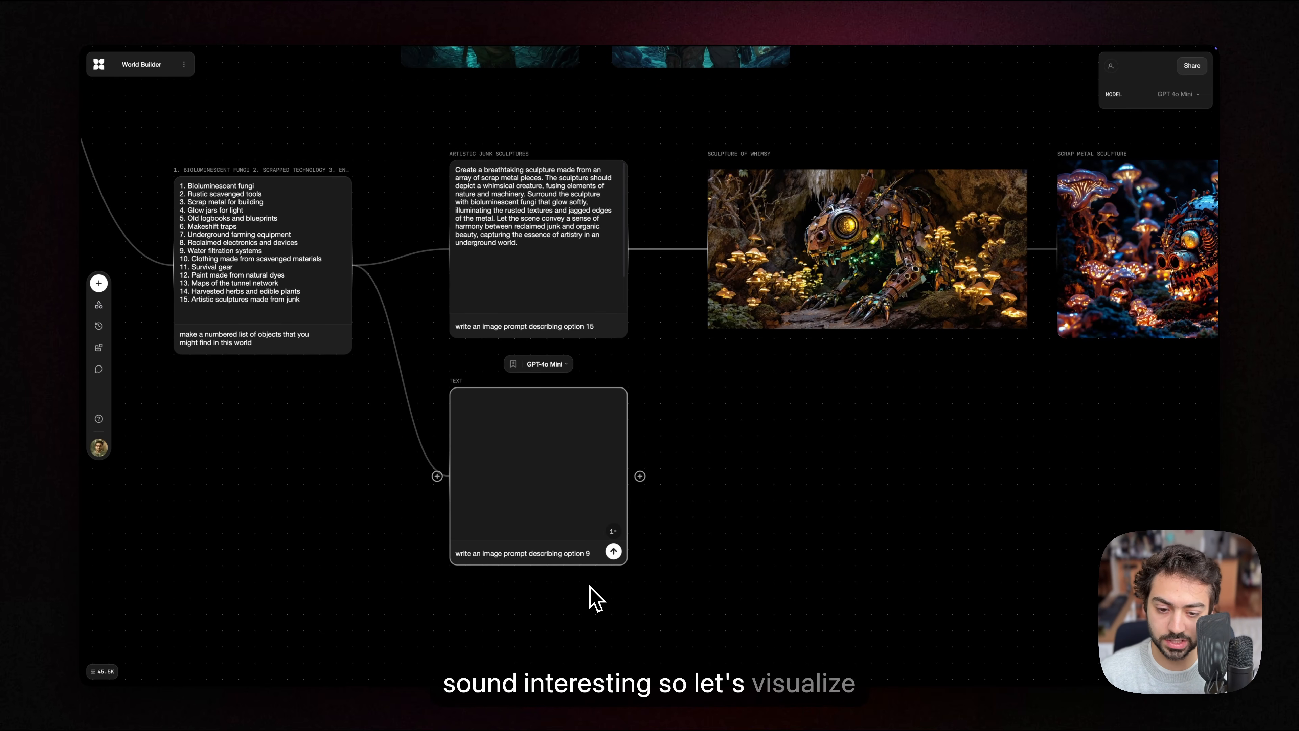
pyautogui.press('Return')
pyautogui.moveTo(741, 472); pyautogui.dragTo(656, 449)
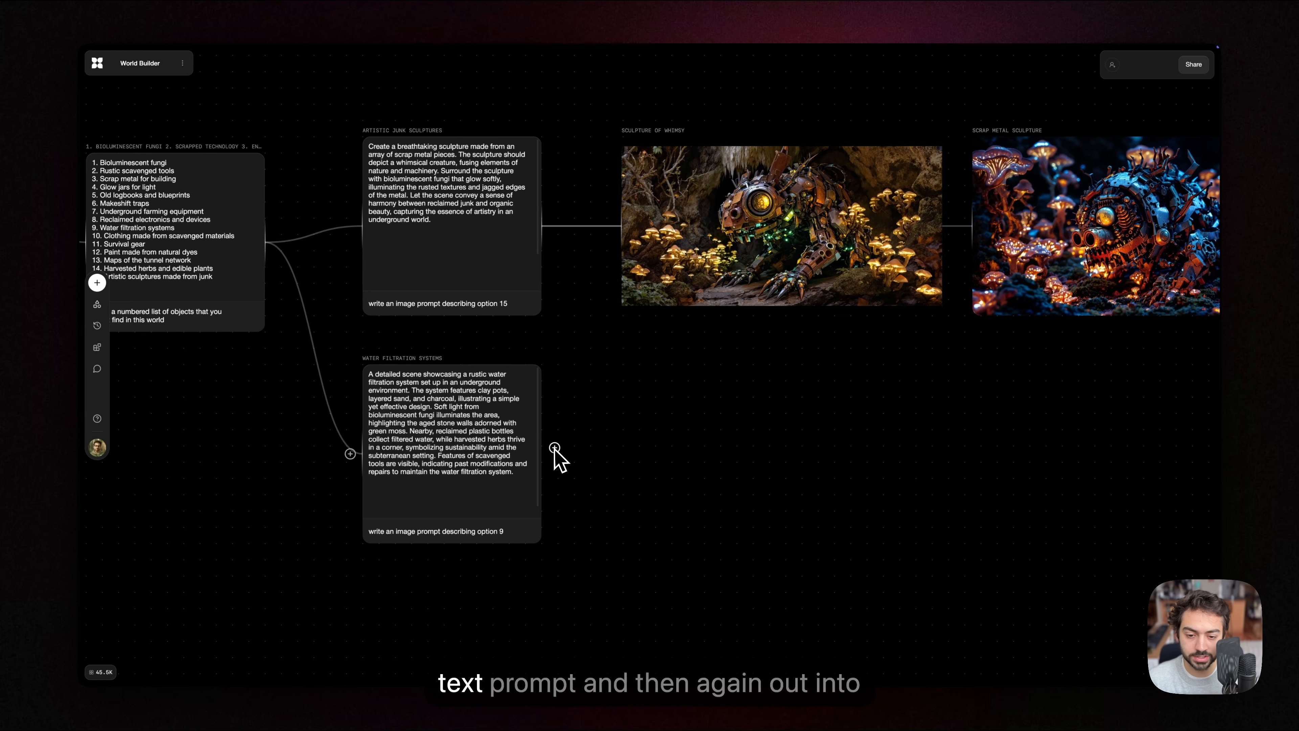
# Step: Connect an image block to the water filtration prompt, set it to Luma Photon at 16:9, and generate two images
pyautogui.moveTo(550, 449); pyautogui.dragTo(640, 446)
pyautogui.click(686, 384)
pyautogui.click(790, 325)
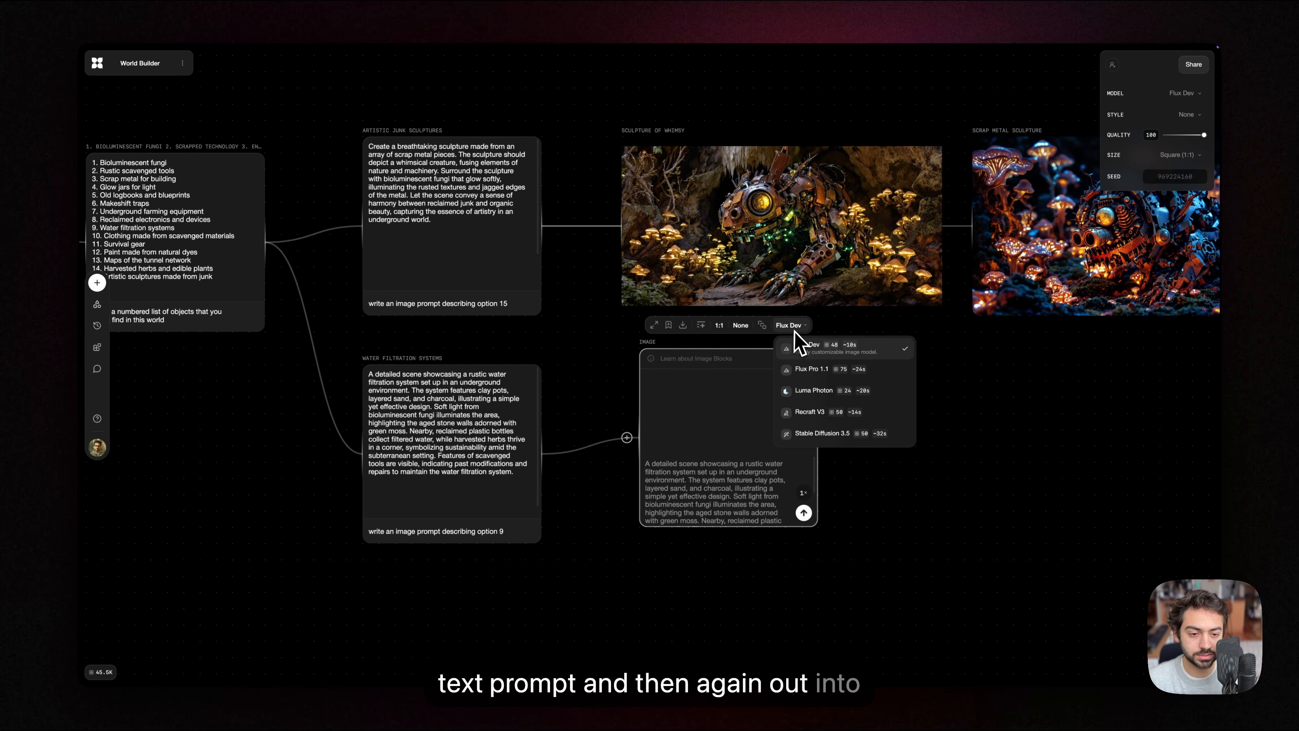
pyautogui.click(818, 390)
pyautogui.click(733, 325)
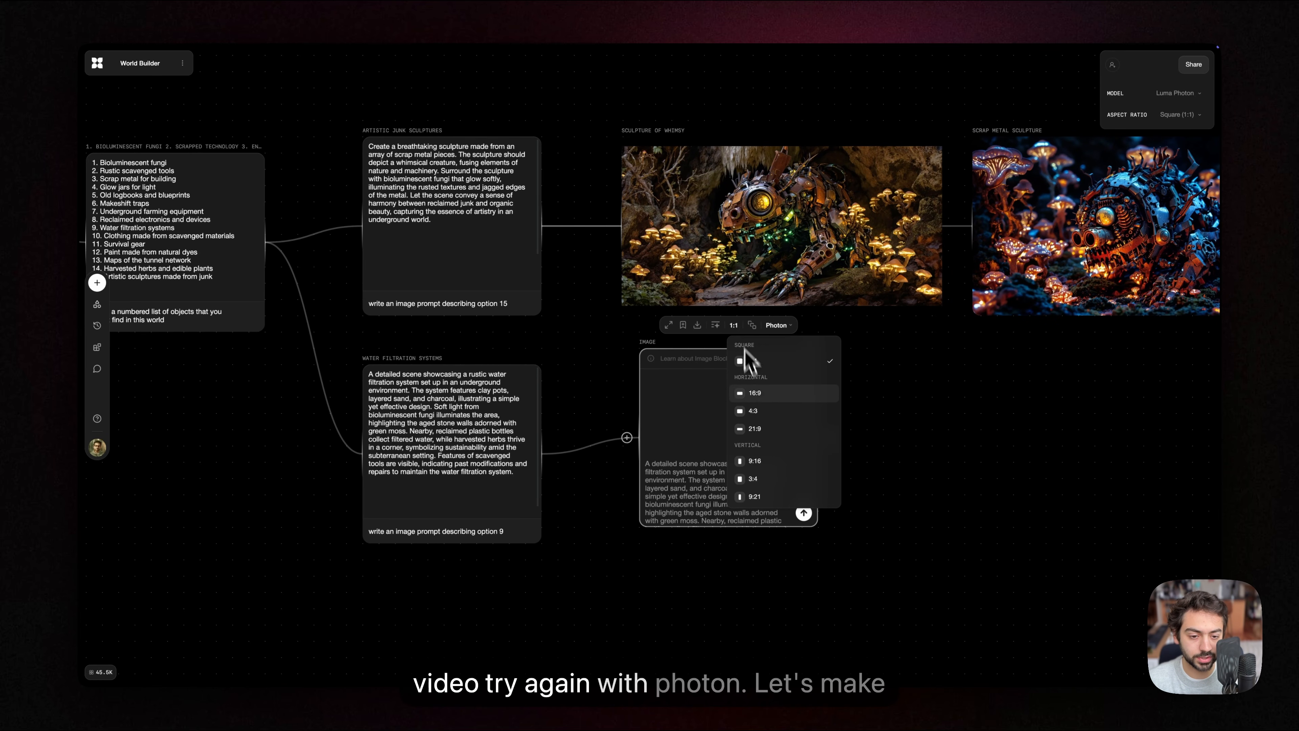
pyautogui.click(764, 402)
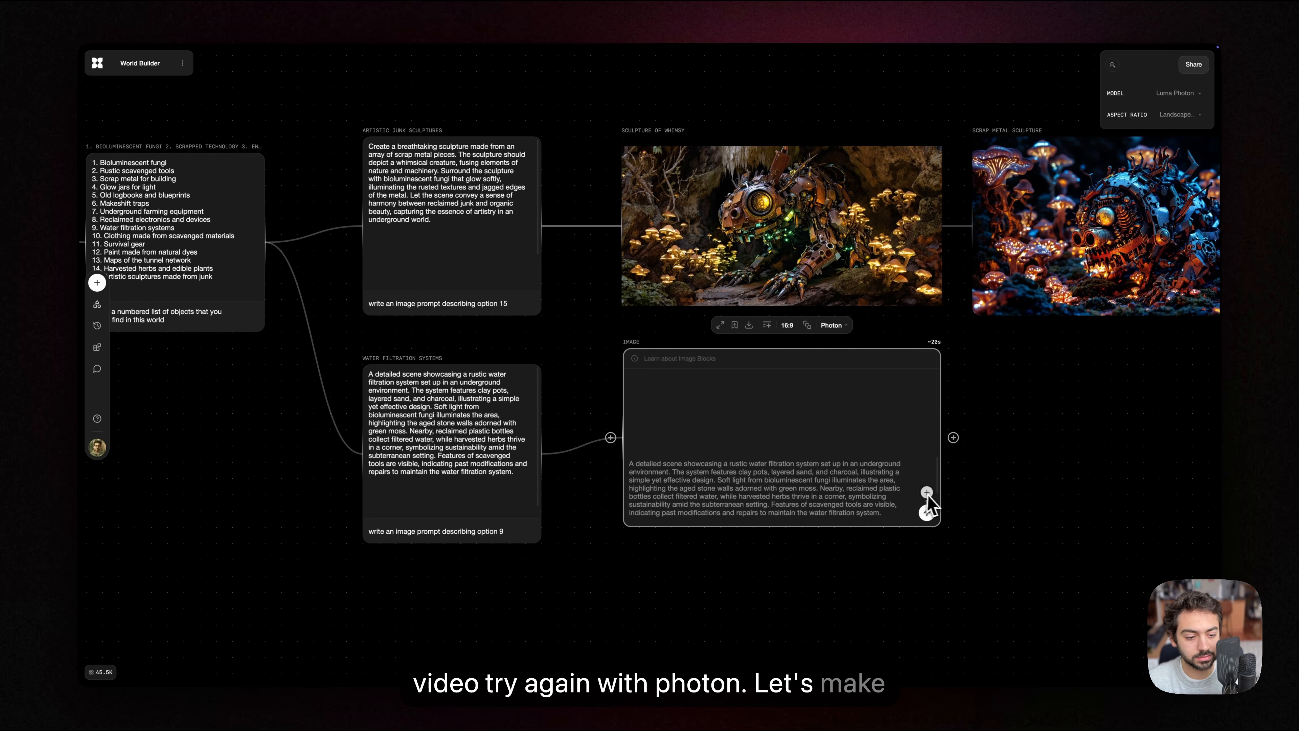
pyautogui.click(926, 512)
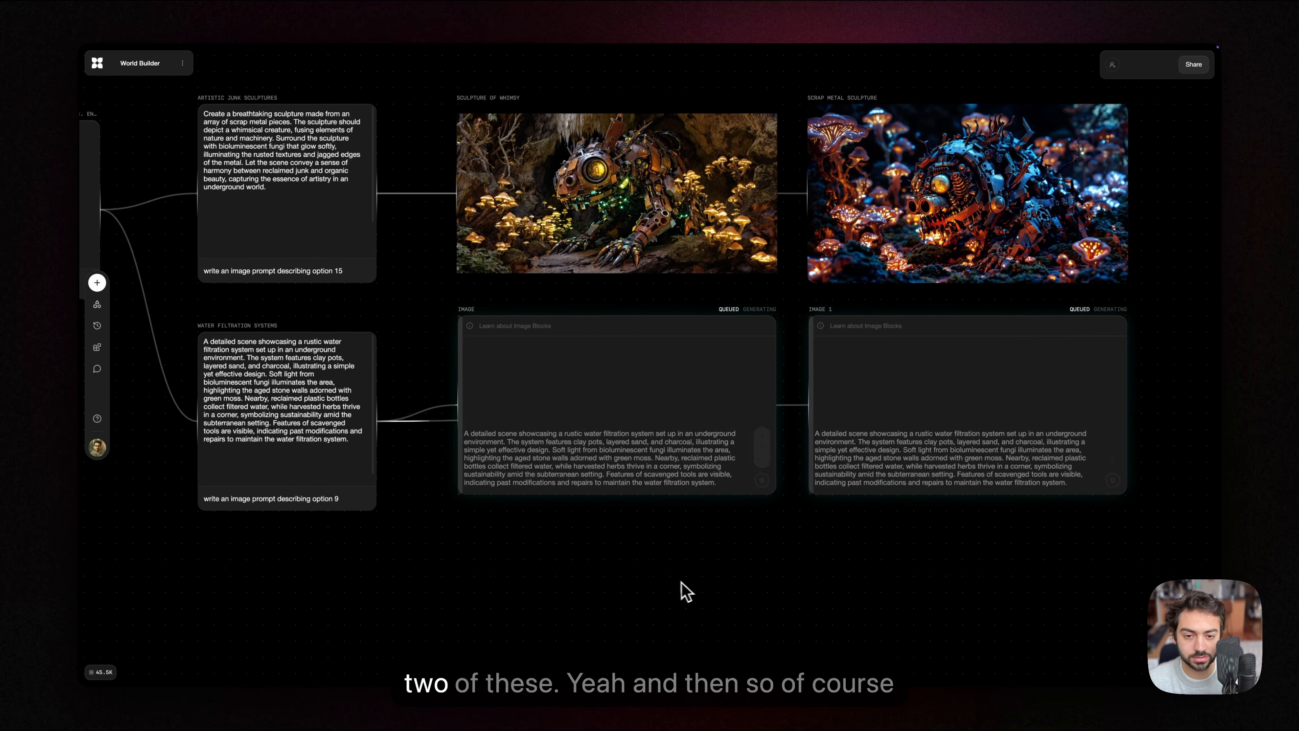
# Step: Connect a video block to the tunnel image with the glowing yellow mushrooms and lanterns in the setting branch
pyautogui.scroll(10, 869, 397)
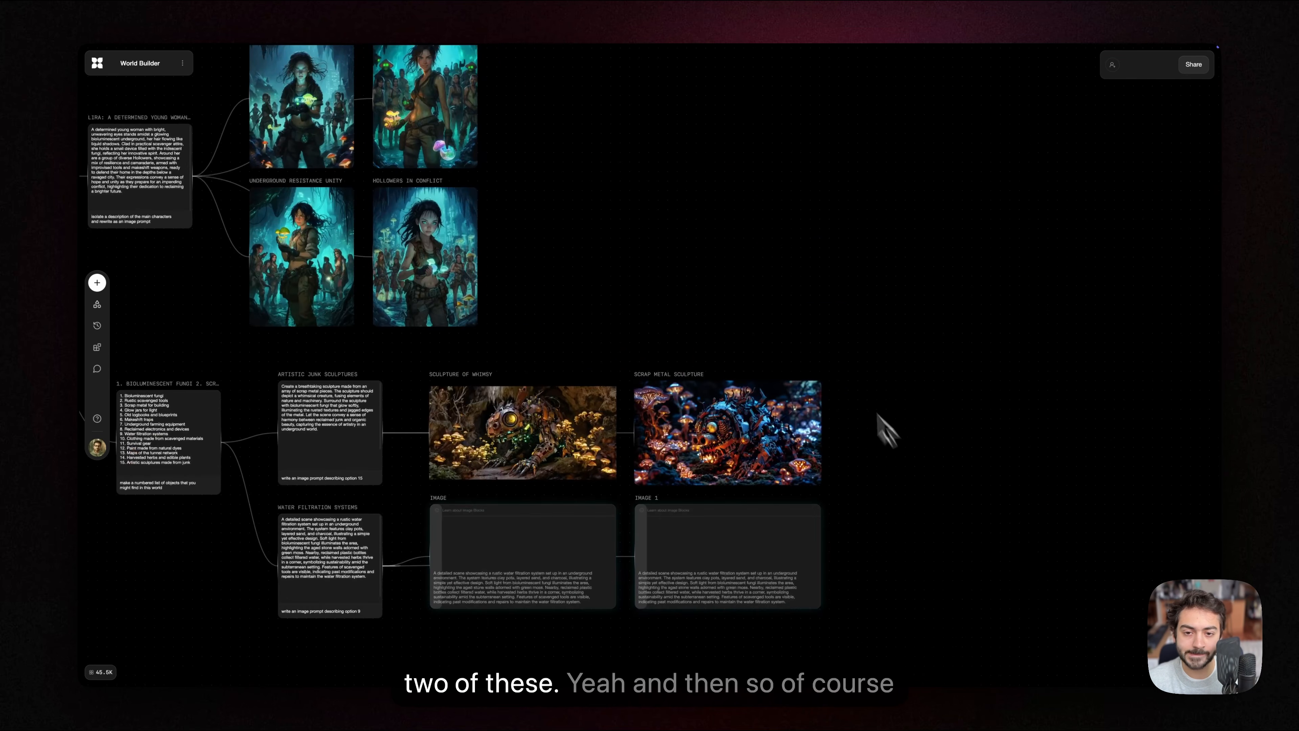
pyautogui.scroll(5, 712, 353)
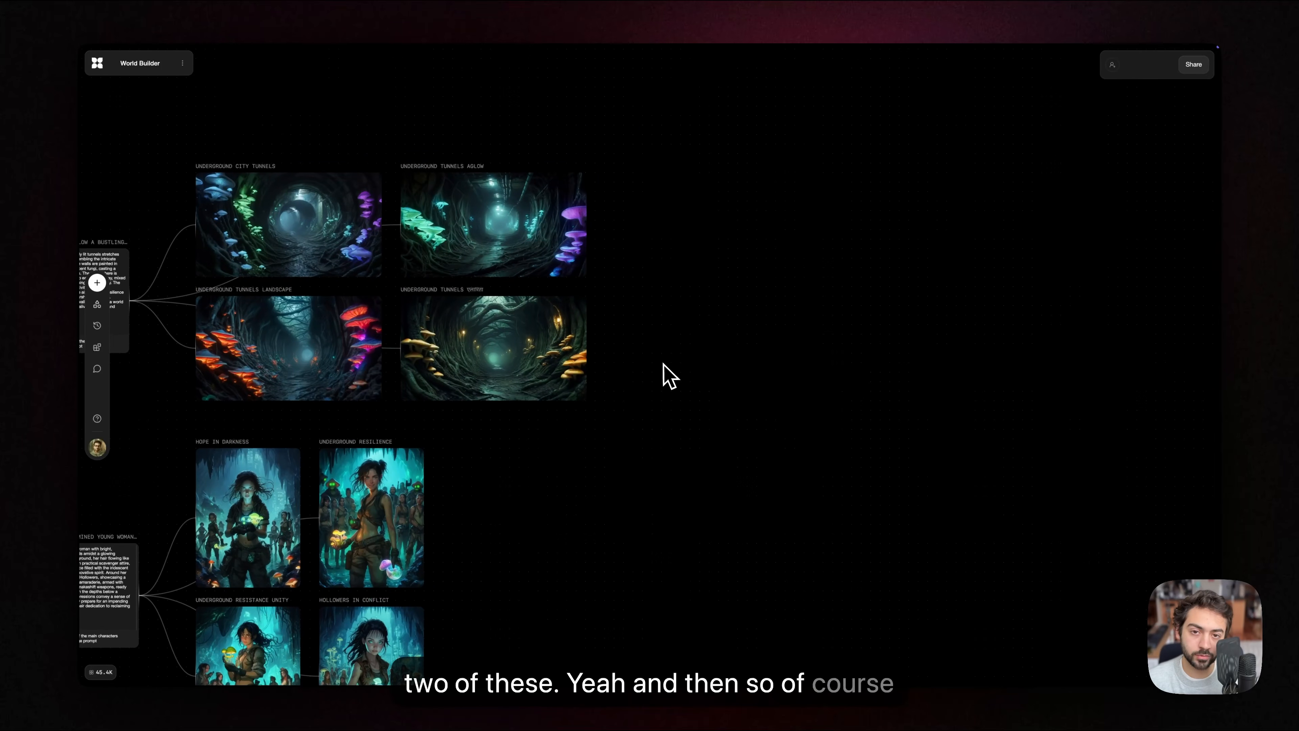
pyautogui.hscroll(-2, 666, 374)
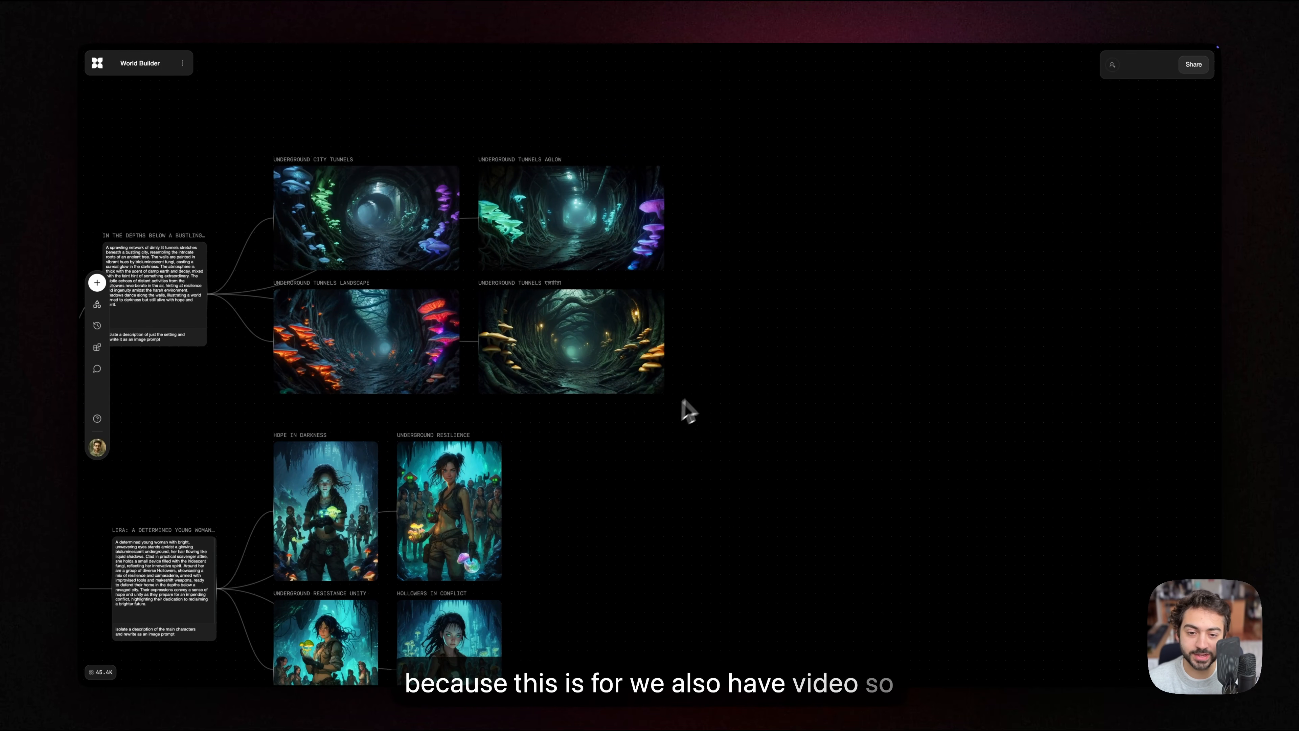
pyautogui.scroll(5, 684, 414)
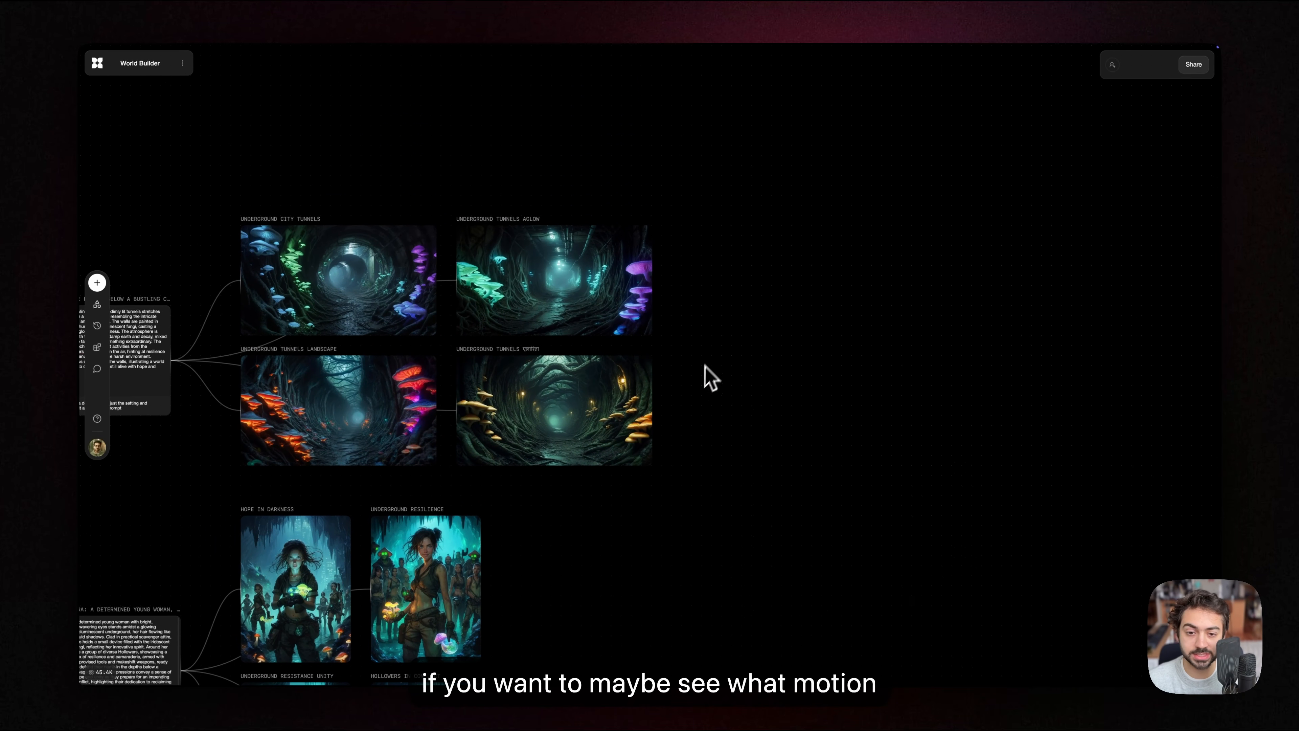
pyautogui.scroll(3, 710, 379)
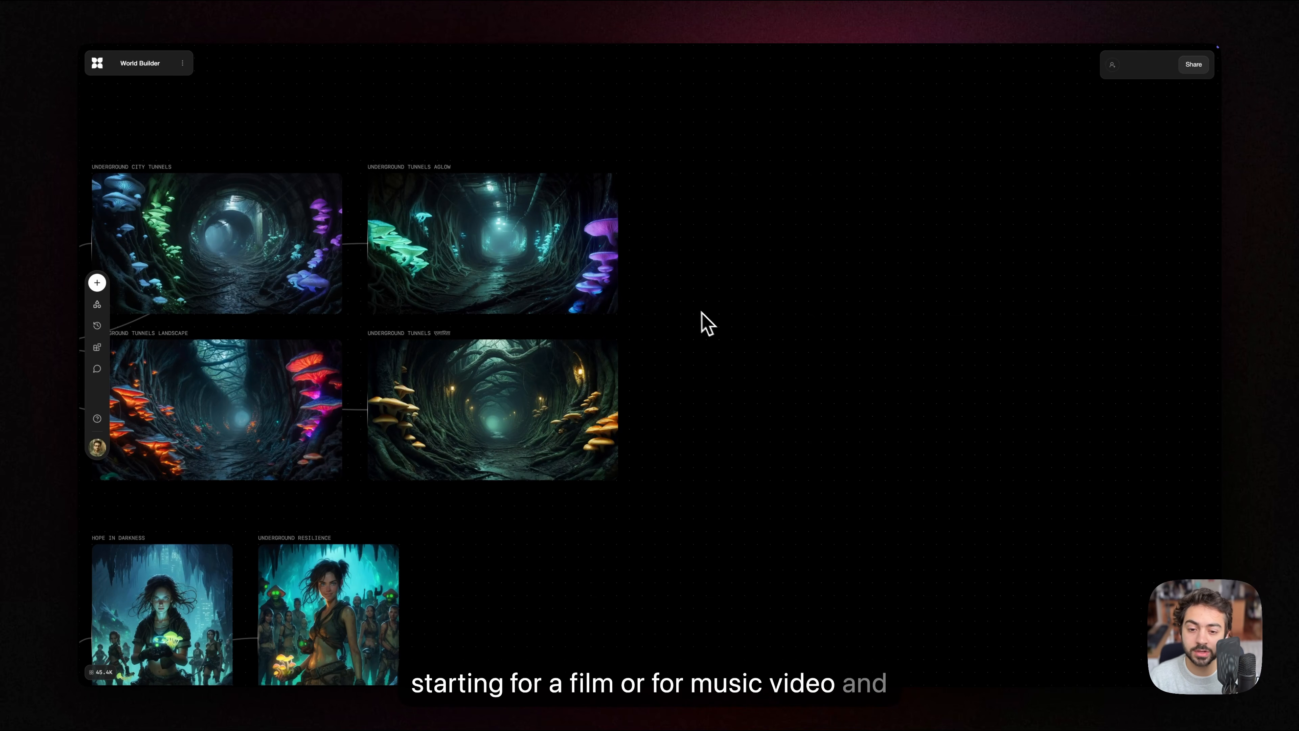
pyautogui.scroll(-3, 683, 315)
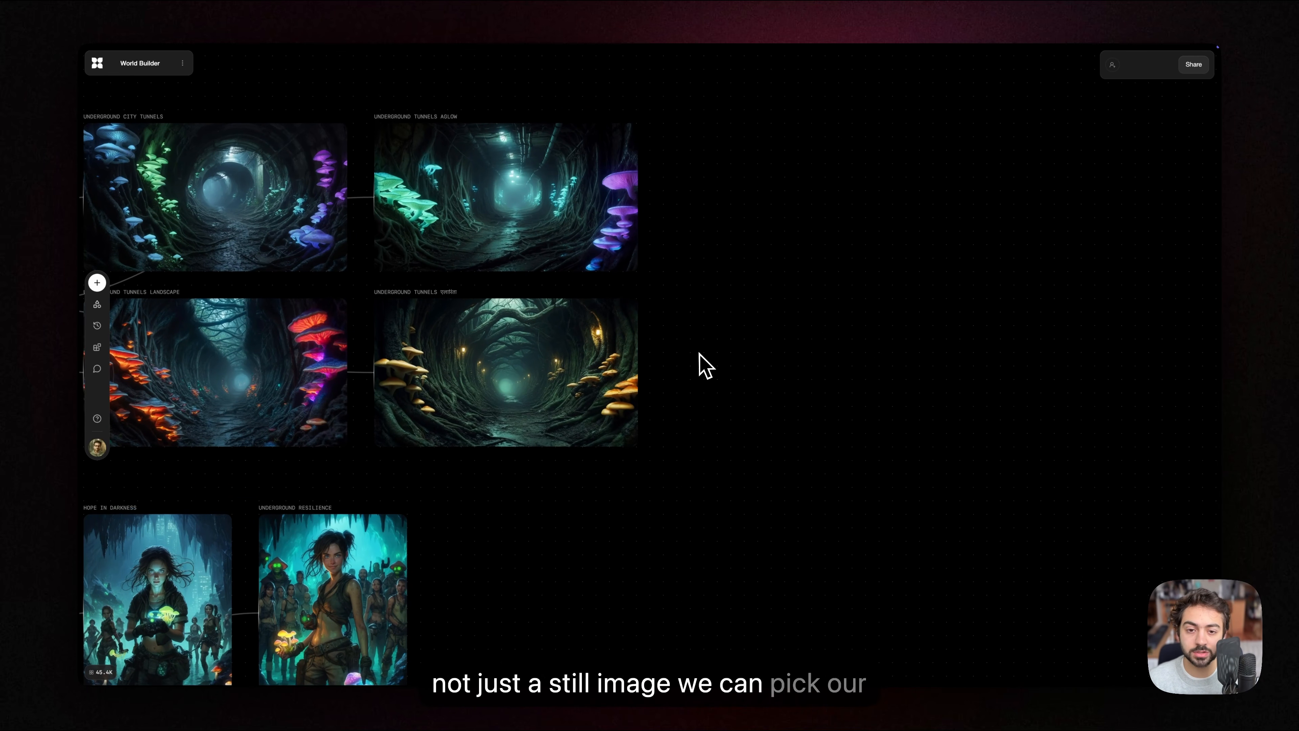
pyautogui.moveTo(700, 354); pyautogui.dragTo(697, 394)
pyautogui.moveTo(701, 322); pyautogui.dragTo(696, 313)
pyautogui.scroll(5, 700, 324)
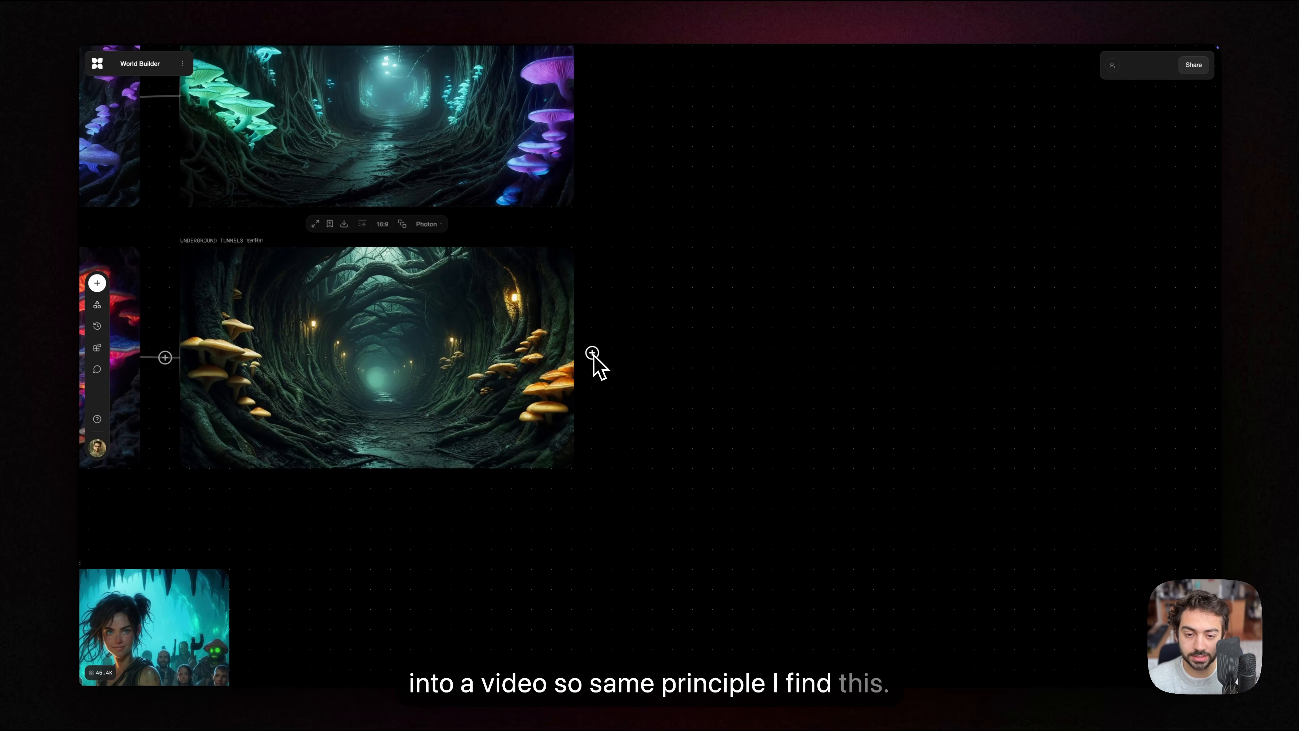
pyautogui.moveTo(592, 353); pyautogui.dragTo(746, 281)
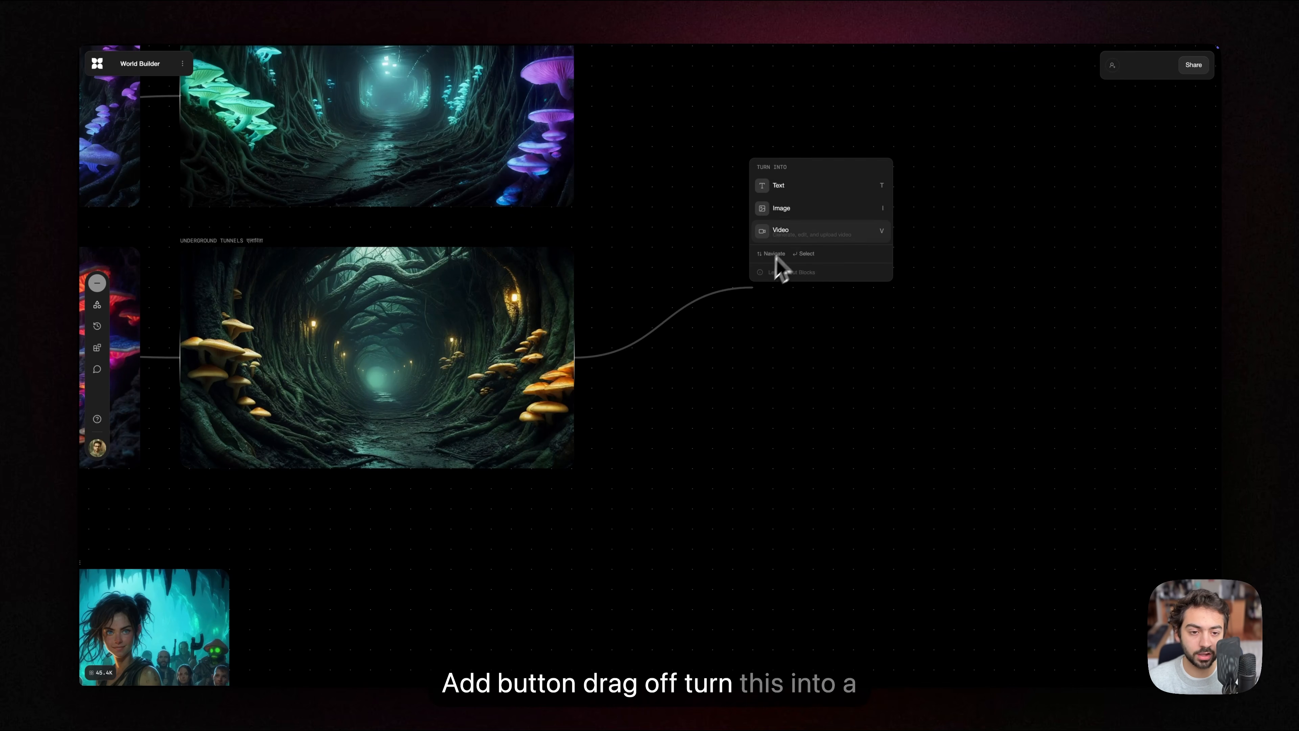
pyautogui.click(792, 232)
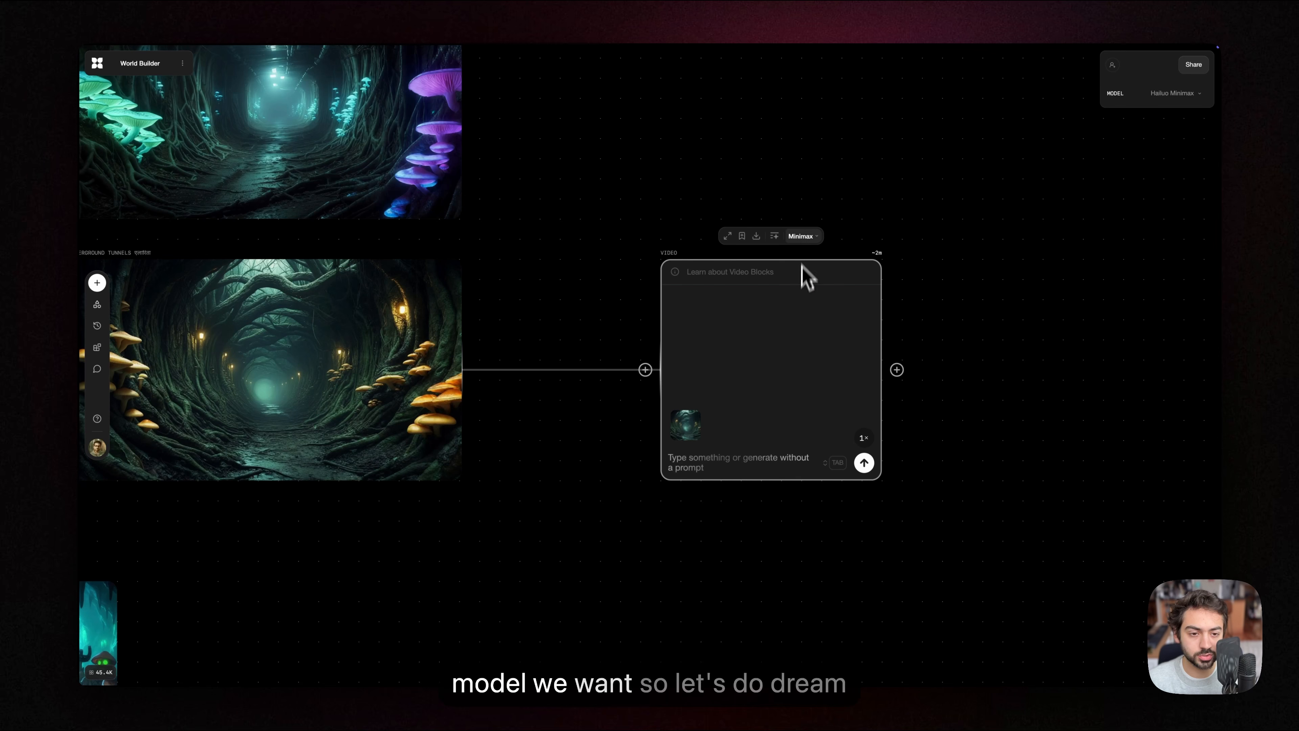
# Step: Set the video block's model to Luma Dream Machine and generate the clip without a text prompt
pyautogui.click(802, 236)
pyautogui.click(845, 345)
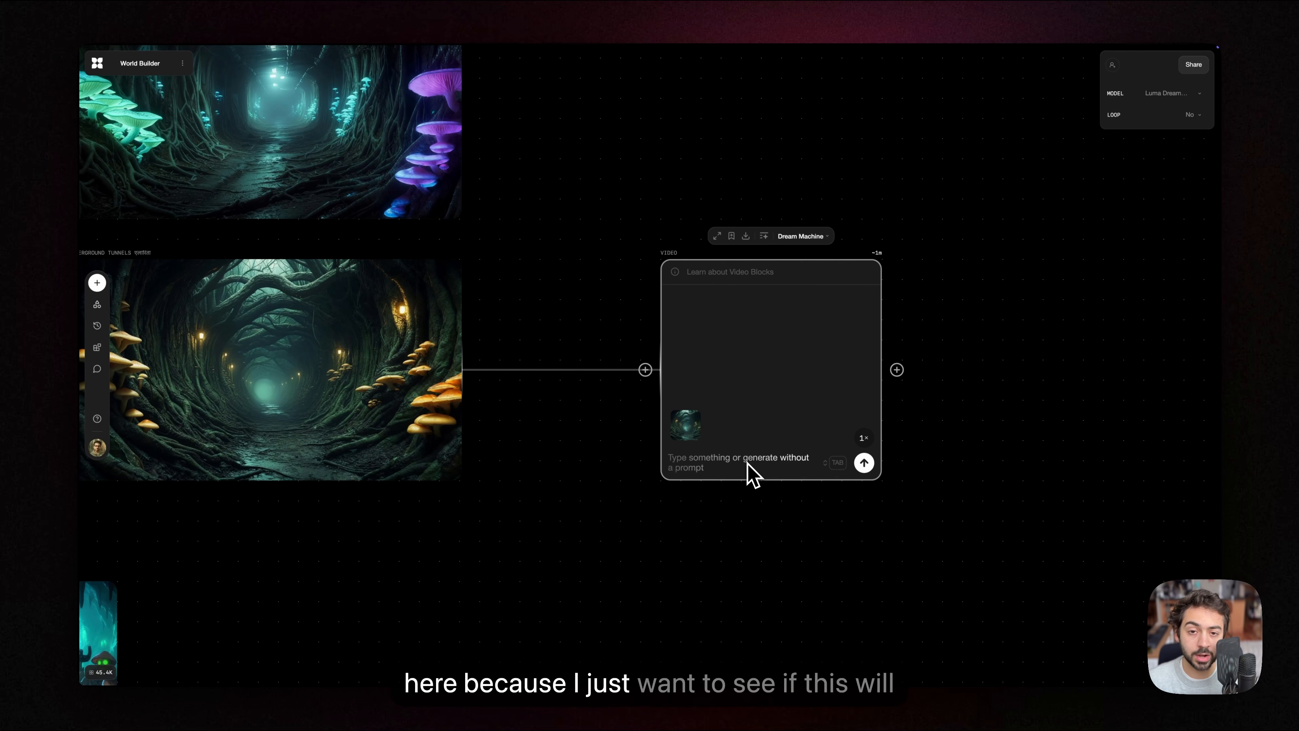
pyautogui.scroll(-1, 688, 486)
pyautogui.hscroll(-2, 680, 487)
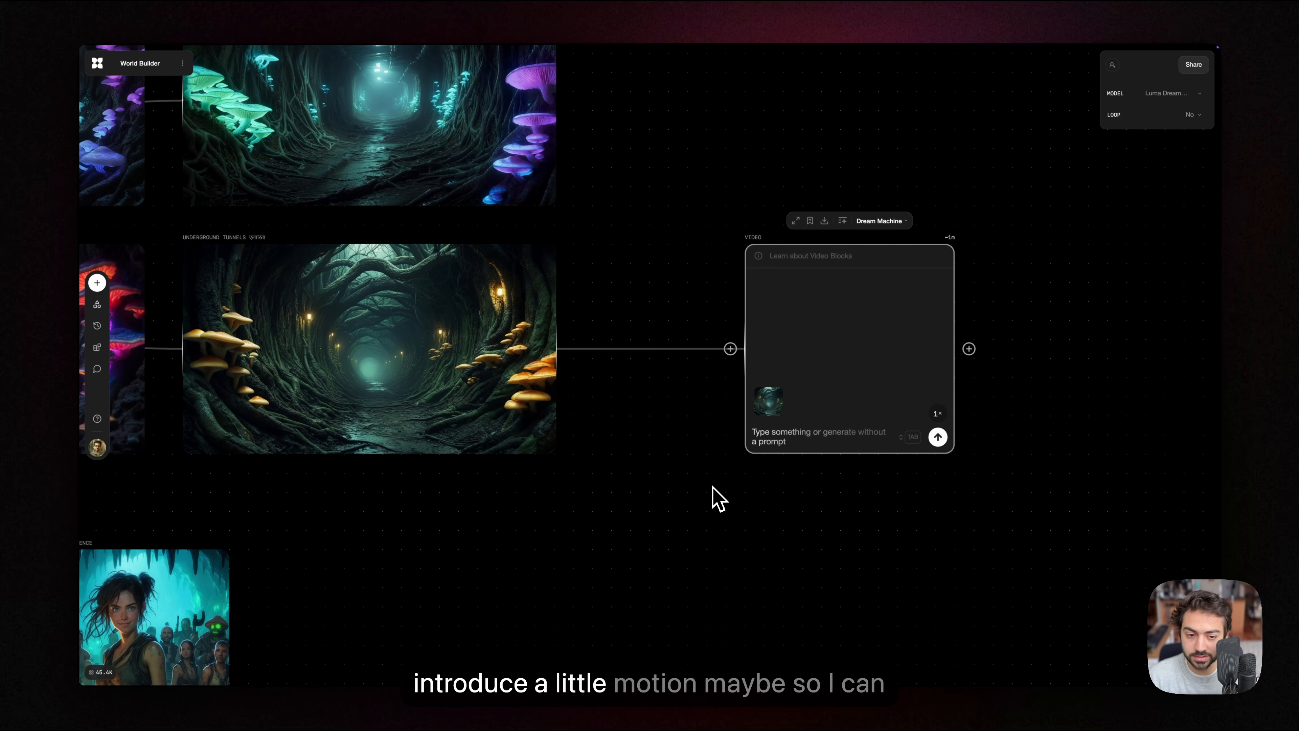
pyautogui.hscroll(2, 739, 487)
pyautogui.scroll(-1, 739, 487)
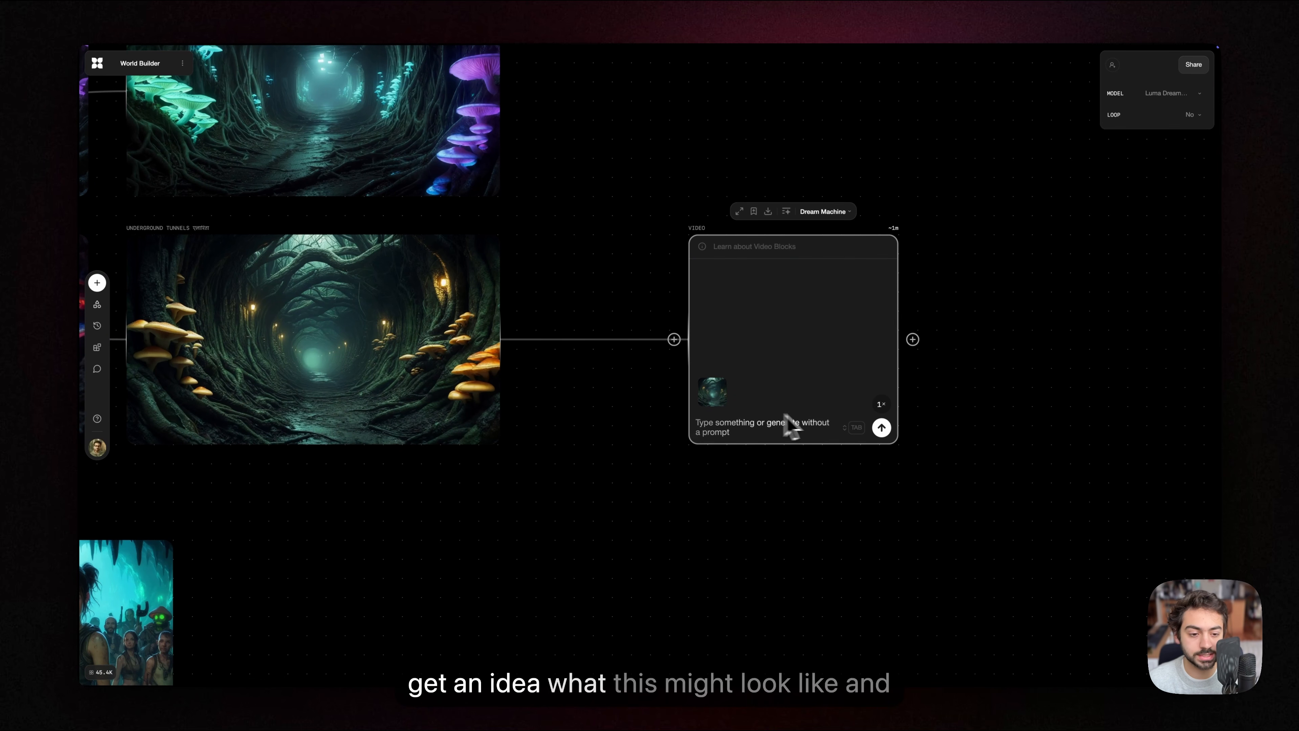
pyautogui.click(881, 427)
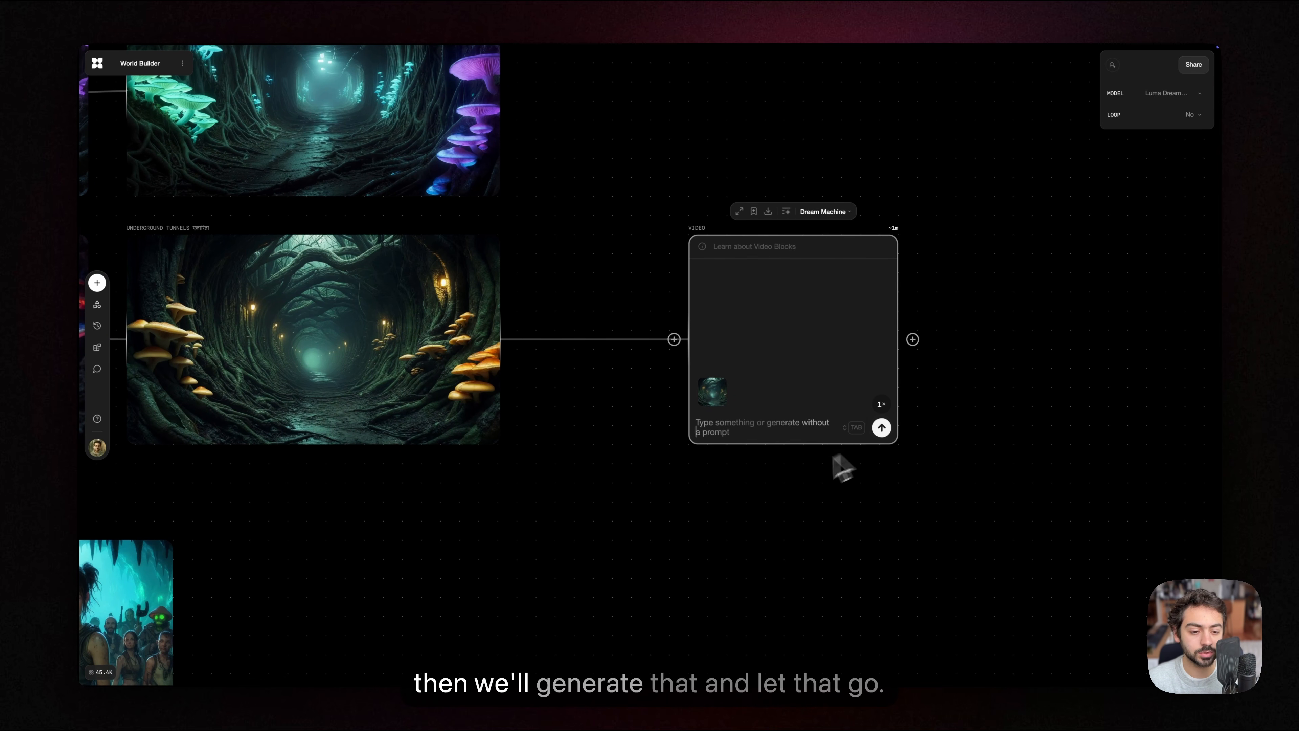
# Step: Examine the two water filtration images at the end of the objects branch
pyautogui.scroll(-5, 645, 435)
pyautogui.moveTo(649, 589); pyautogui.dragTo(684, 225)
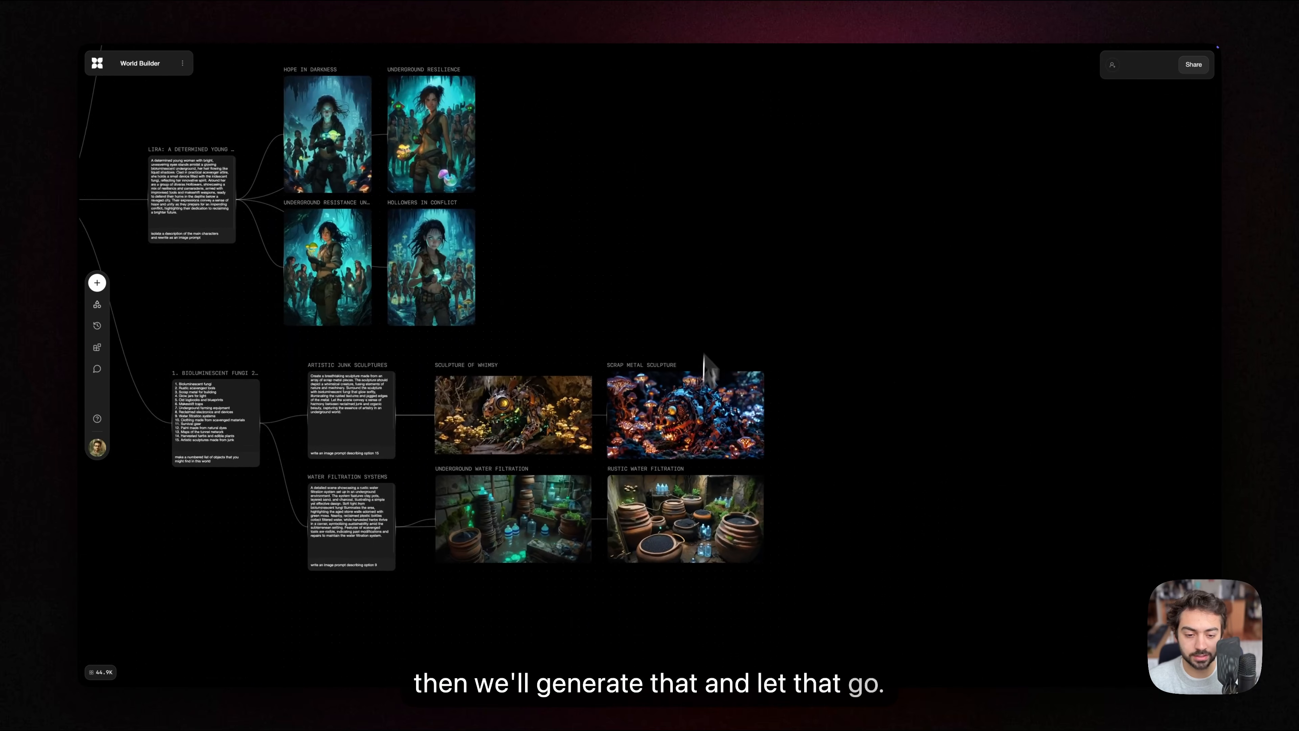
pyautogui.moveTo(798, 621); pyautogui.dragTo(854, 511)
pyautogui.scroll(4, 643, 530)
pyautogui.scroll(5, 615, 530)
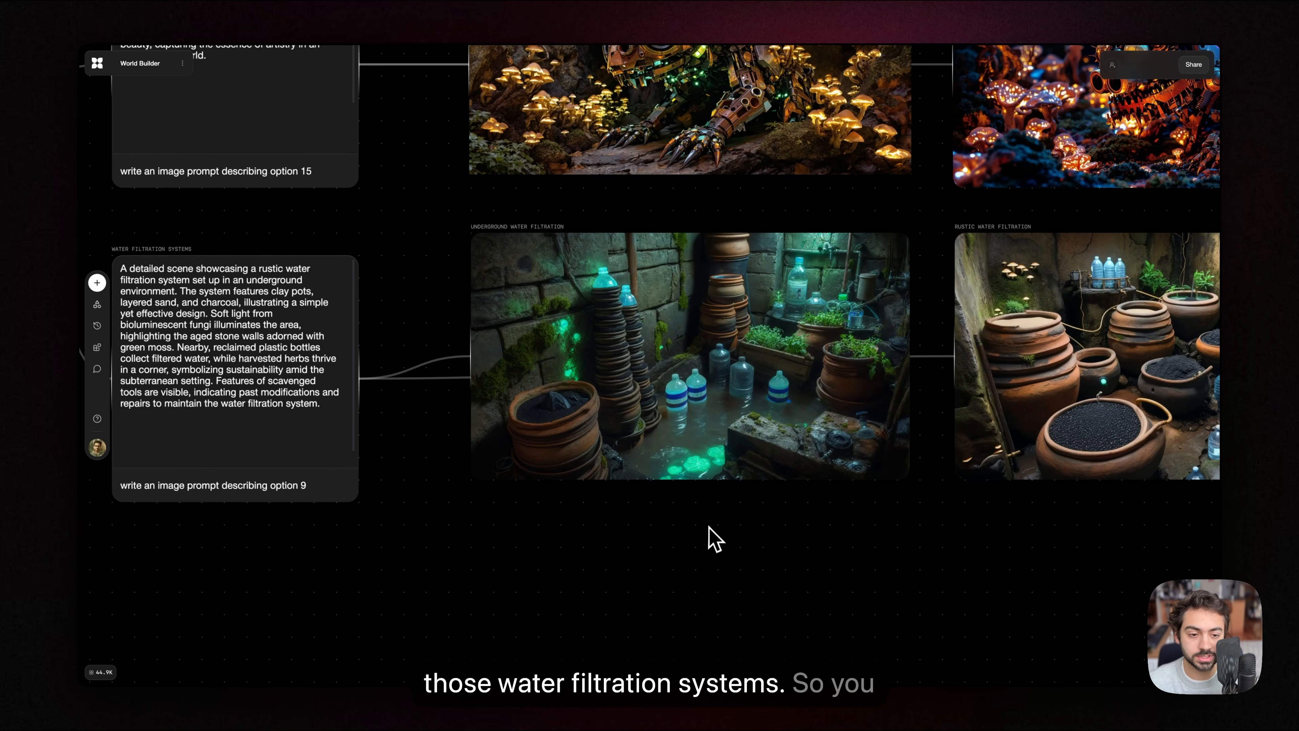
pyautogui.hscroll(10, 715, 540)
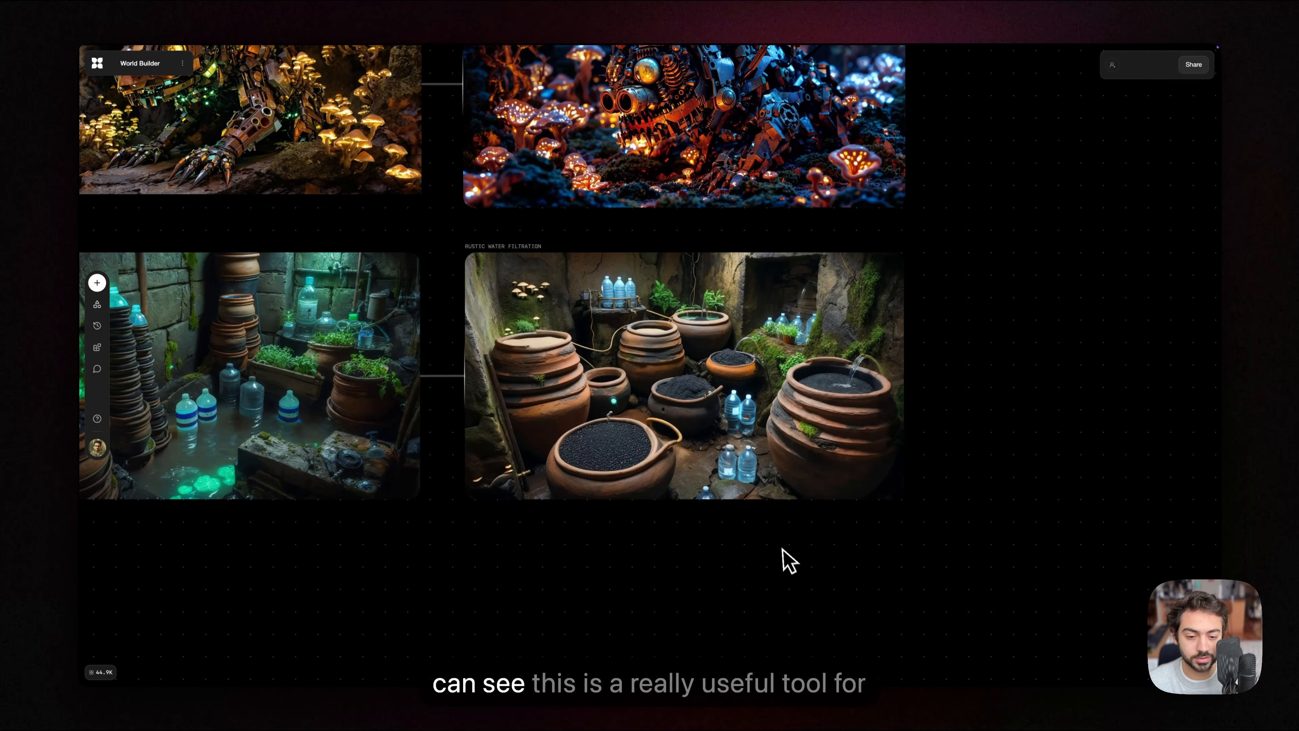
pyautogui.scroll(-5, 840, 438)
# Step: Review the whole board, from the underground society story block to every image branch
pyautogui.scroll(3, 907, 358)
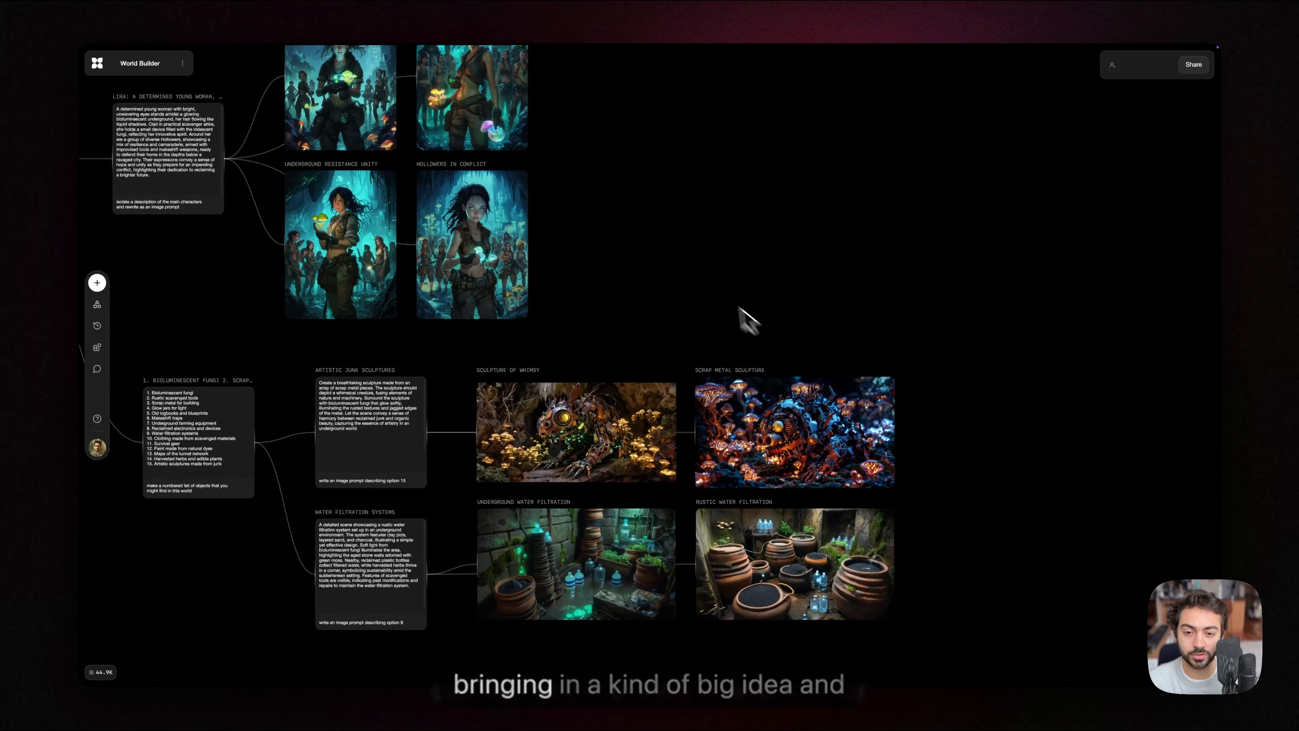
pyautogui.hscroll(-5, 754, 317)
pyautogui.scroll(1, 891, 382)
pyautogui.hscroll(1, 864, 379)
pyautogui.hscroll(-2, 840, 377)
pyautogui.scroll(1, 838, 376)
pyautogui.scroll(-1, 465, 368)
pyautogui.scroll(-4, 908, 372)
pyautogui.hscroll(3, 859, 380)
pyautogui.scroll(2, 818, 386)
pyautogui.moveTo(844, 390); pyautogui.dragTo(721, 330)
pyautogui.scroll(-1, 767, 370)
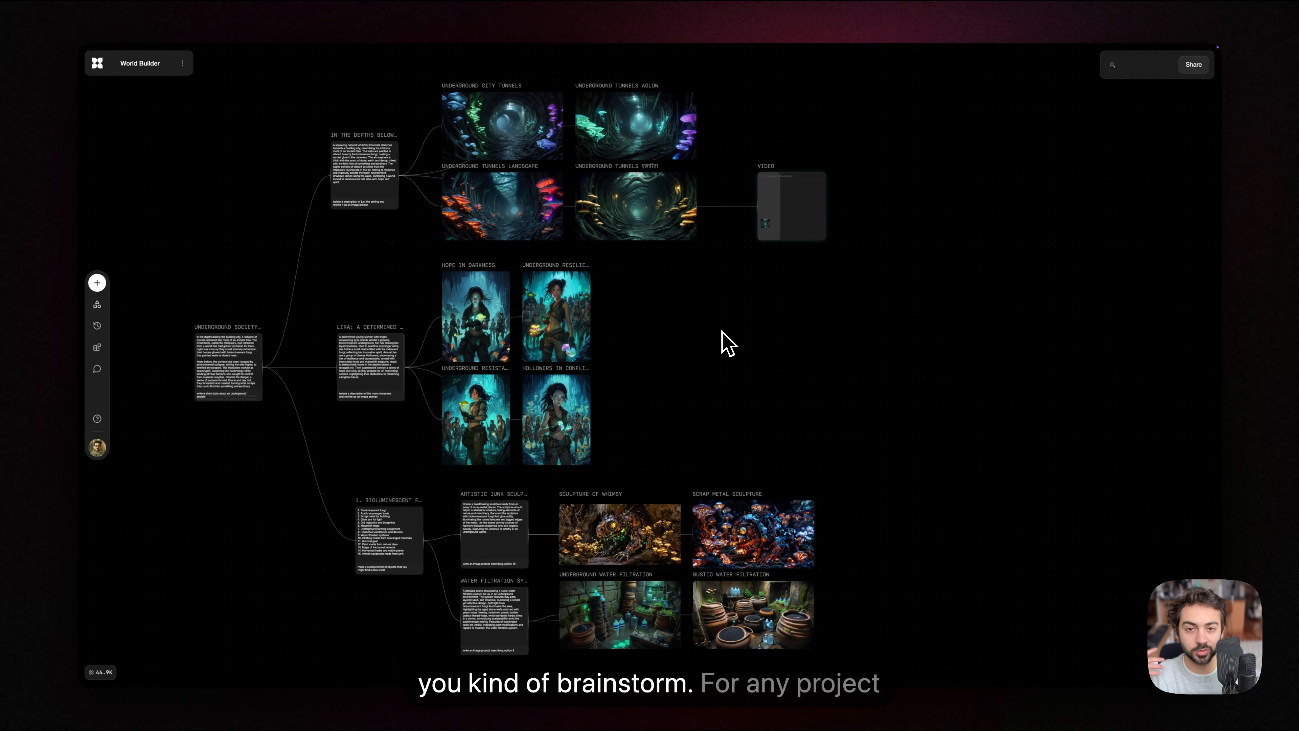
pyautogui.moveTo(675, 330); pyautogui.dragTo(757, 364)
pyautogui.scroll(-1, 642, 345)
pyautogui.scroll(-1, 664, 346)
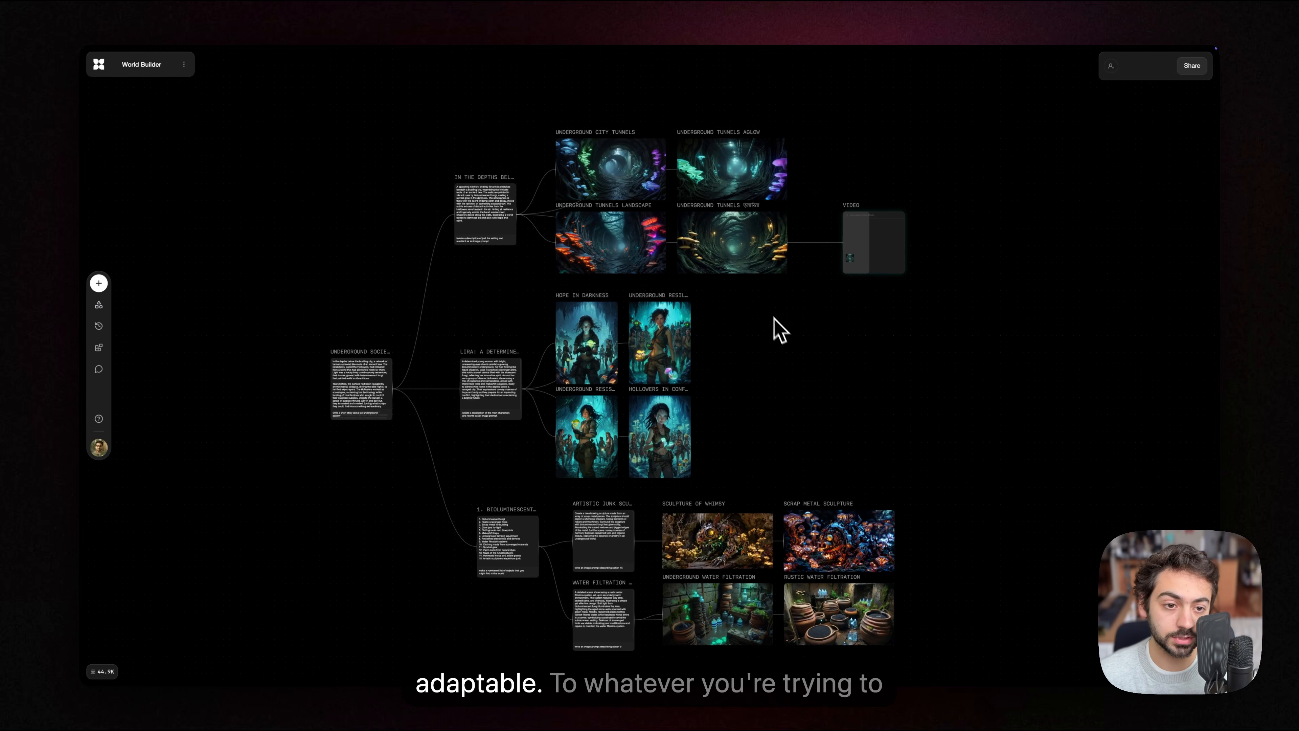
# Step: Trace how the story block splits into the setting, characters and objects branches
pyautogui.moveTo(773, 376); pyautogui.dragTo(777, 353)
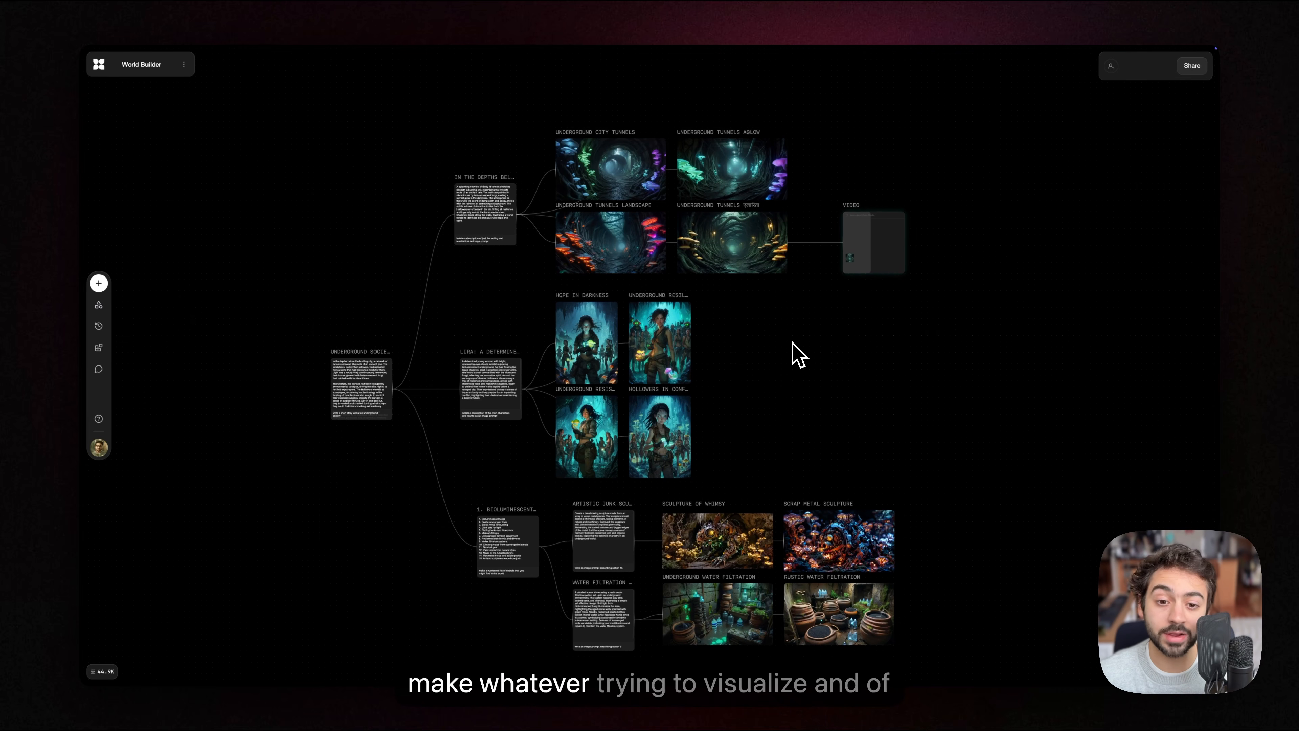
pyautogui.scroll(5, 563, 390)
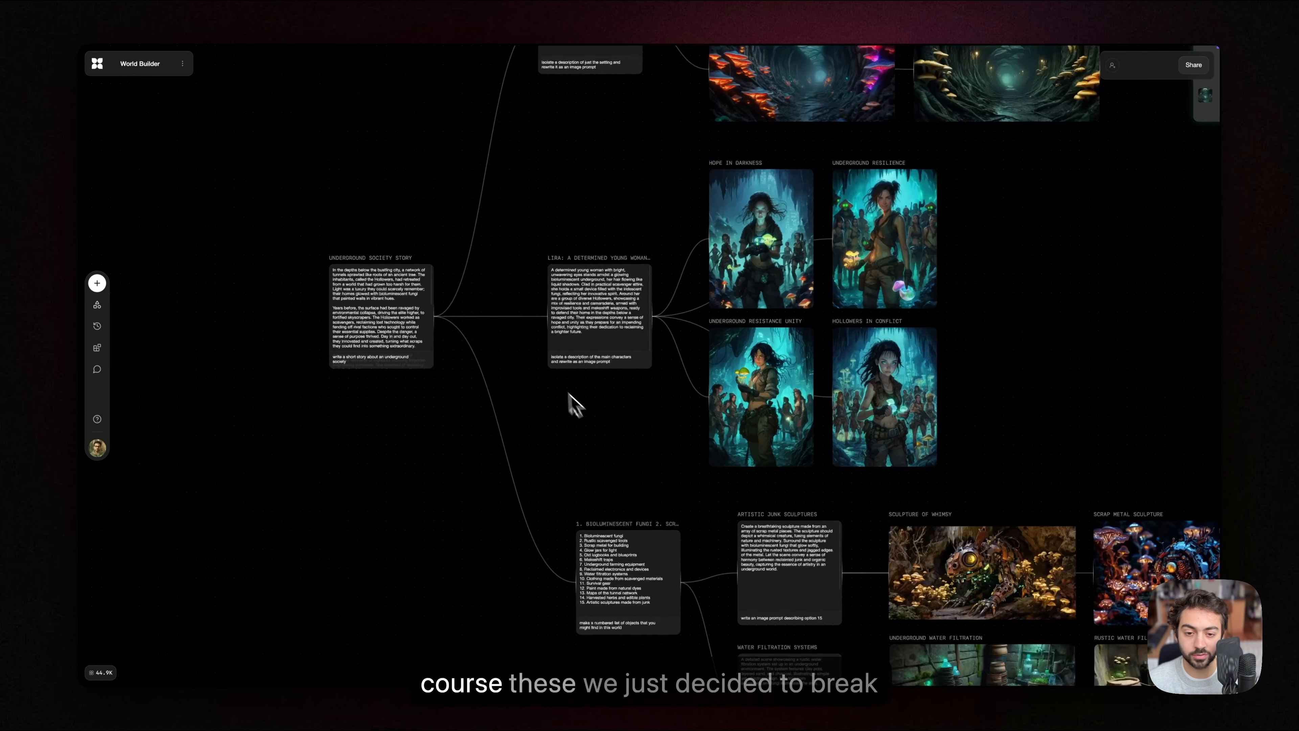
pyautogui.moveTo(601, 425); pyautogui.dragTo(566, 513)
pyautogui.moveTo(966, 351); pyautogui.dragTo(855, 471)
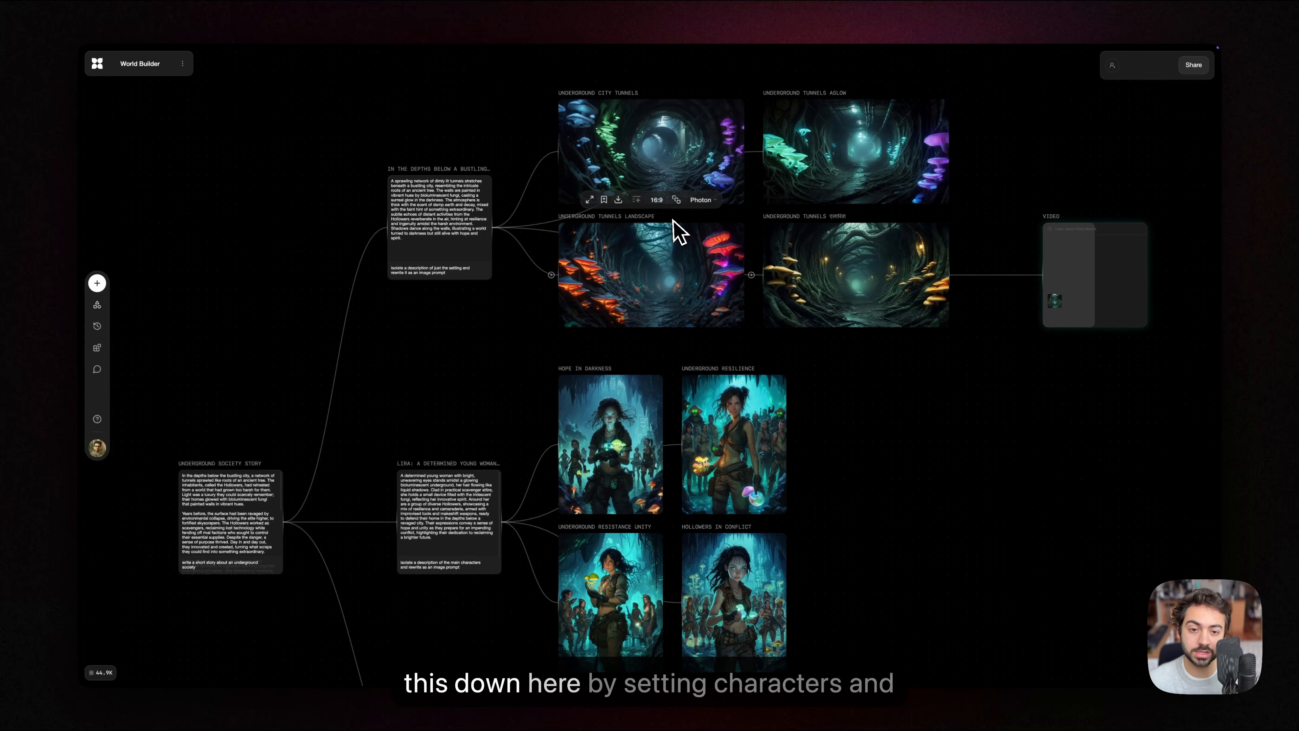
pyautogui.scroll(-5, 927, 269)
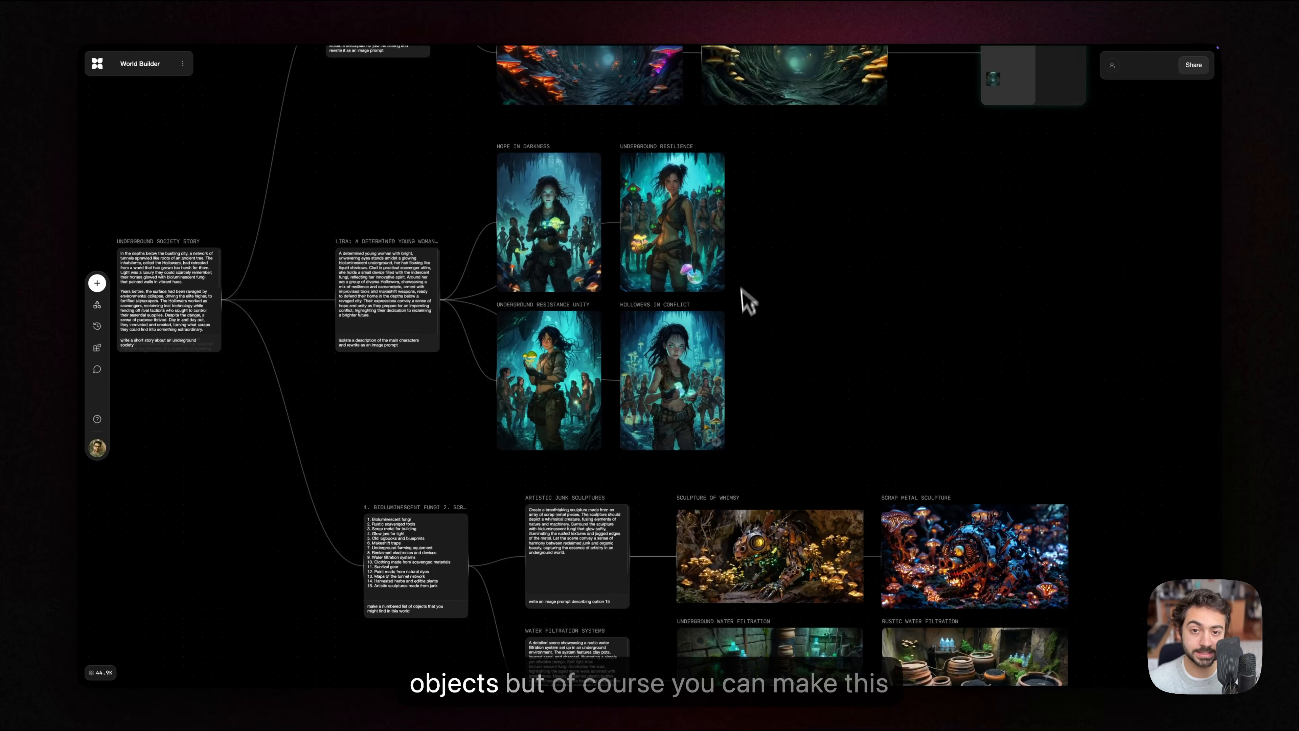
pyautogui.scroll(-4, 806, 259)
pyautogui.scroll(-1, 1020, 483)
pyautogui.hscroll(-5, 529, 312)
pyautogui.scroll(4, 529, 312)
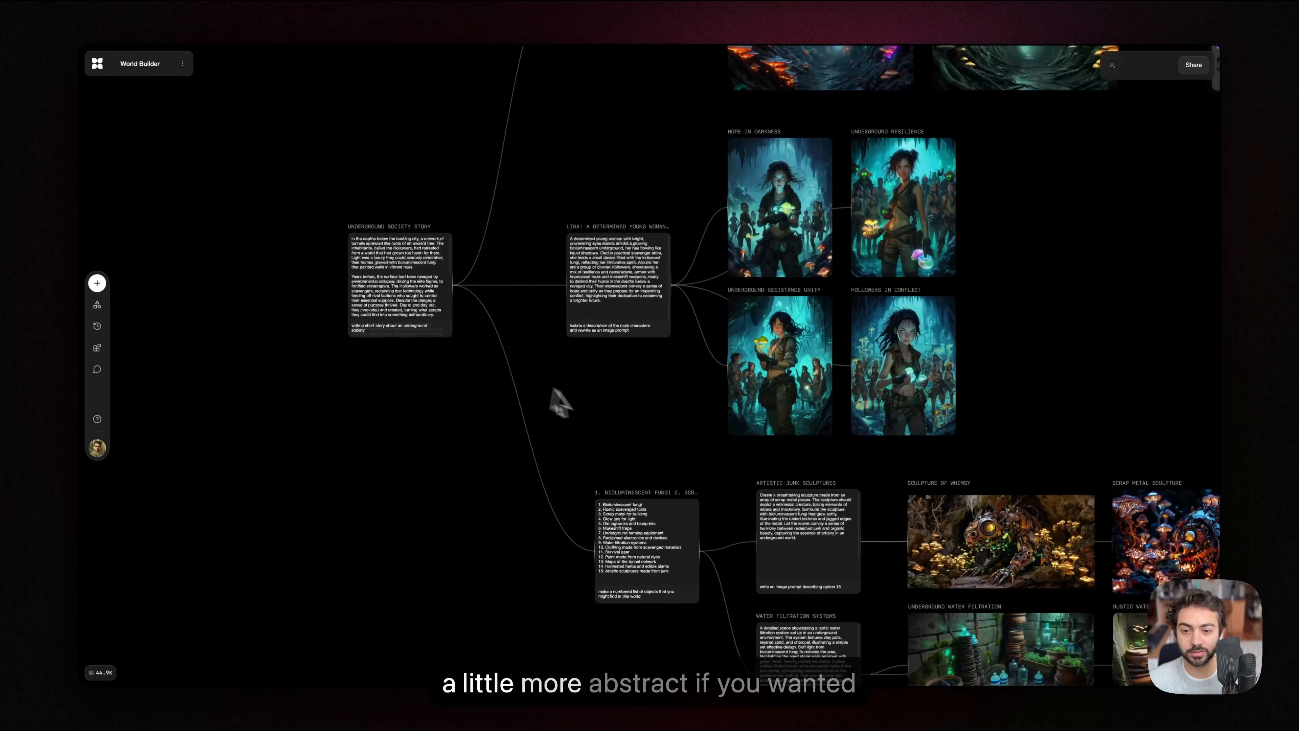
pyautogui.scroll(-1, 500, 360)
pyautogui.scroll(-2, 557, 383)
pyautogui.hscroll(-1, 557, 383)
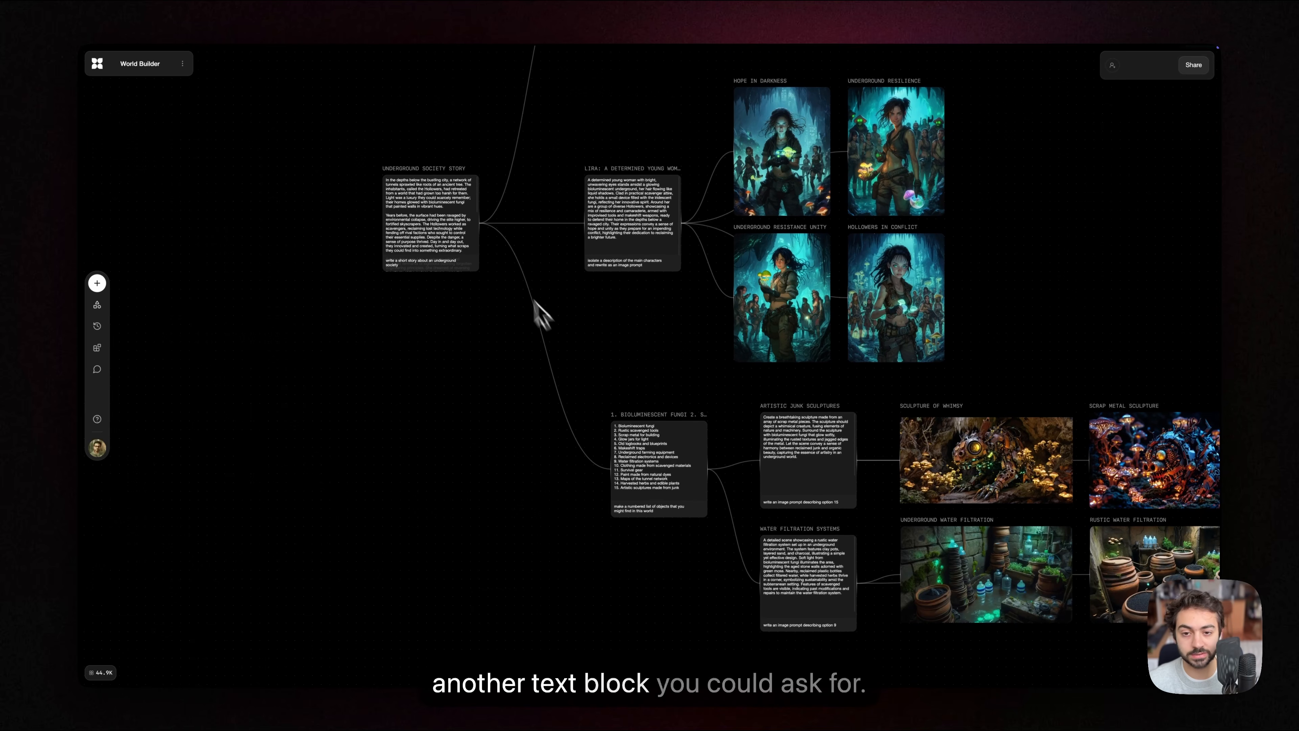
pyautogui.scroll(3, 568, 465)
pyautogui.hscroll(3, 567, 466)
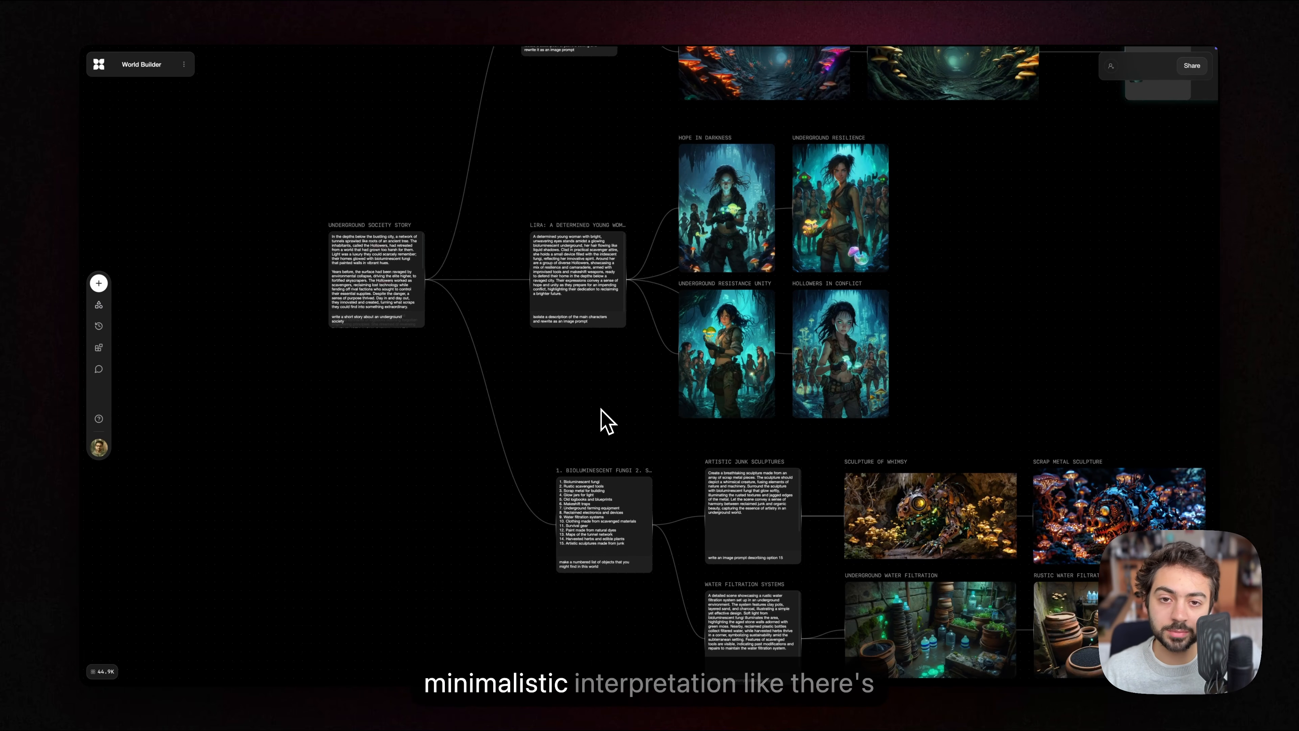
pyautogui.scroll(-5, 586, 359)
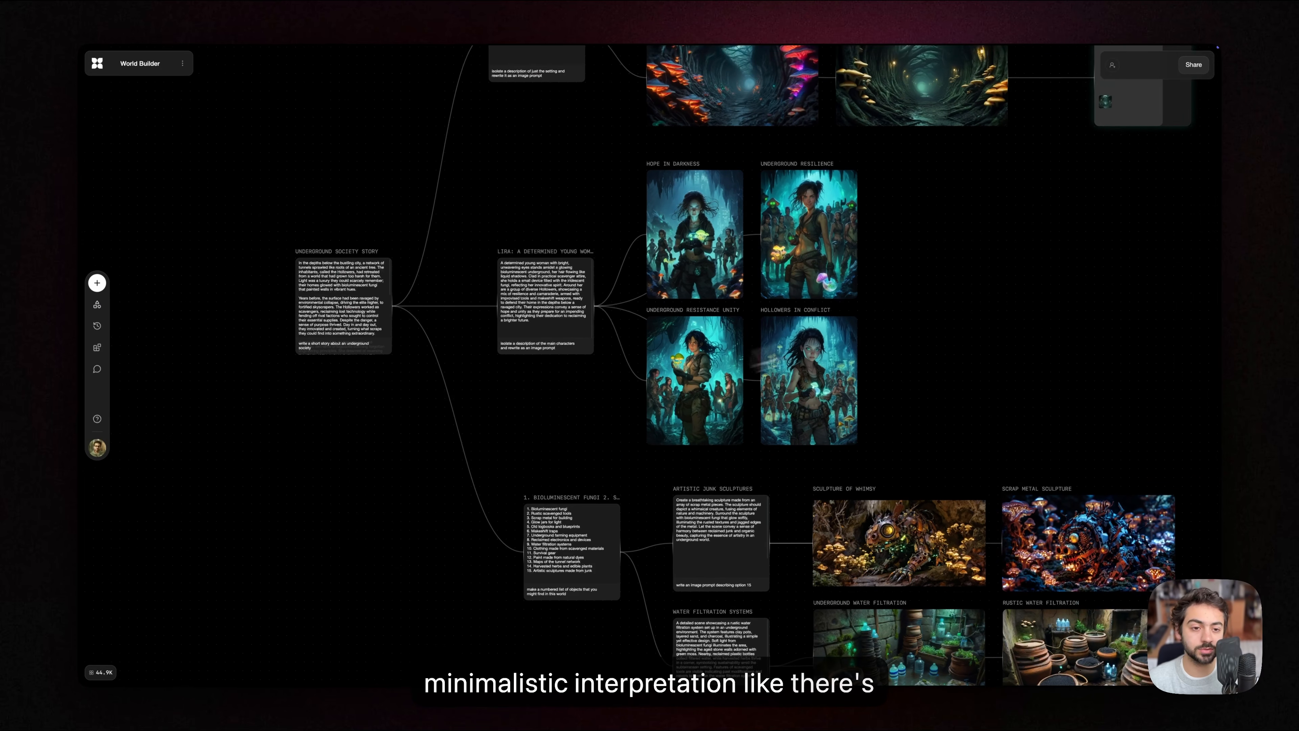
pyautogui.scroll(-5, 746, 404)
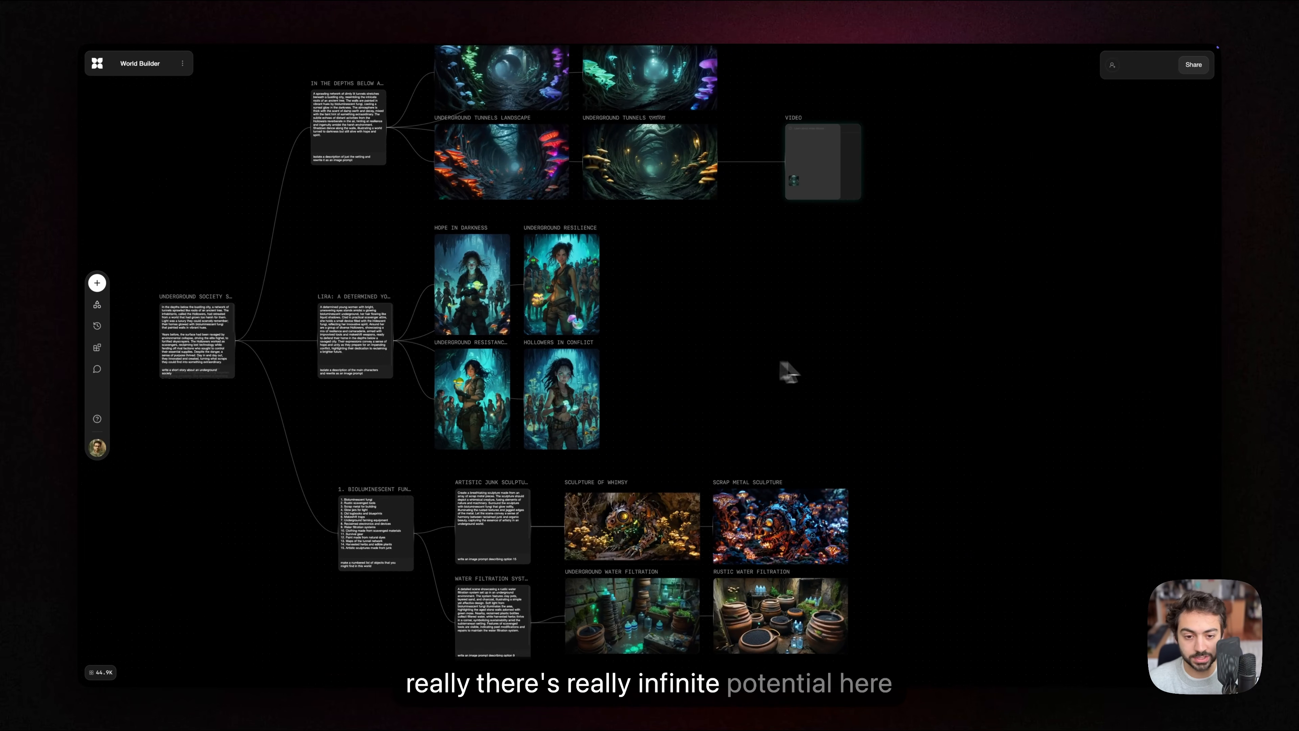
pyautogui.scroll(-5, 889, 471)
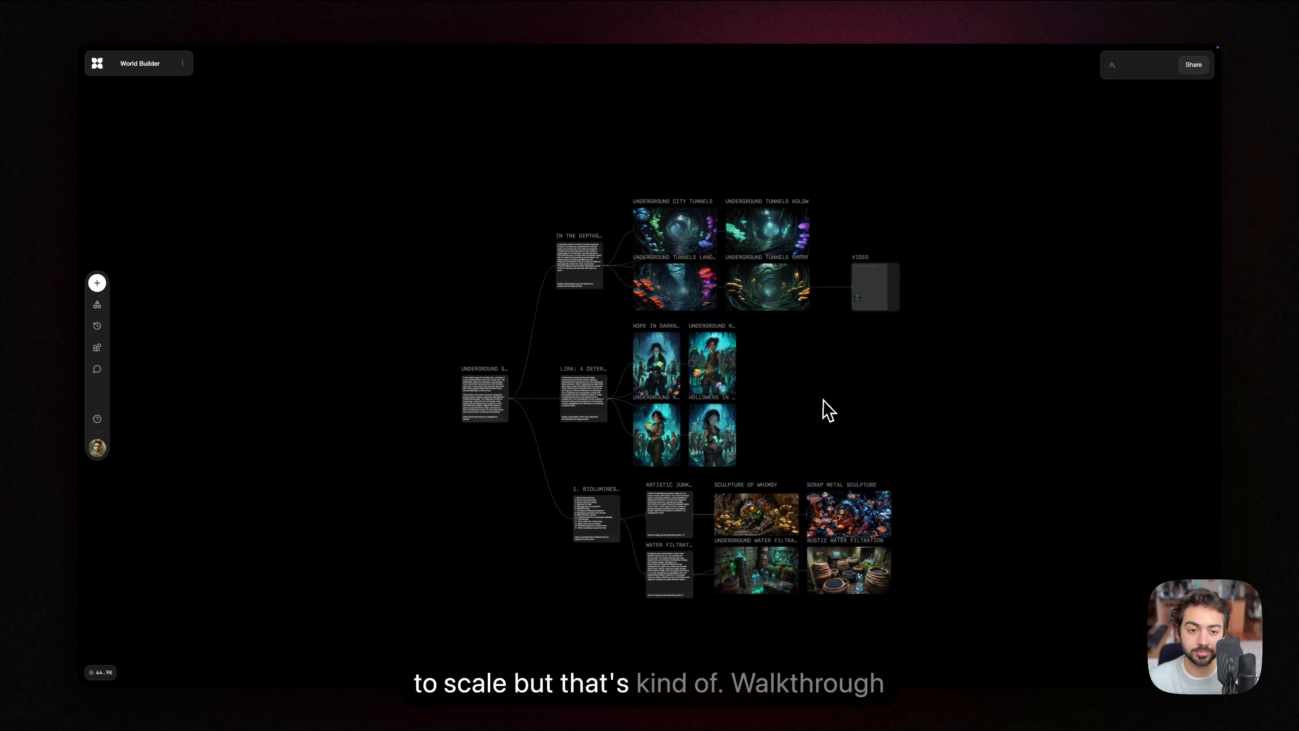
pyautogui.scroll(-2, 715, 389)
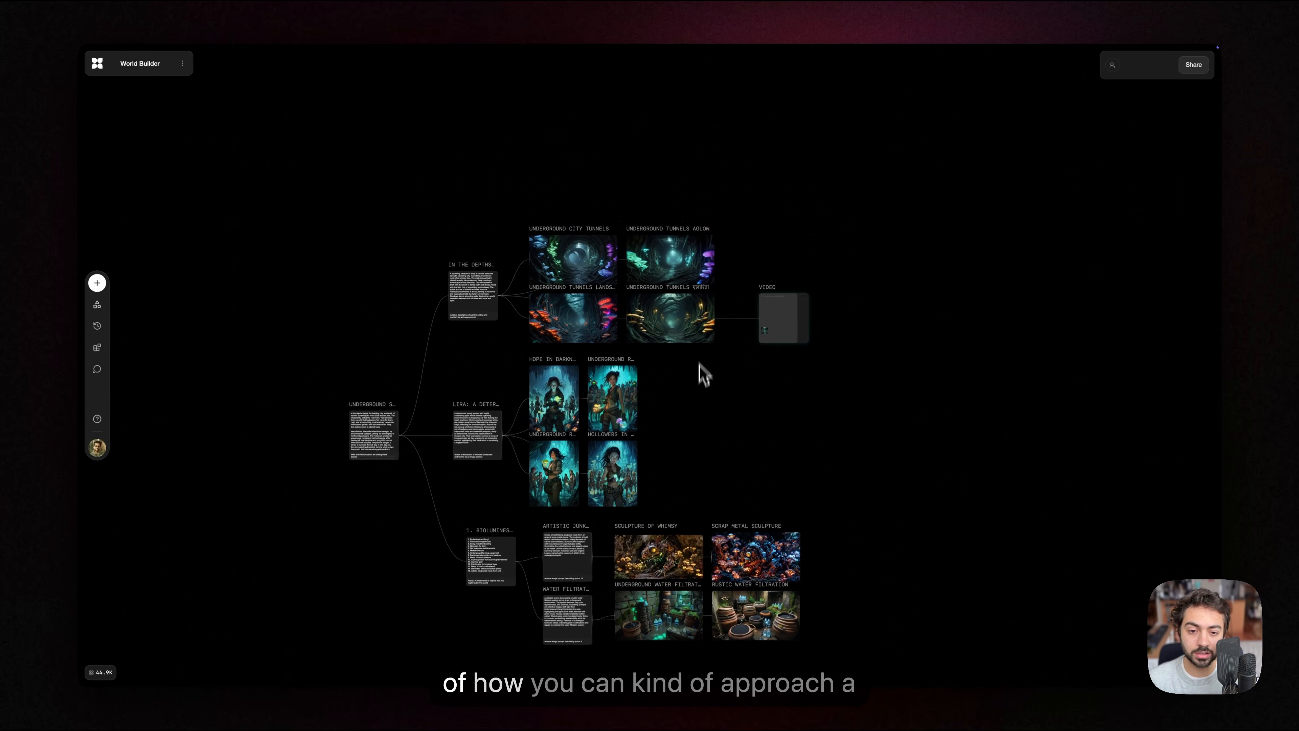
pyautogui.scroll(3, 700, 344)
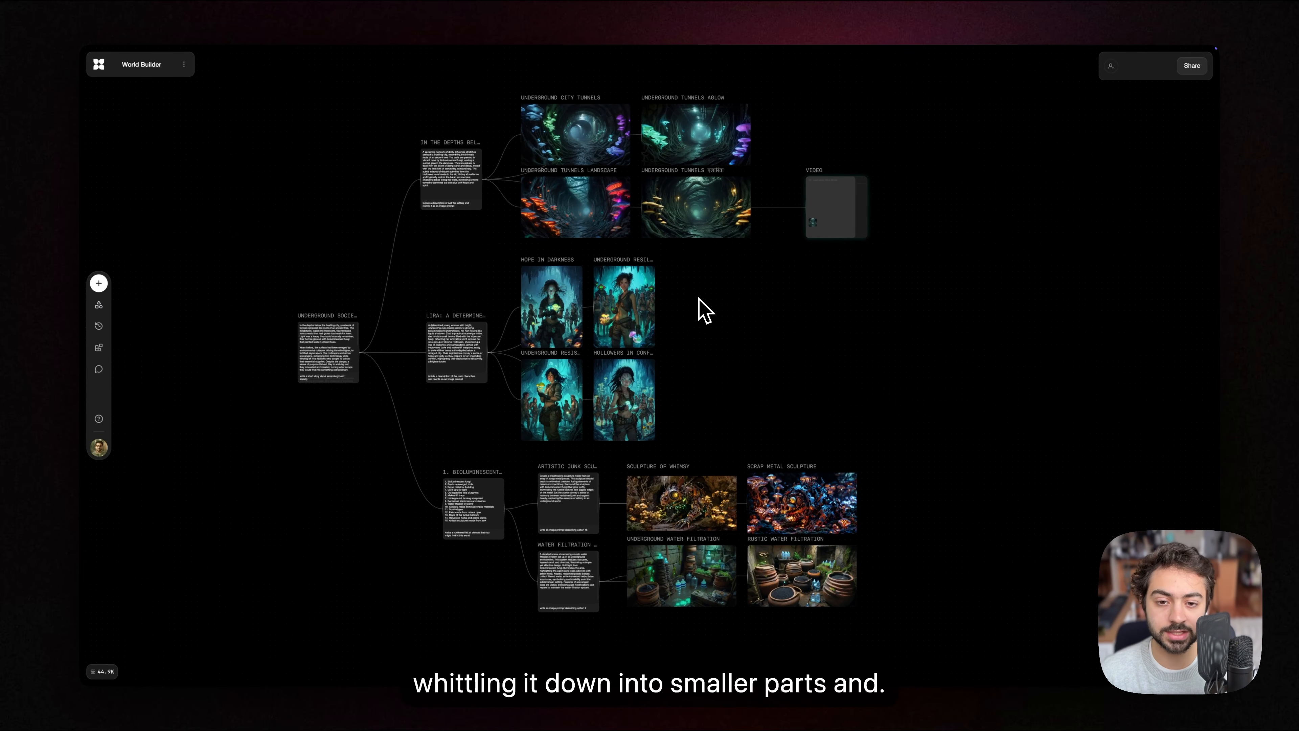
pyautogui.scroll(3, 716, 322)
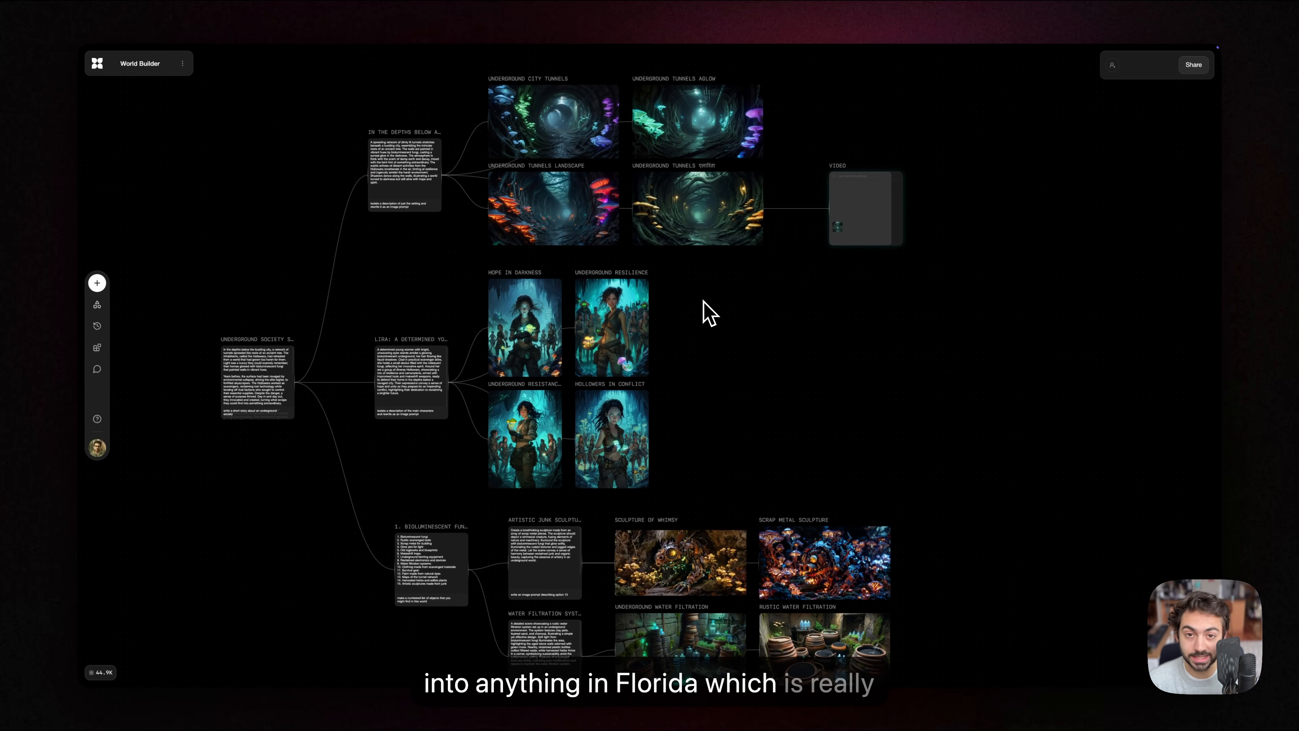
pyautogui.moveTo(723, 338); pyautogui.dragTo(705, 375)
pyautogui.scroll(1, 694, 353)
pyautogui.scroll(-1, 756, 349)
pyautogui.scroll(-2, 680, 412)
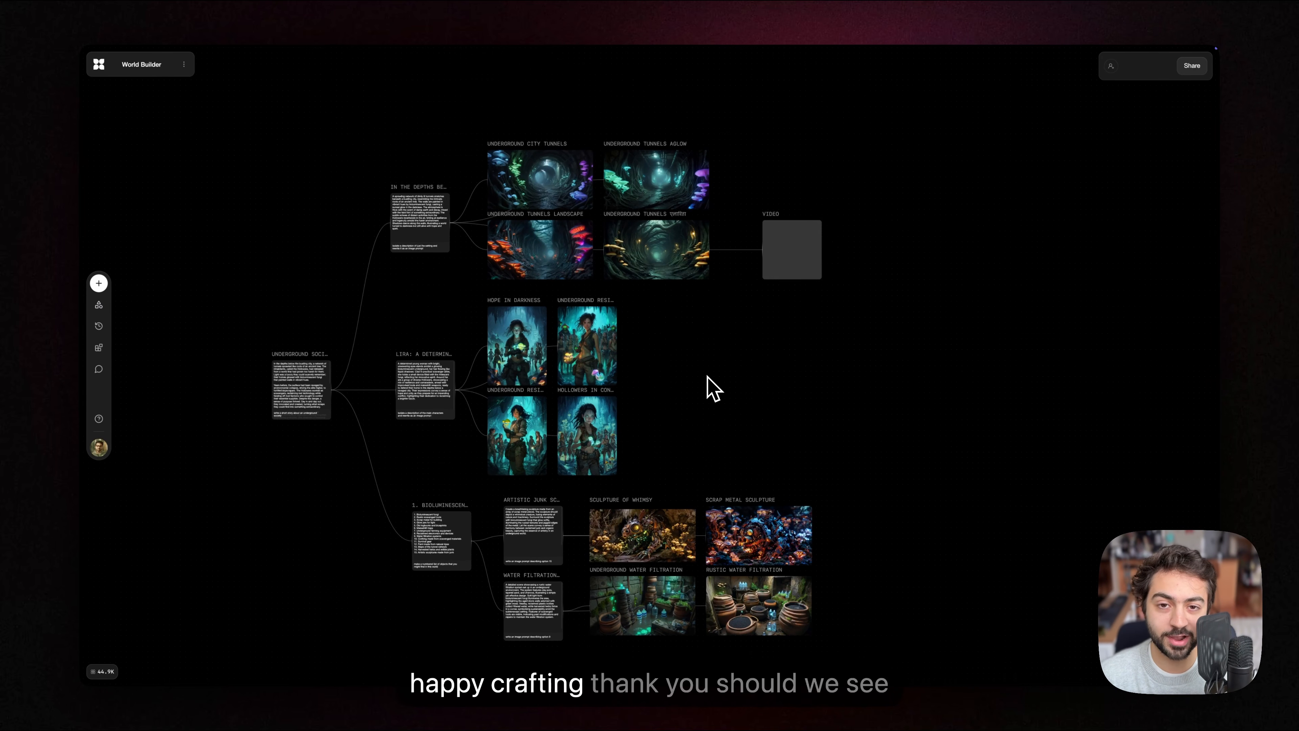
# Step: Play back the video generated from the yellow mushroom tunnel image and check its motion
pyautogui.hscroll(3, 783, 345)
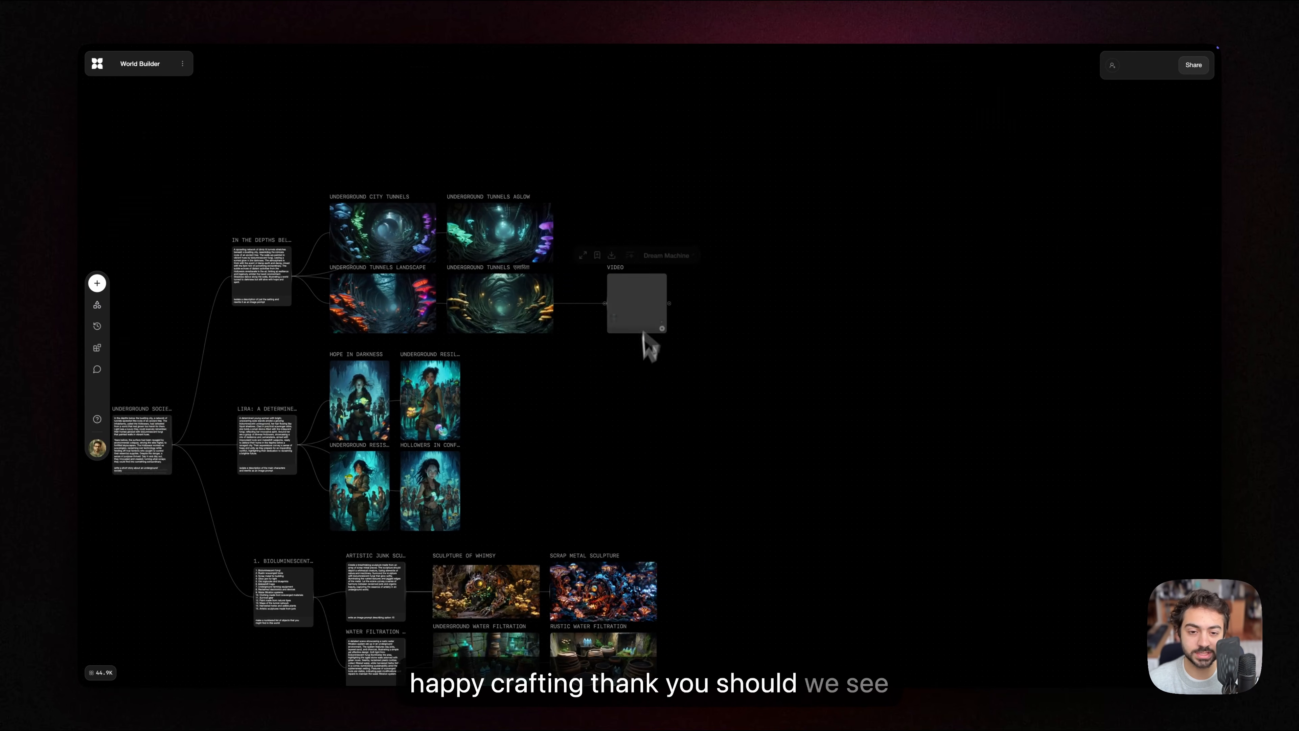
pyautogui.scroll(10, 652, 292)
pyautogui.scroll(-2, 664, 294)
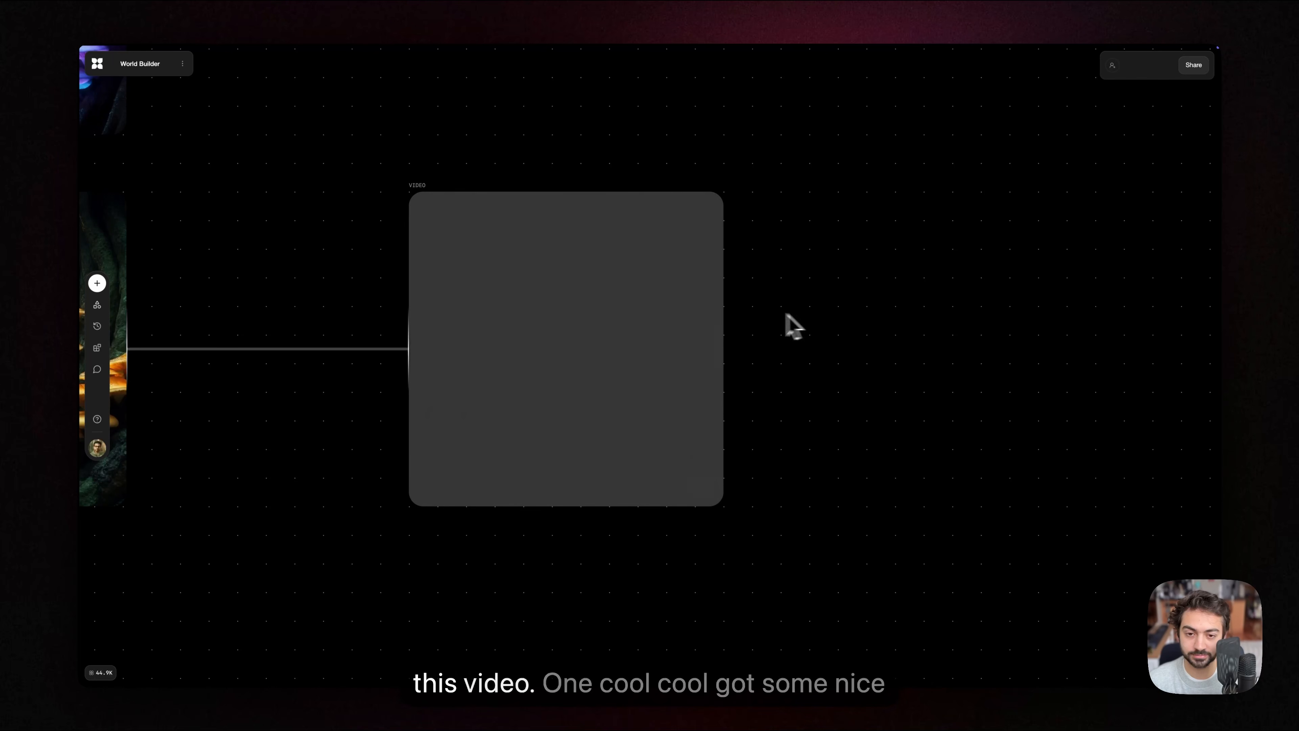
pyautogui.moveTo(649, 315)
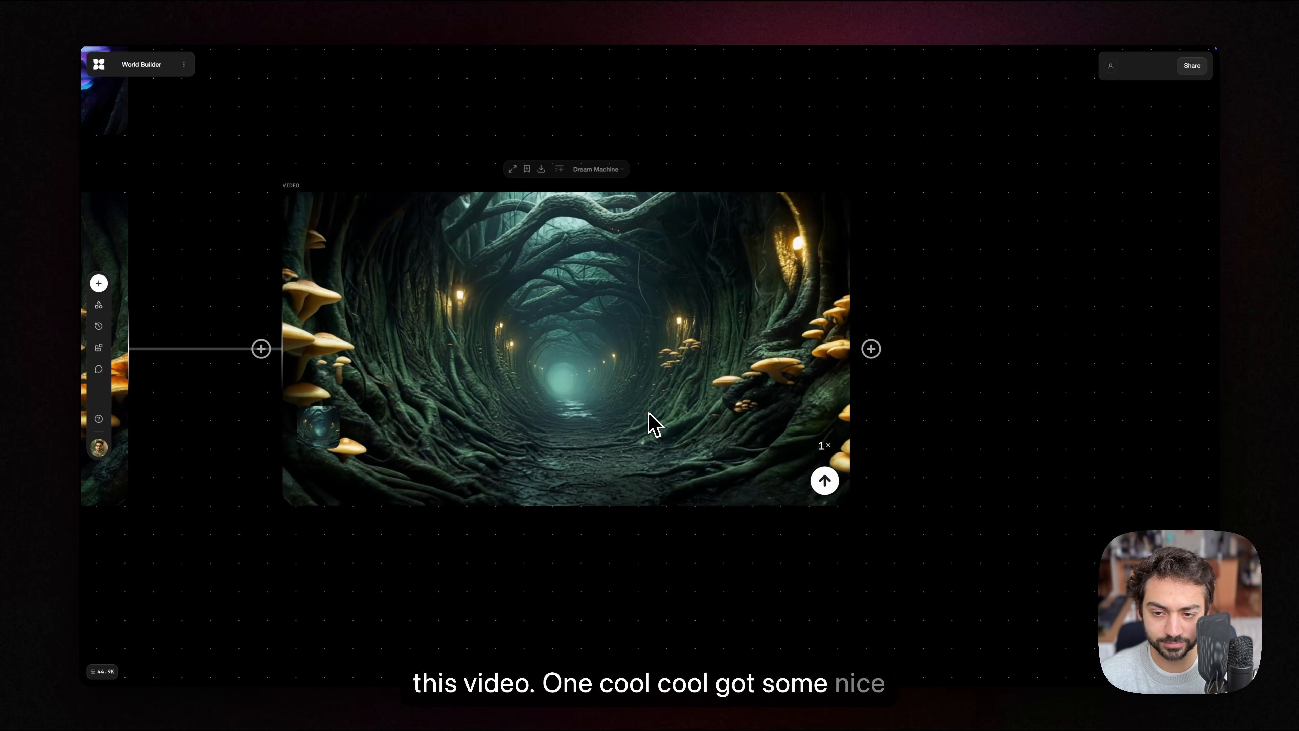
# Step: Bring the complete story world back into view and look over all its connected text, image and video blocks
pyautogui.hscroll(-2, 614, 517)
pyautogui.scroll(-5, 634, 527)
pyautogui.hscroll(-4, 588, 465)
pyautogui.scroll(-2, 588, 465)
pyautogui.scroll(-5, 511, 491)
pyautogui.scroll(-5, 665, 409)
pyautogui.hscroll(-4, 665, 410)
pyautogui.scroll(2, 716, 435)
pyautogui.scroll(-5, 705, 440)
pyautogui.moveTo(723, 358); pyautogui.dragTo(689, 308)
pyautogui.scroll(1, 677, 330)
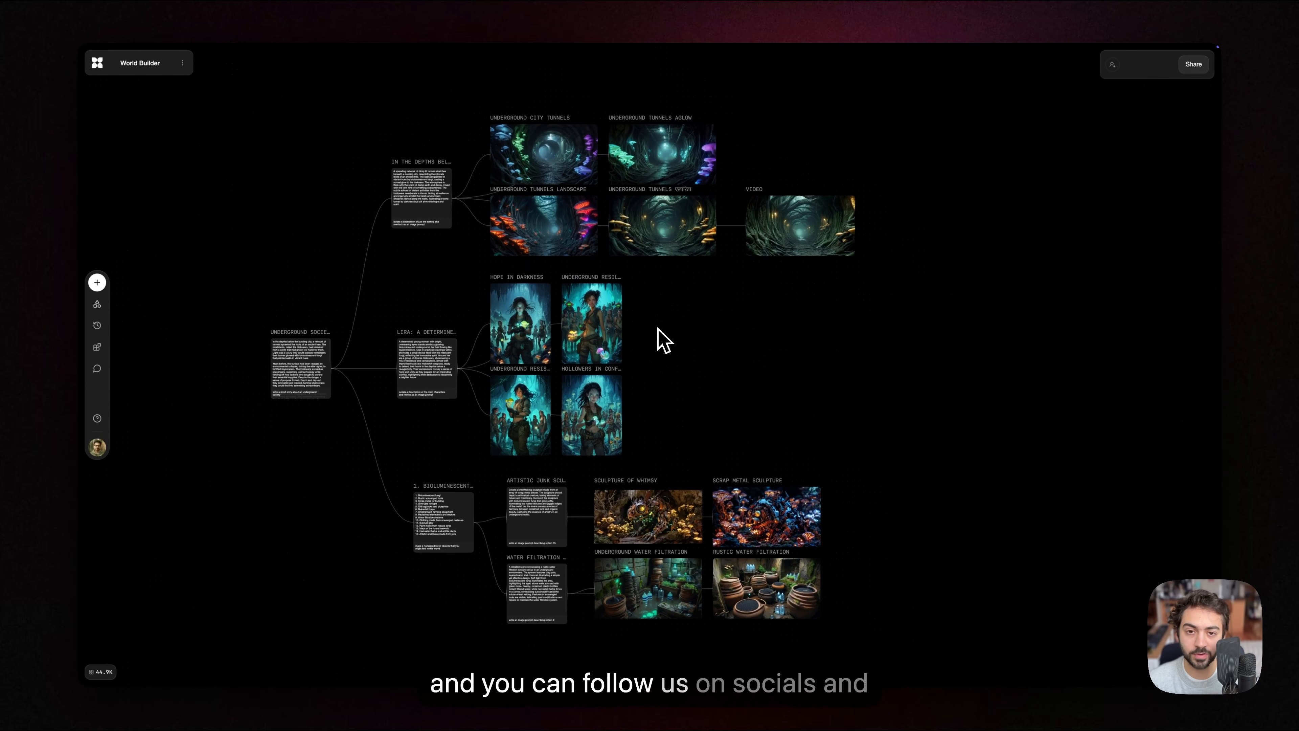